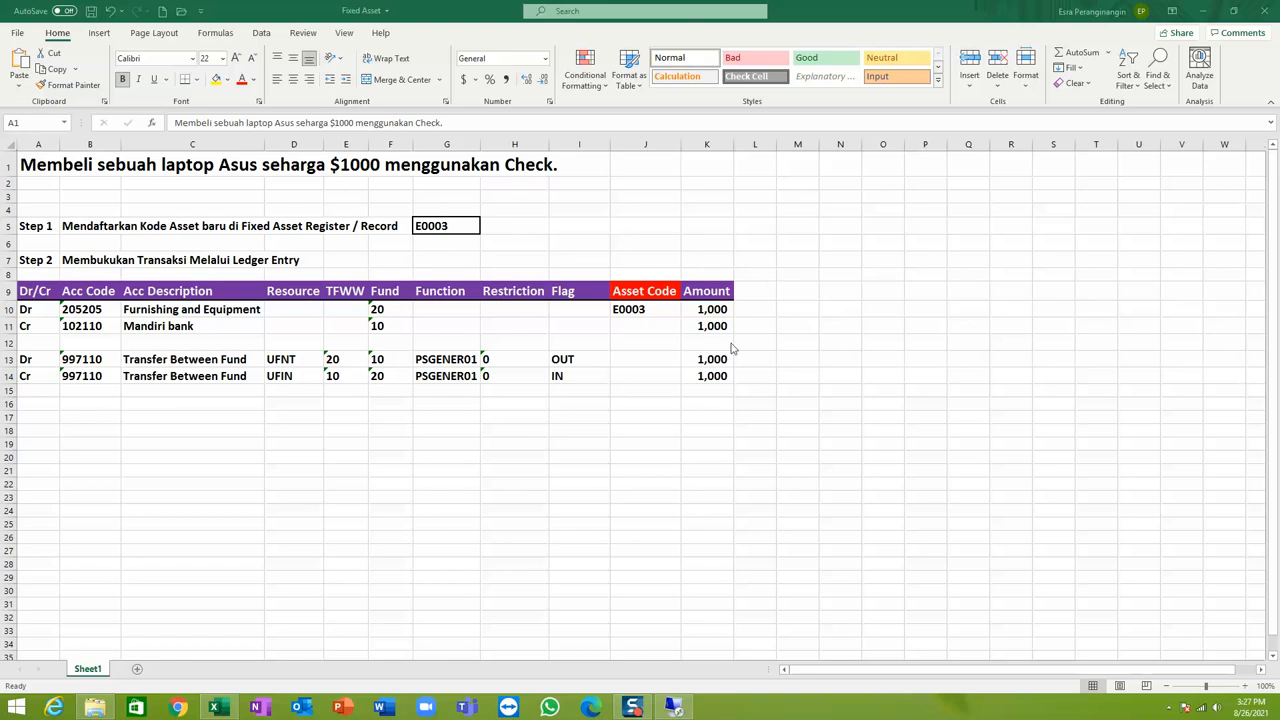
Switch to Infor SunSystems, open Asset Record Setup - SunPlus, and pick asset E0002 from the existing asset codes
click(673, 707)
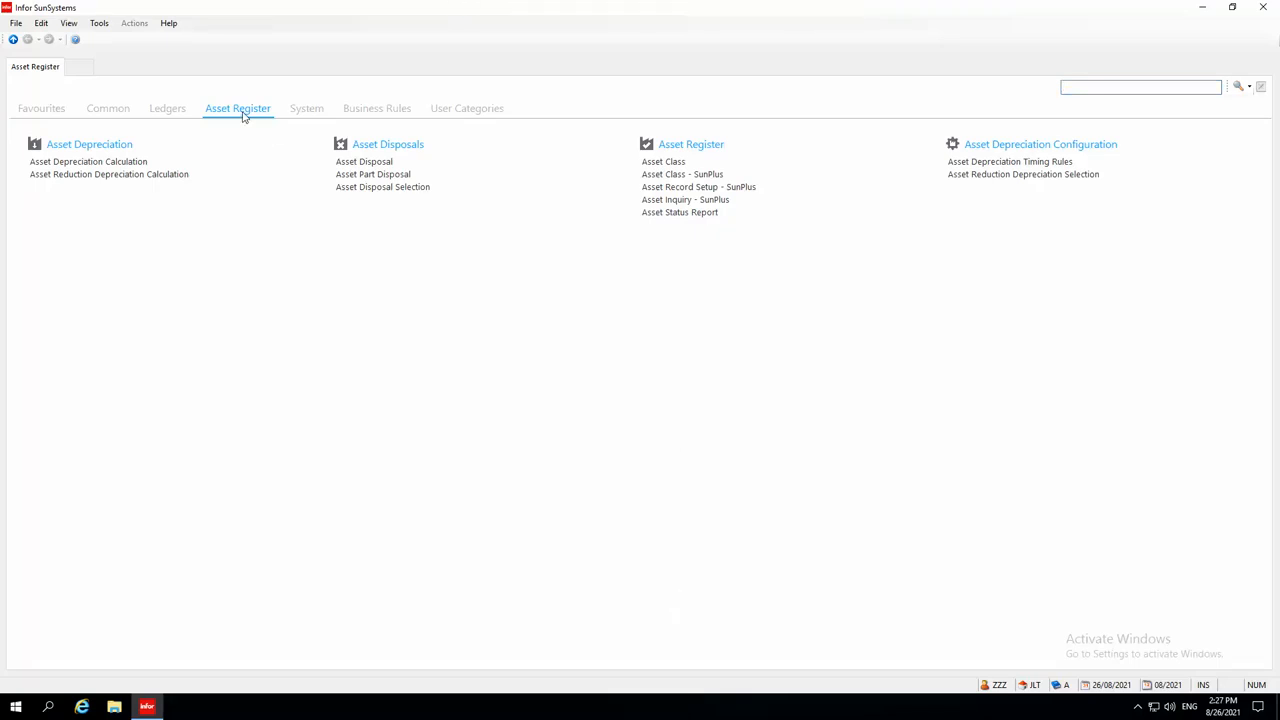
click(673, 189)
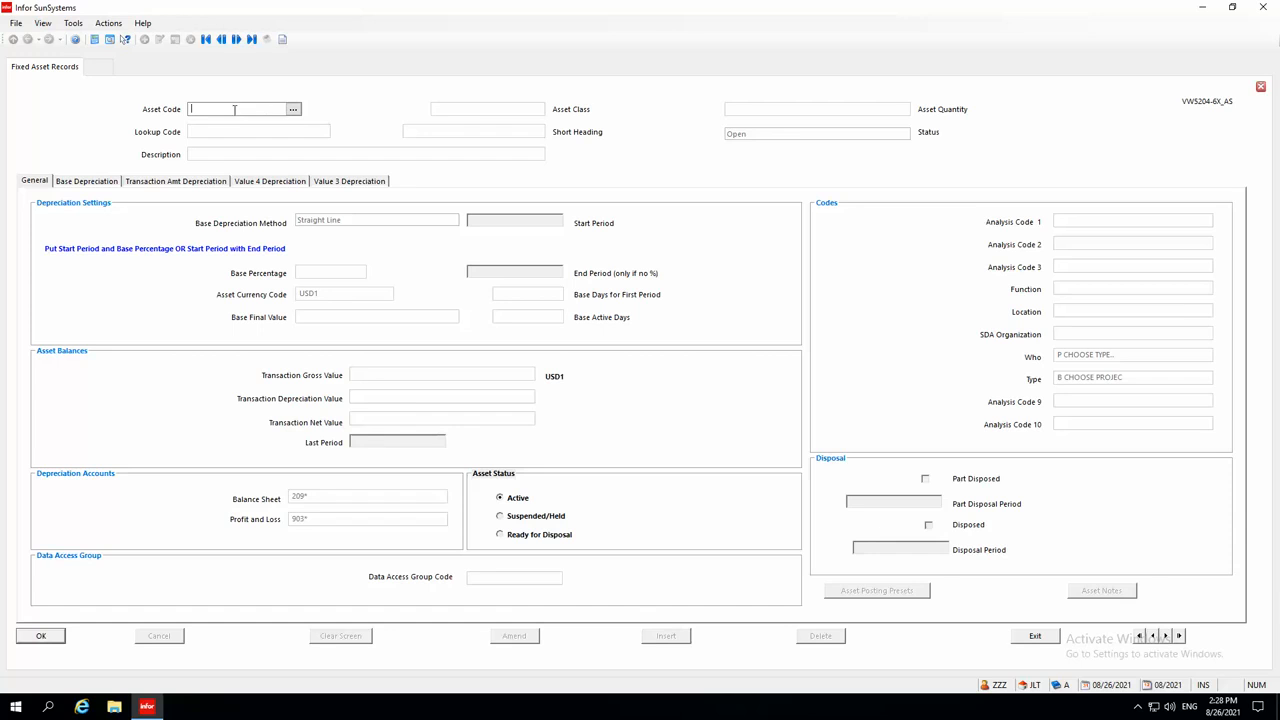
click(293, 109)
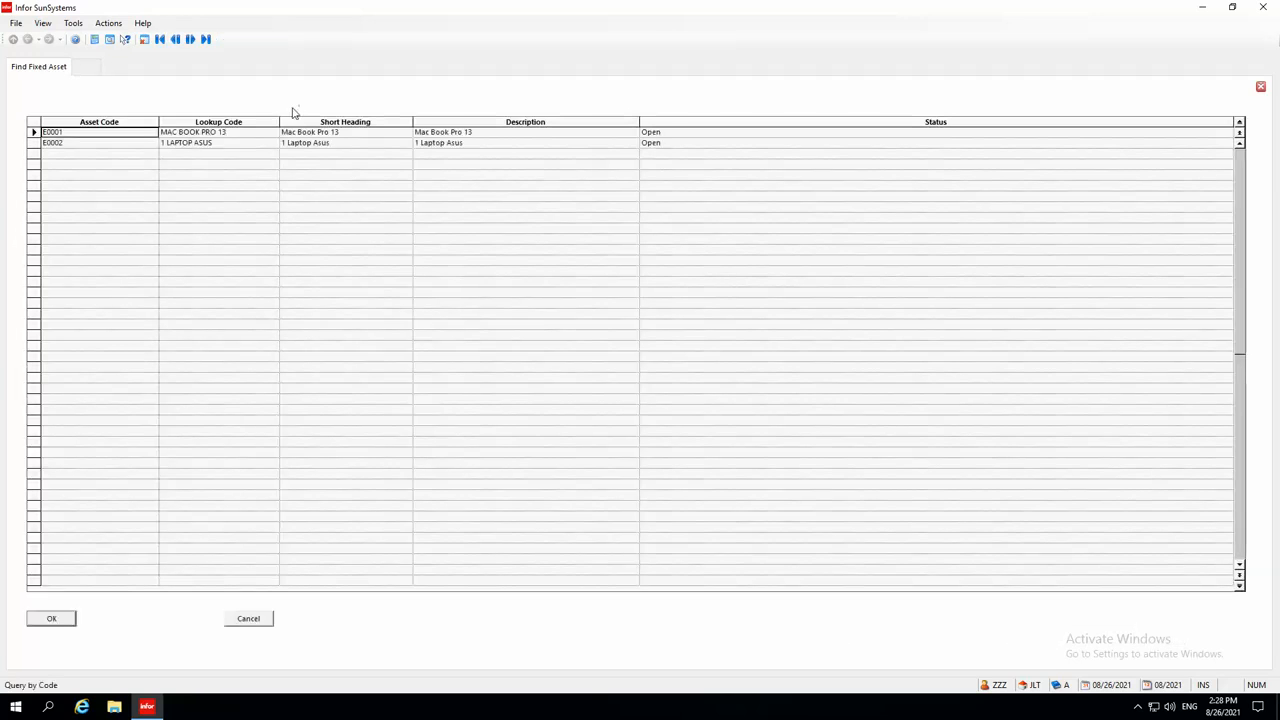
click(77, 145)
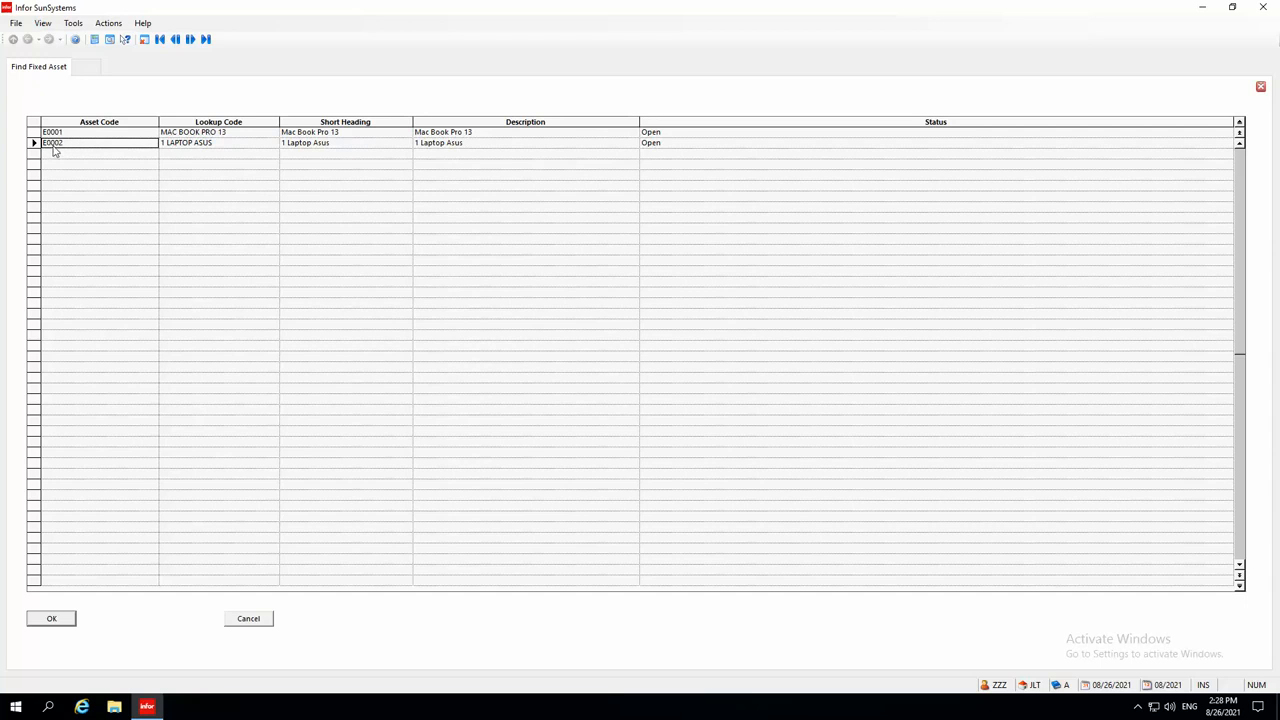
click(66, 620)
Change the asset code to E0003 and create a new fixed asset record for it
click(225, 109)
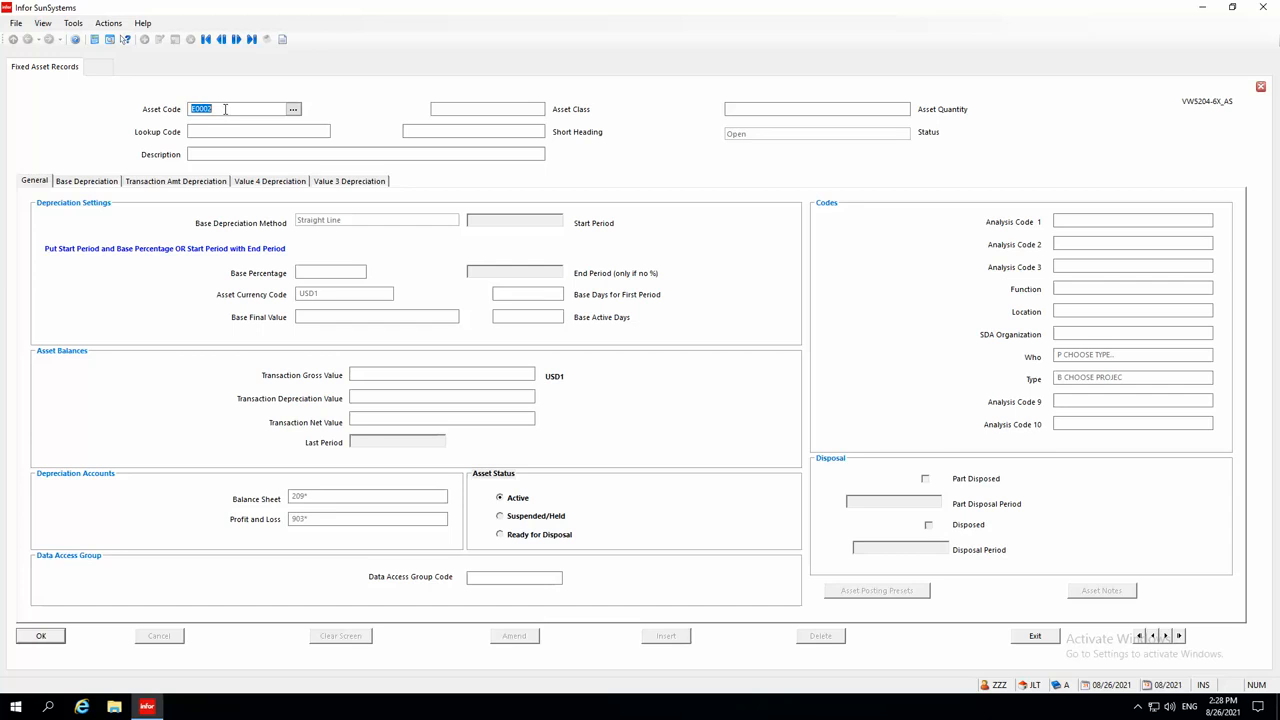
click(236, 109)
key(BackSpace)
text(3)
click(41, 637)
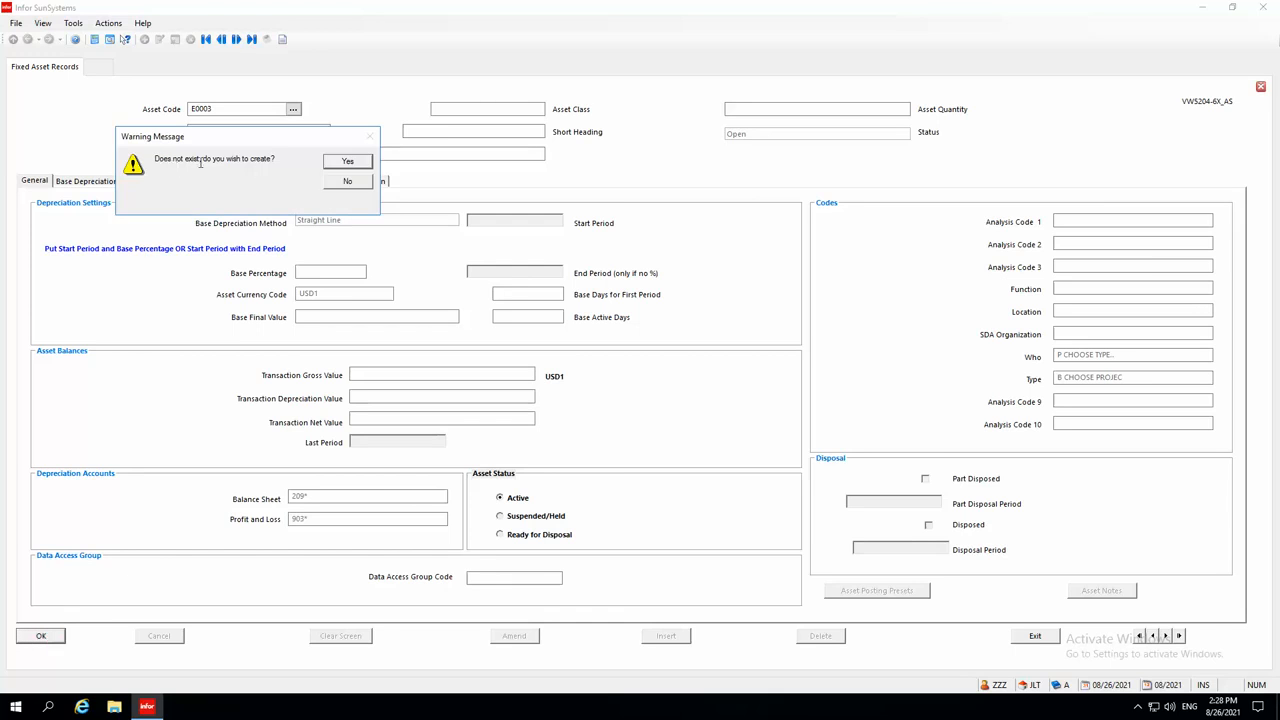
click(345, 161)
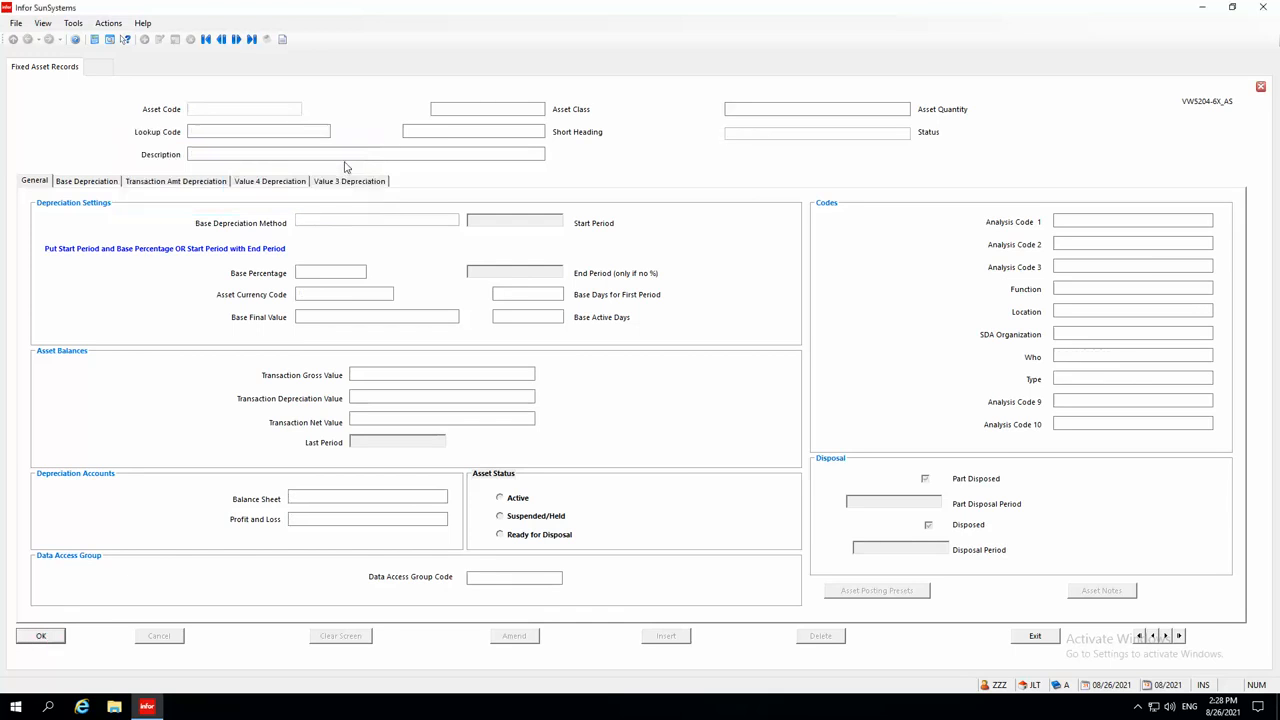
Enter "1 Buah Laptop Asus" as the asset's description
click(213, 153)
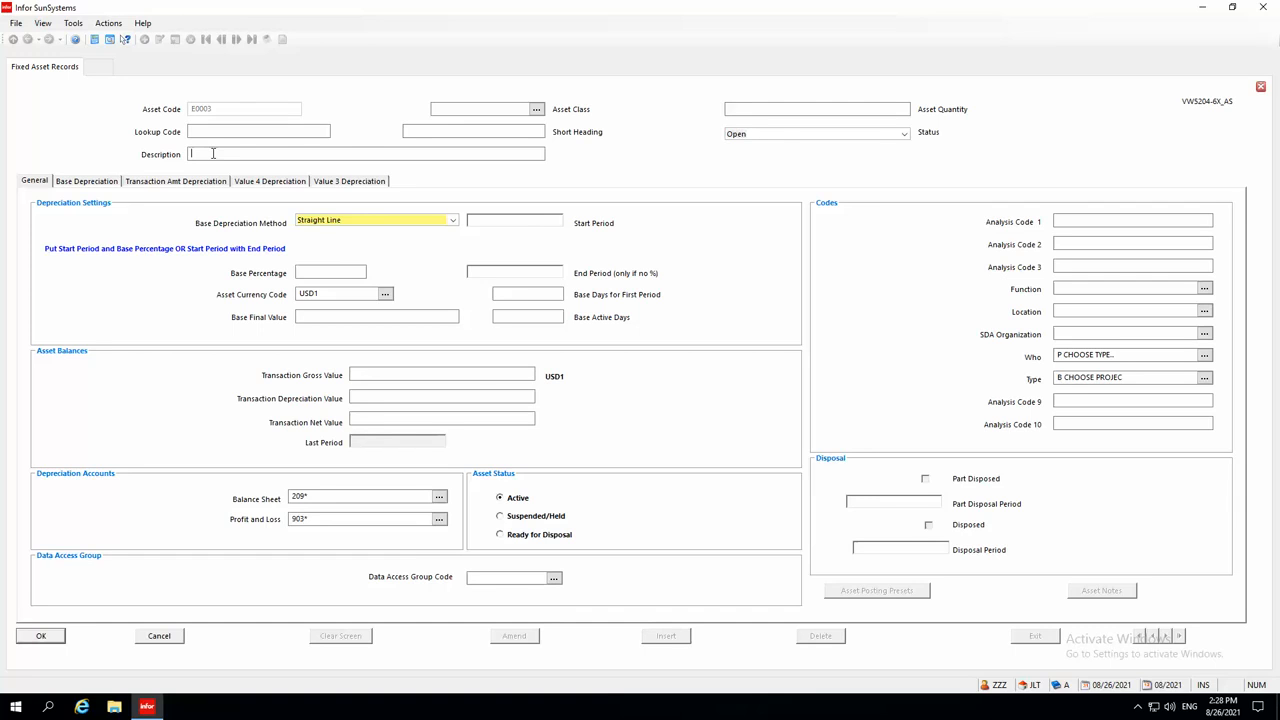
text(1 Buil)
text( Laptop Asu)
text(s)
Copy the asset's description into its short heading
drag(278, 153, 155, 155)
right_click(220, 153)
click(245, 197)
click(435, 133)
right_click(440, 131)
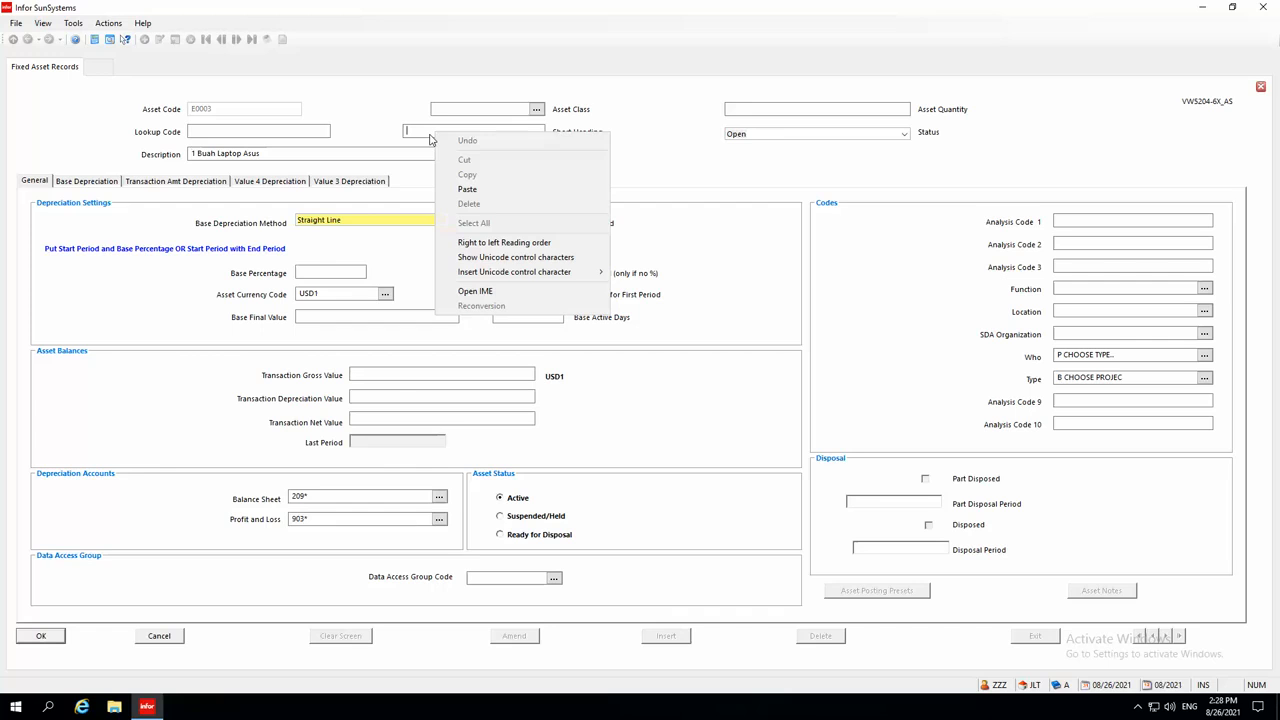
click(483, 188)
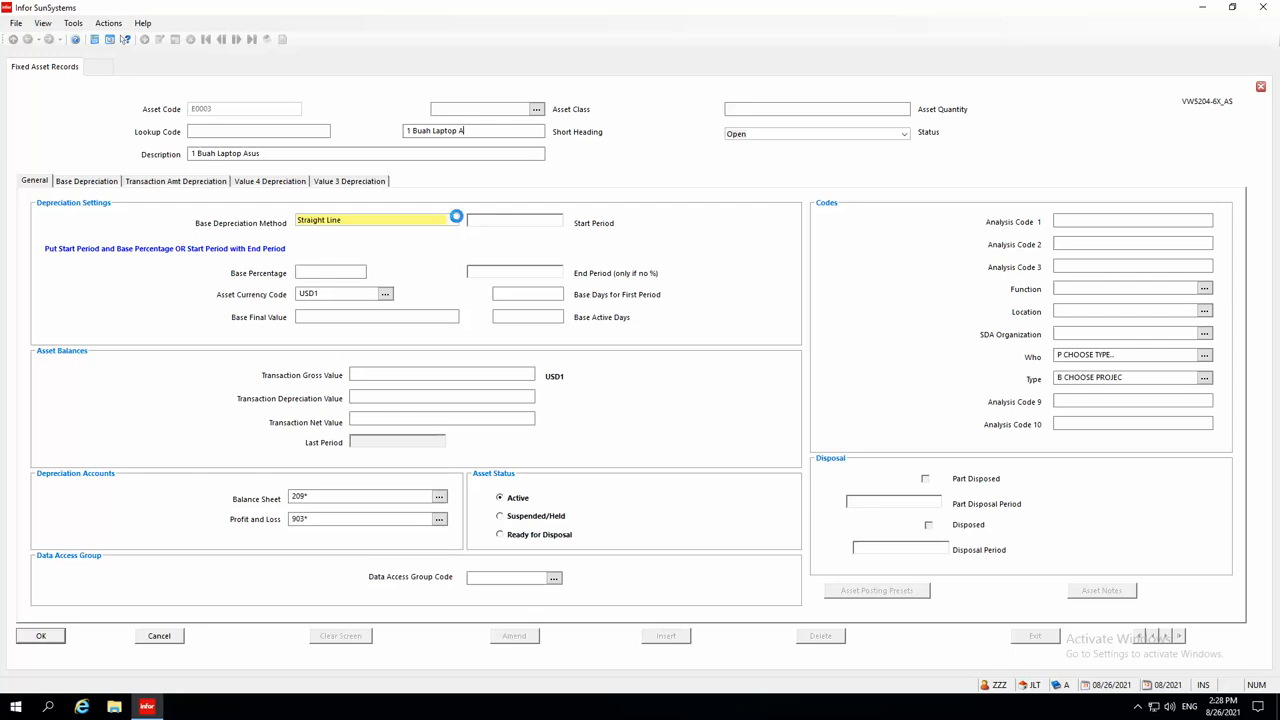
Keep the Straight Line depreciation method and set the start period to 08/2021 and the base percentage to 33.333
click(453, 220)
click(455, 219)
click(511, 222)
text(082021)
key(Tab)
text(33.33)
double_click(346, 293)
Set the depreciation accounts to 209205 for Balance Sheet and 903205 for Profit and Loss
click(363, 497)
click(363, 497)
key(BackSpace)
text(205)
click(342, 519)
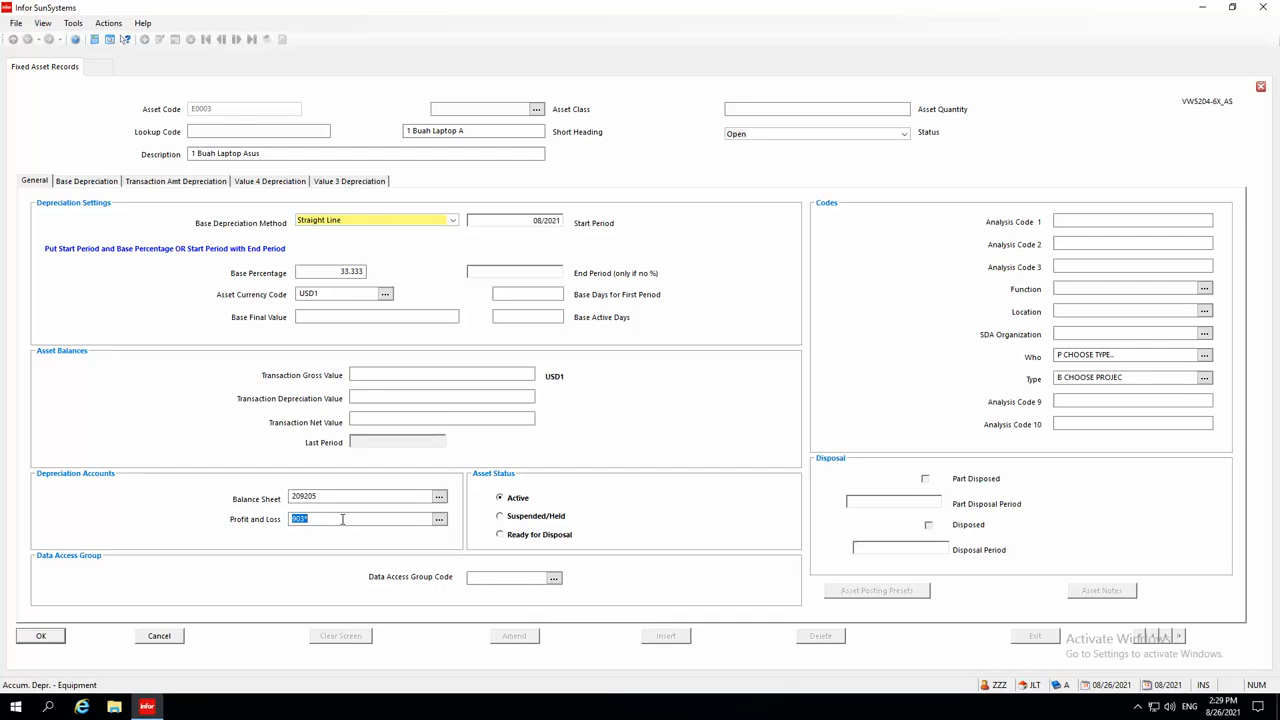
text(903205)
Clear the default placeholder values from the Who and Type analysis codes
click(1145, 353)
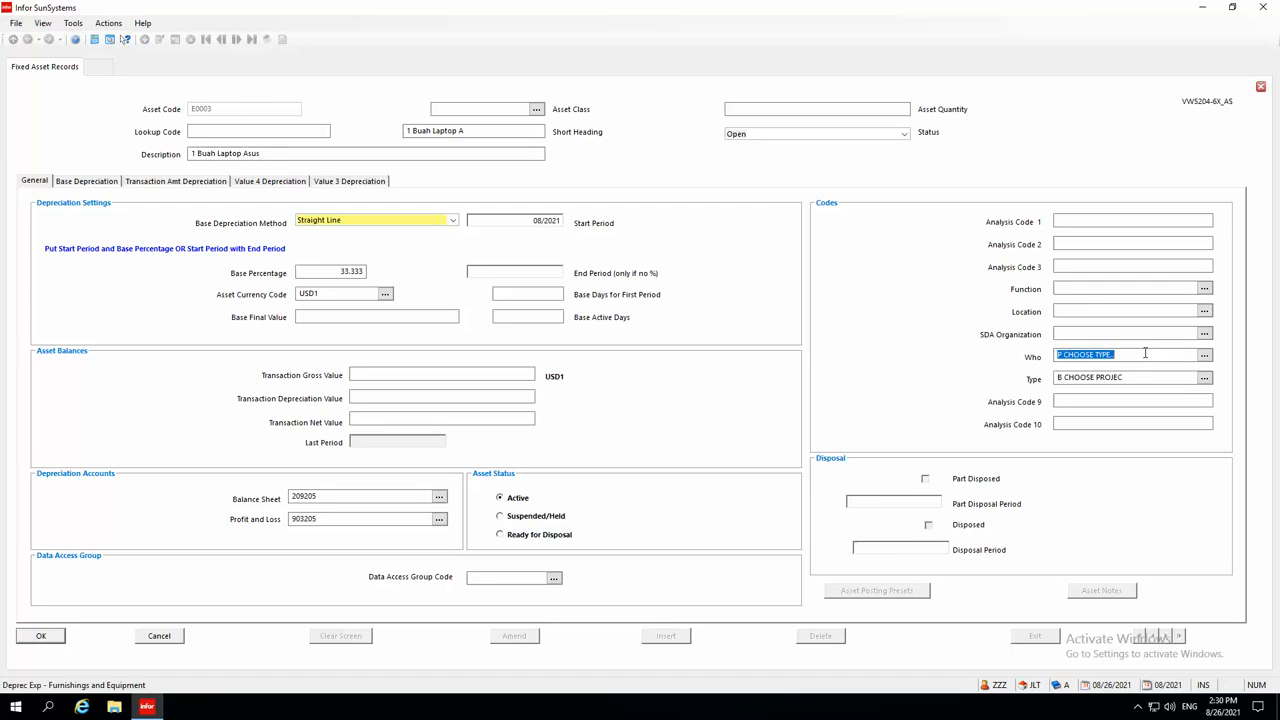
key(BackSpace)
click(1135, 378)
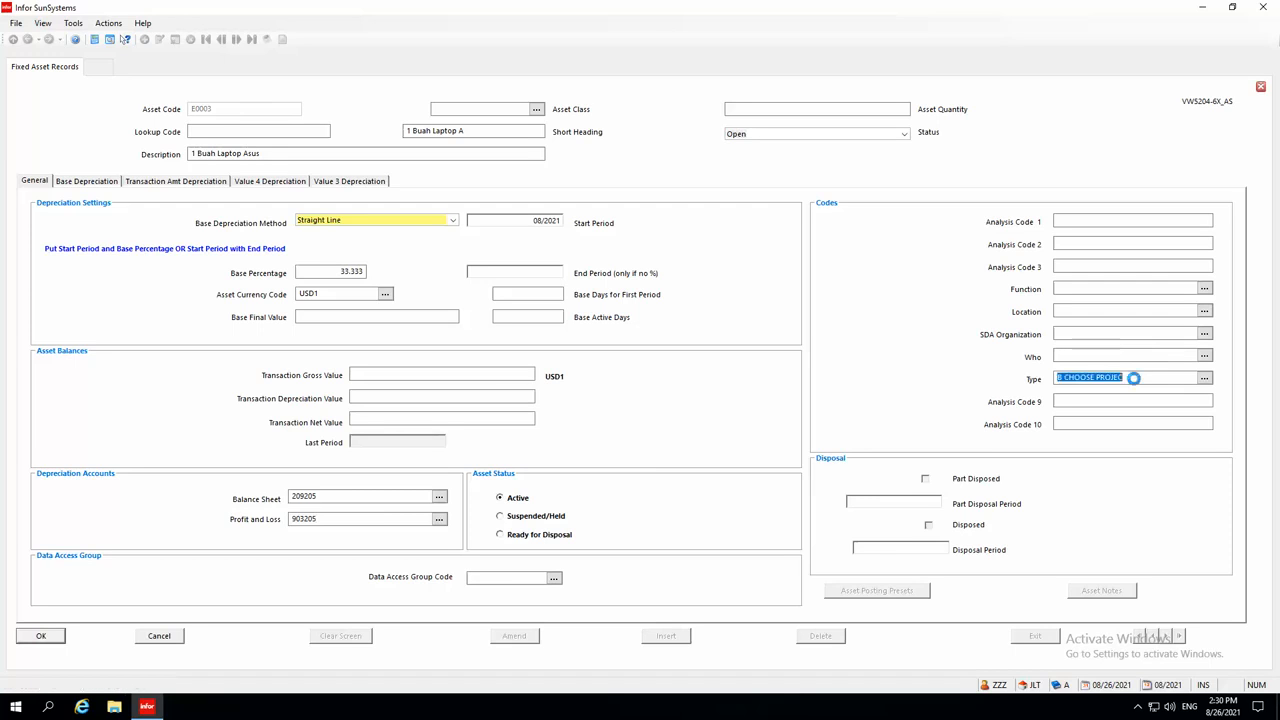
key(BackSpace)
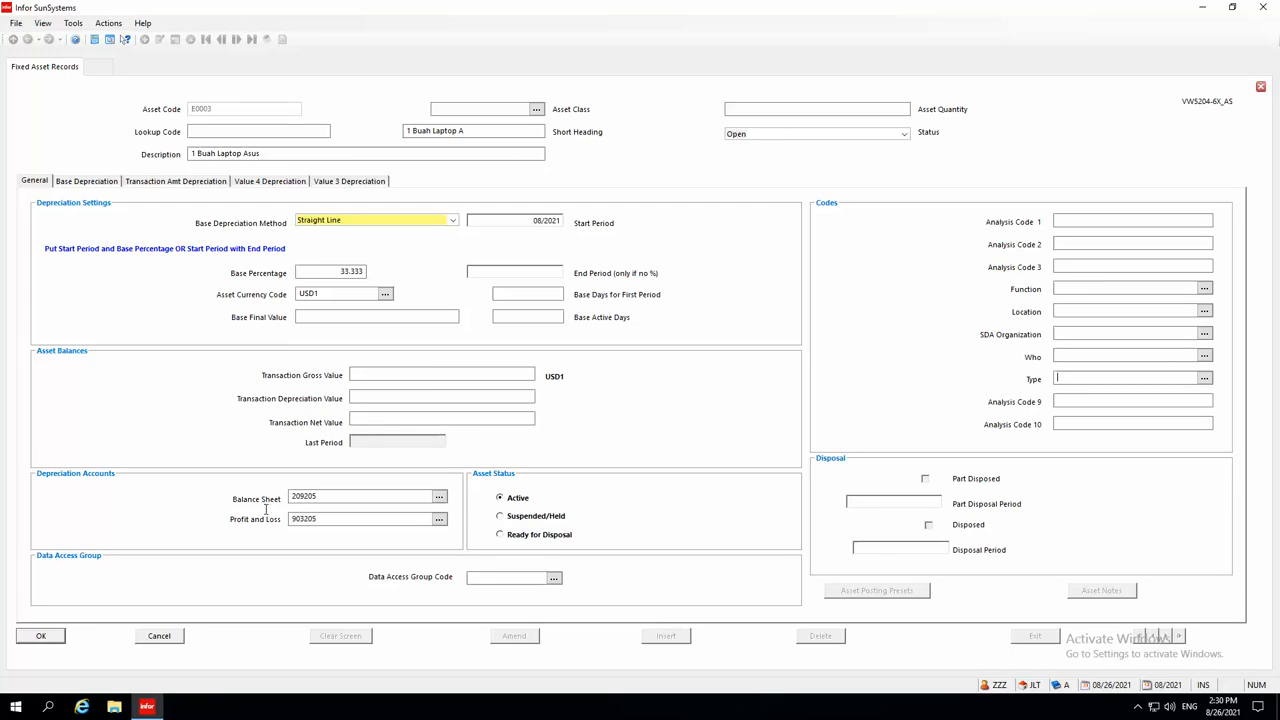
Set the transaction percentage to 33.333 in the transaction amount depreciation settings and check the asset currency code there
click(180, 182)
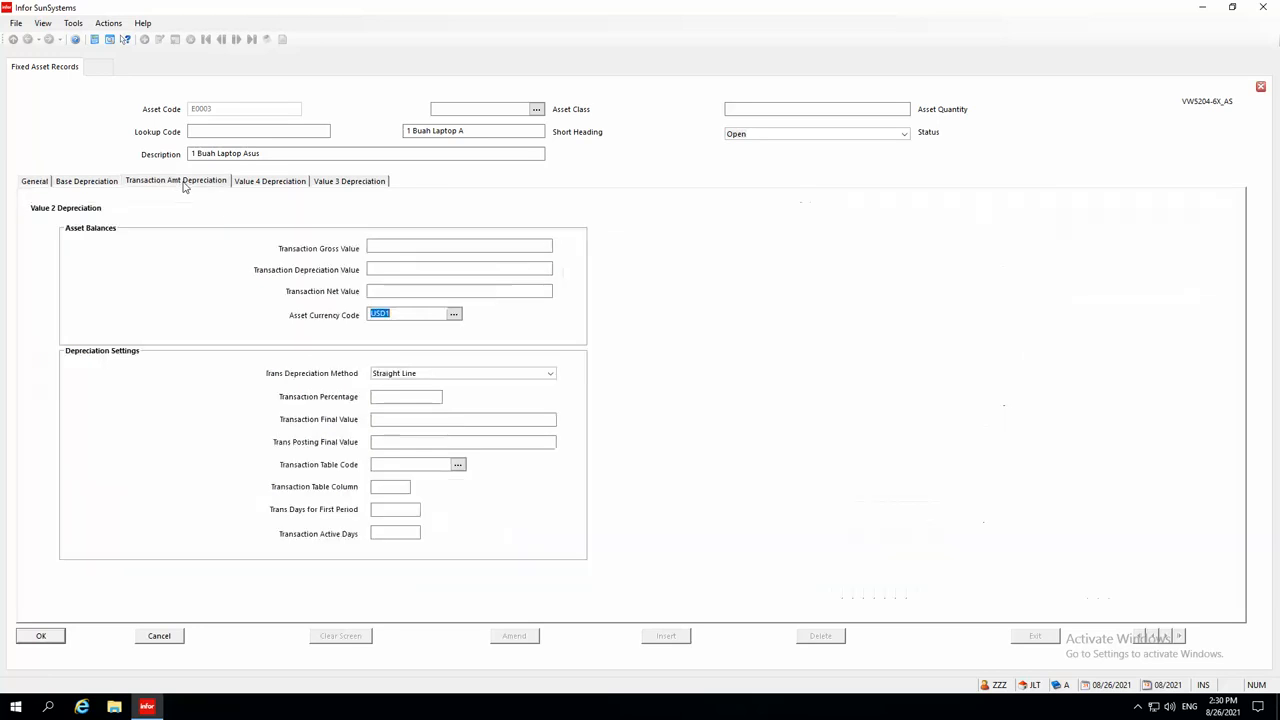
click(400, 397)
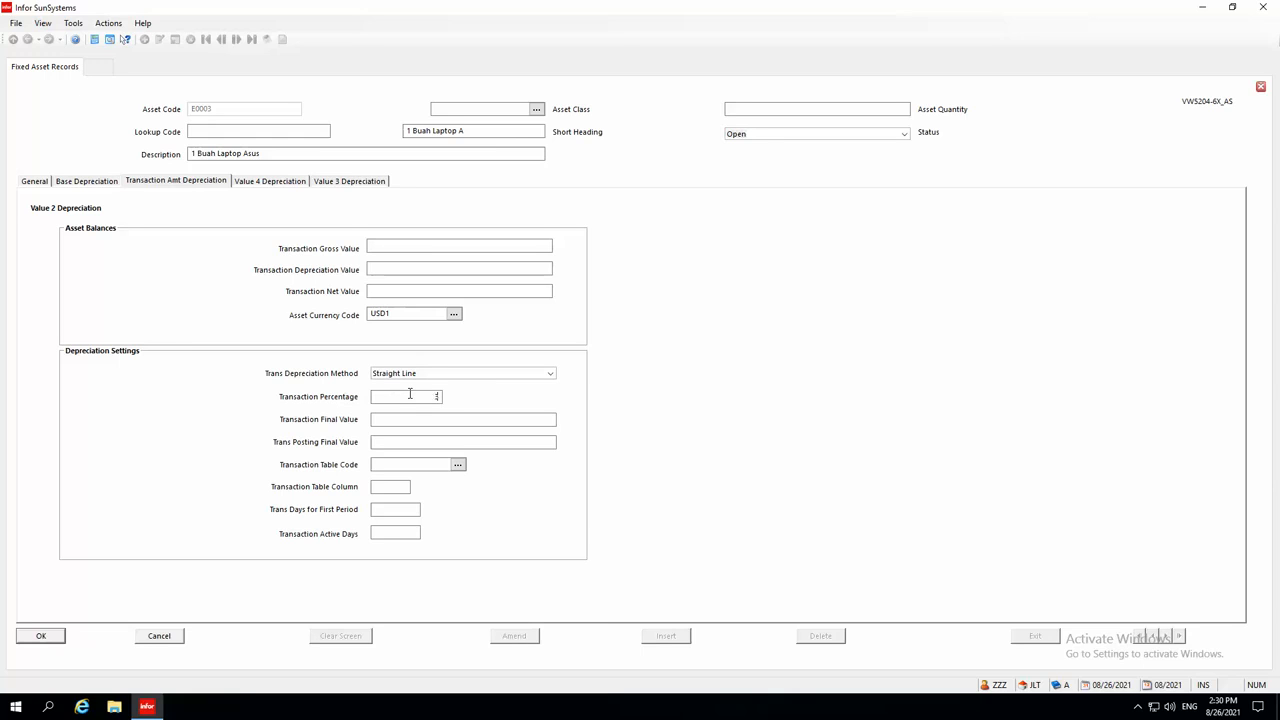
text(33.333)
click(401, 314)
Check the currency codes in the general, transaction amount and Value 4 depreciation settings
click(263, 184)
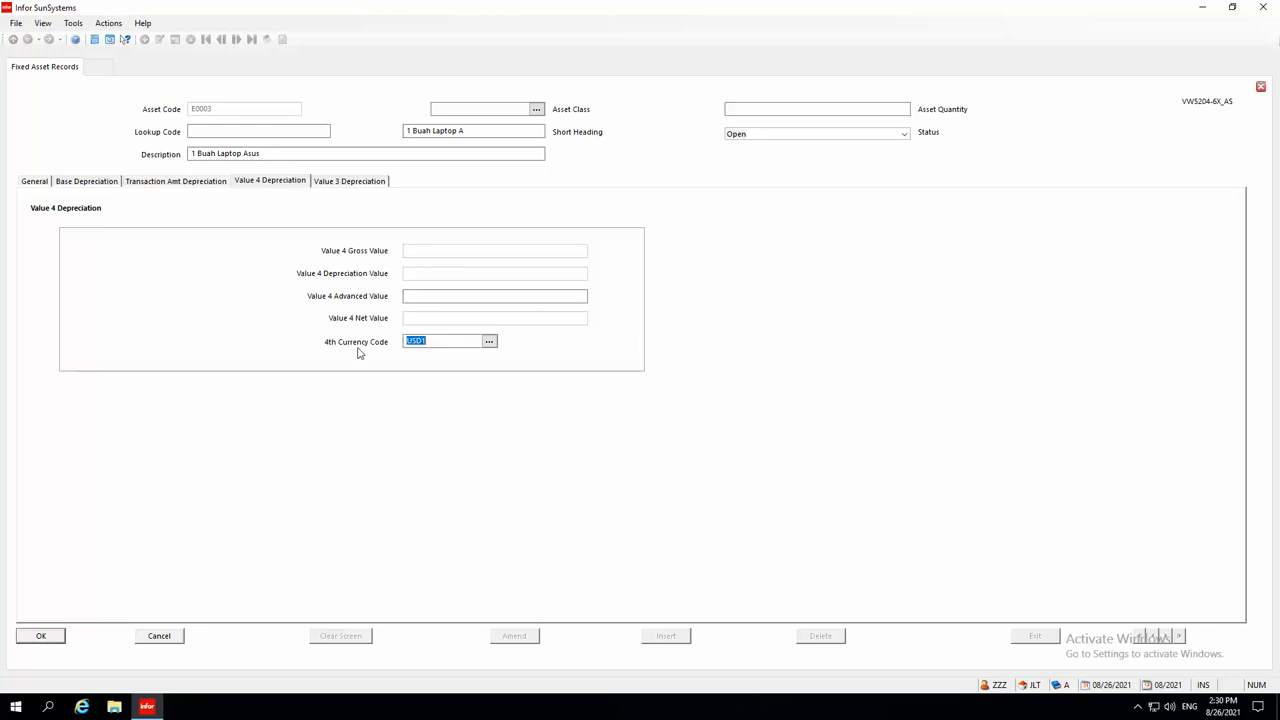
click(446, 341)
click(37, 186)
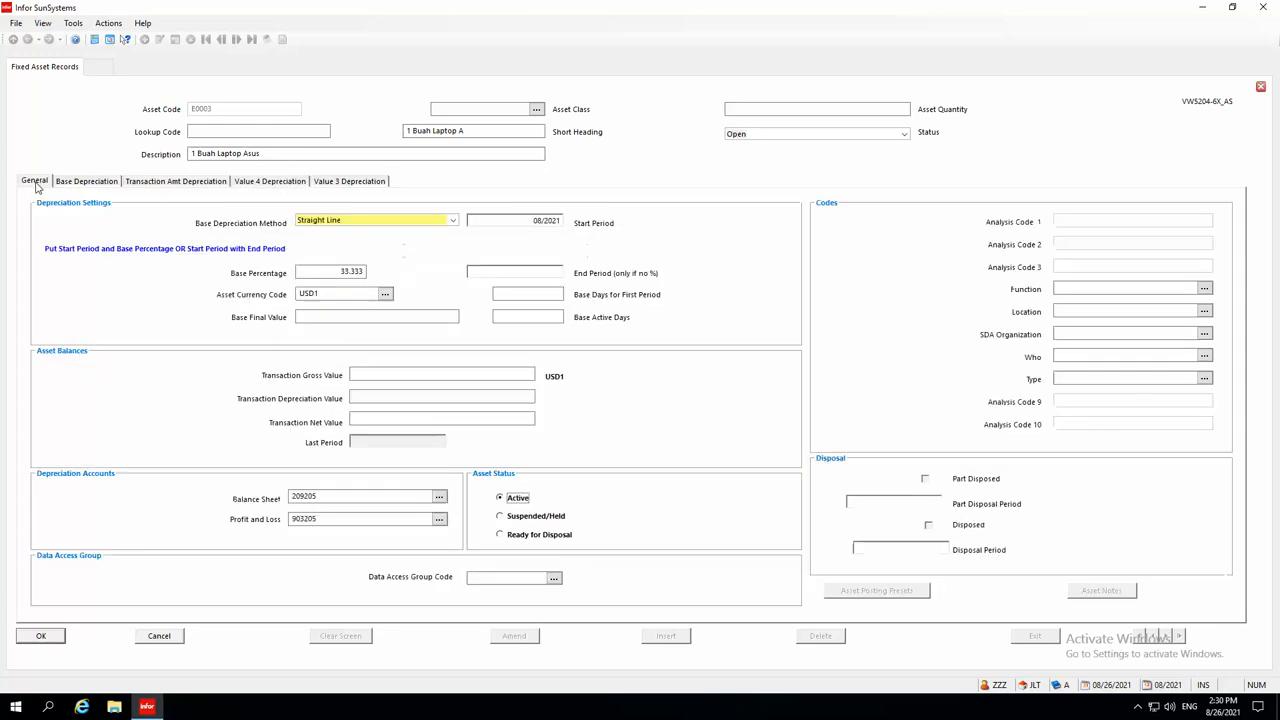
double_click(336, 293)
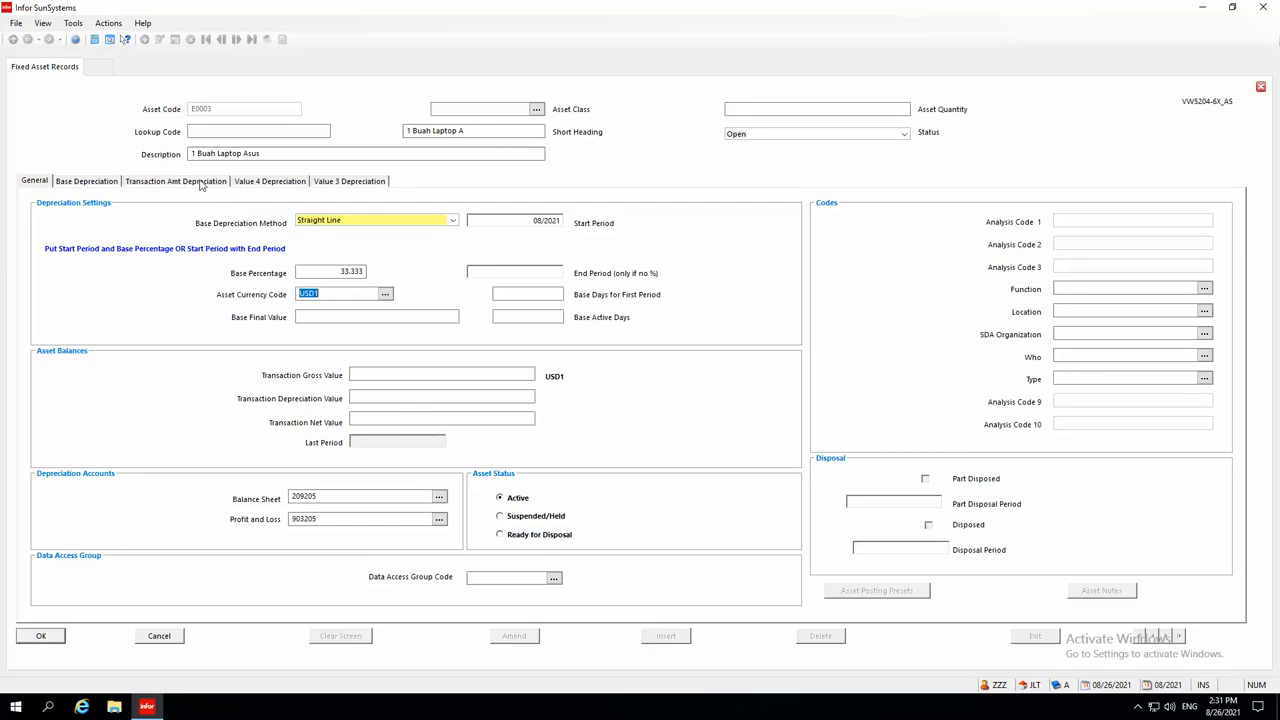
click(200, 181)
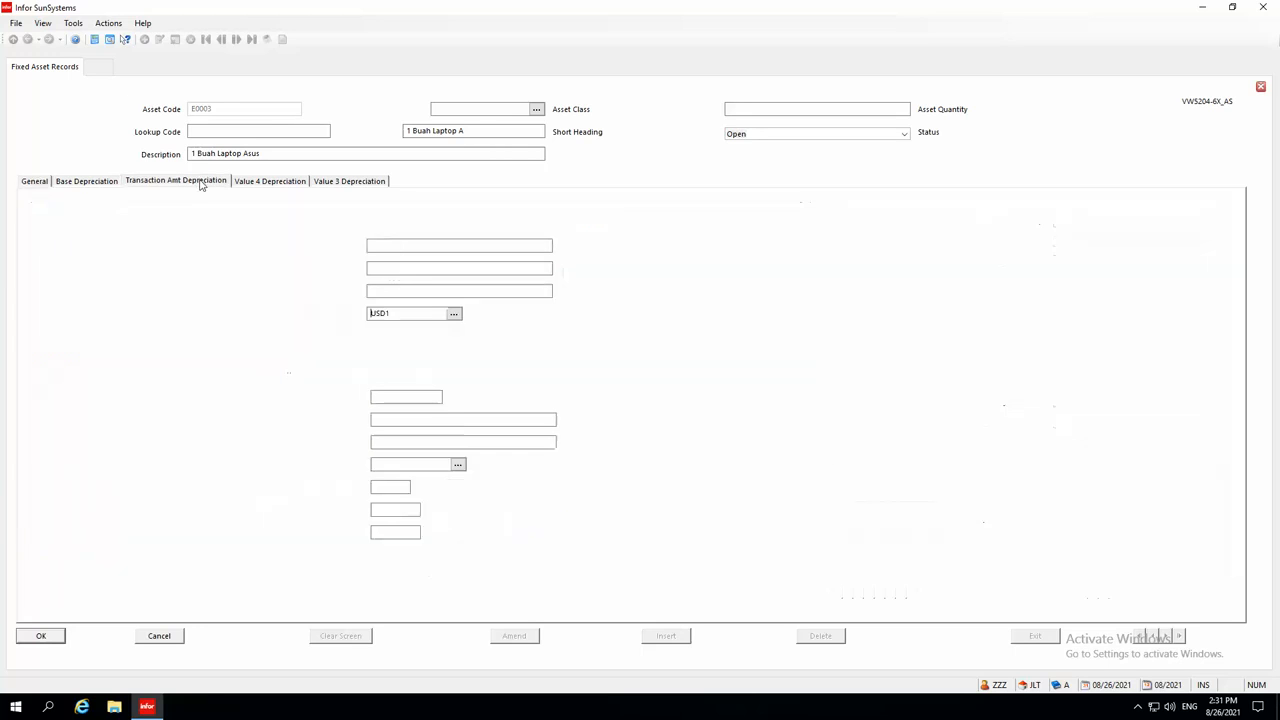
click(412, 313)
click(268, 182)
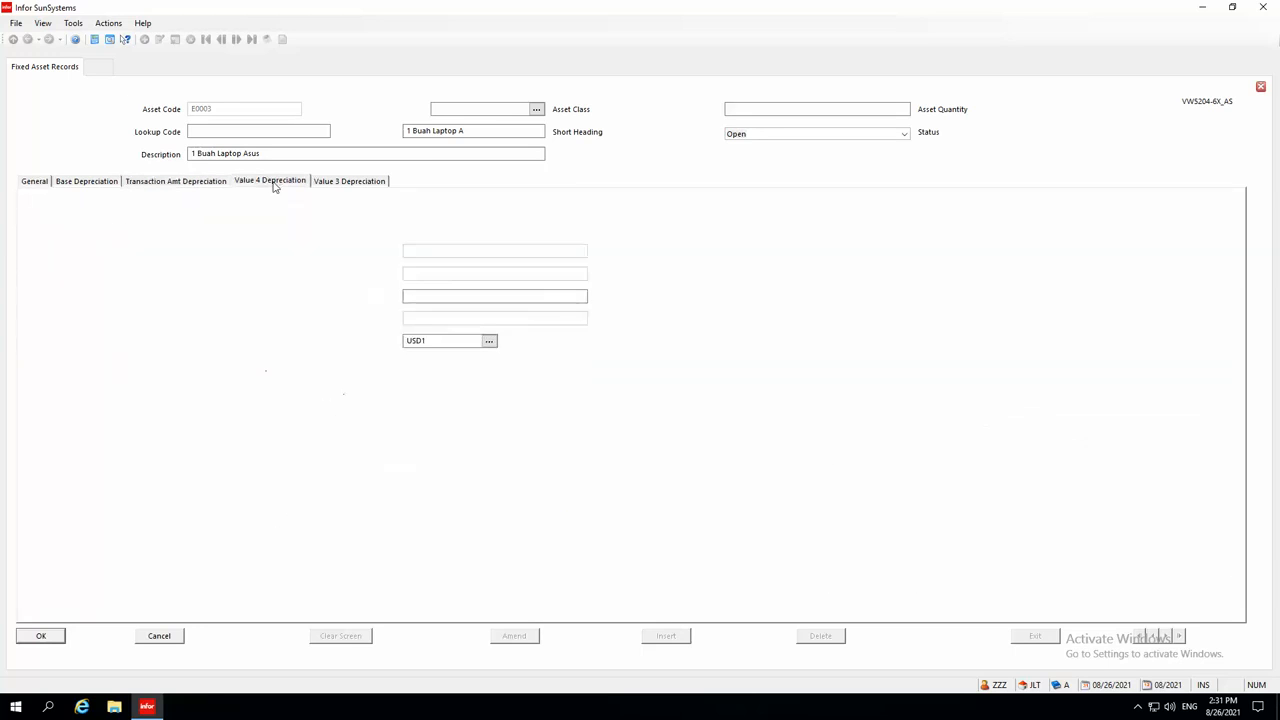
click(449, 341)
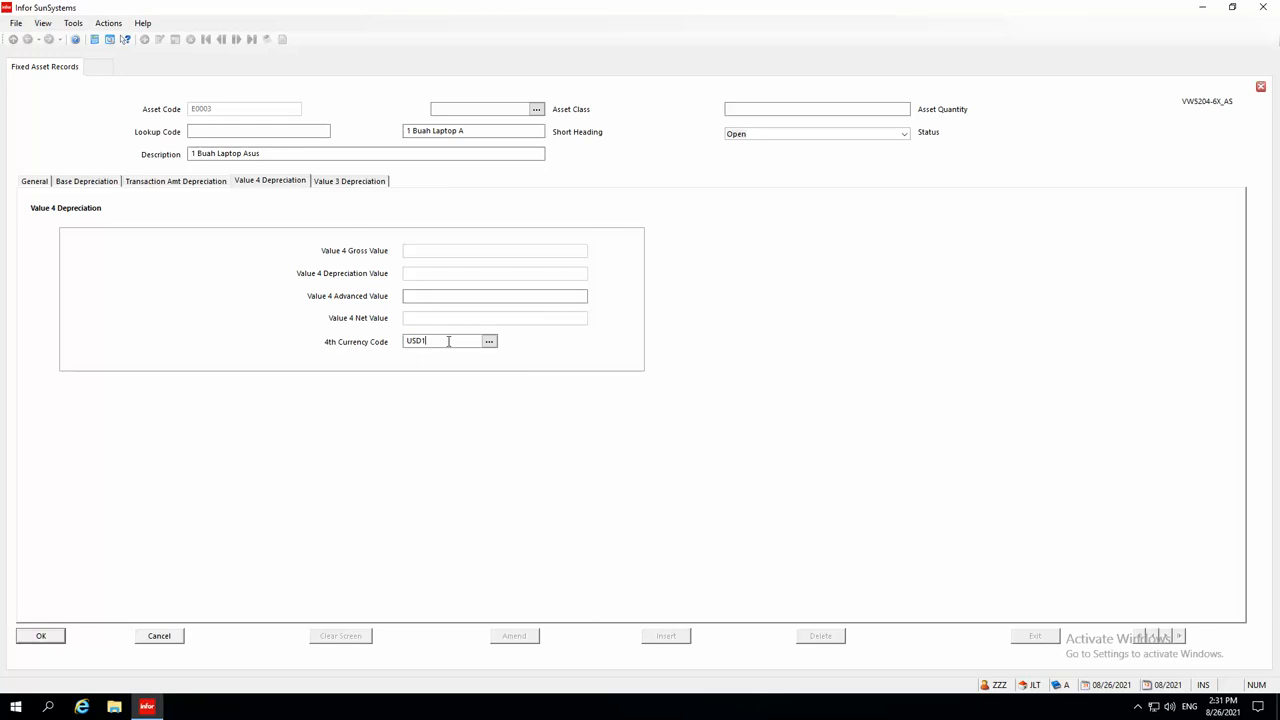
click(38, 182)
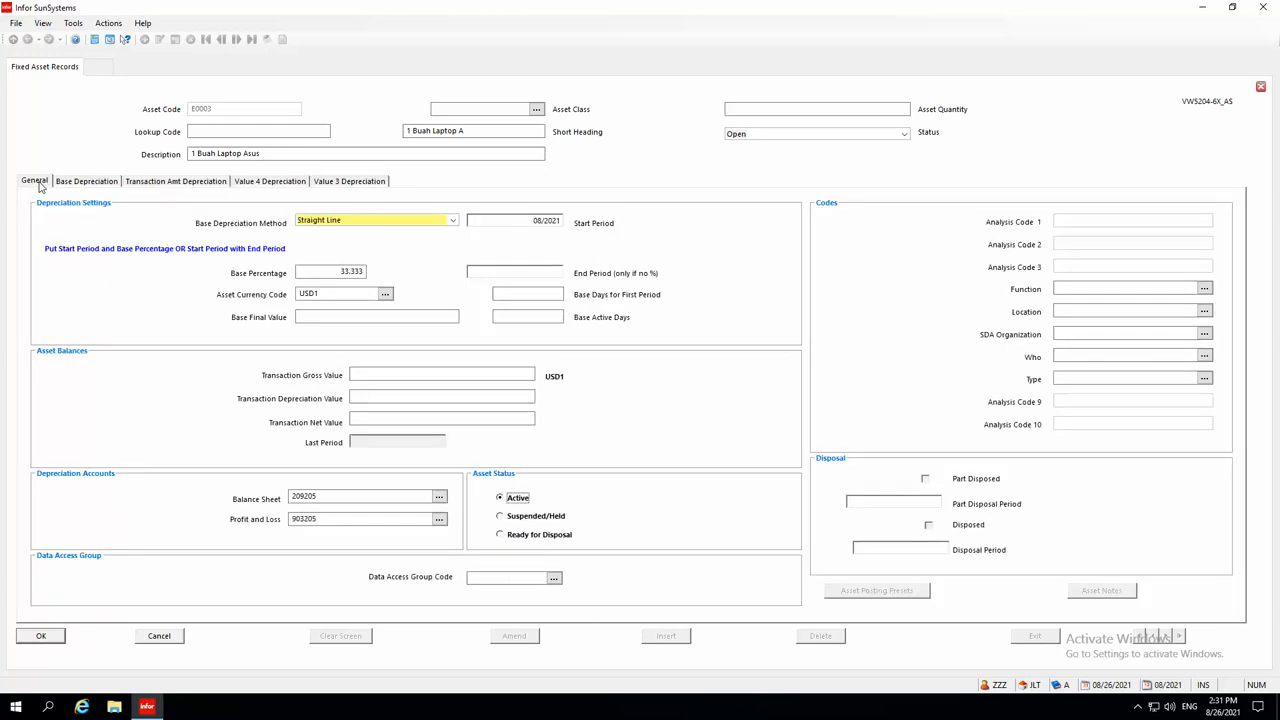
Save the new asset record, dismissing the posting presets reminder and confirming the record again
click(45, 637)
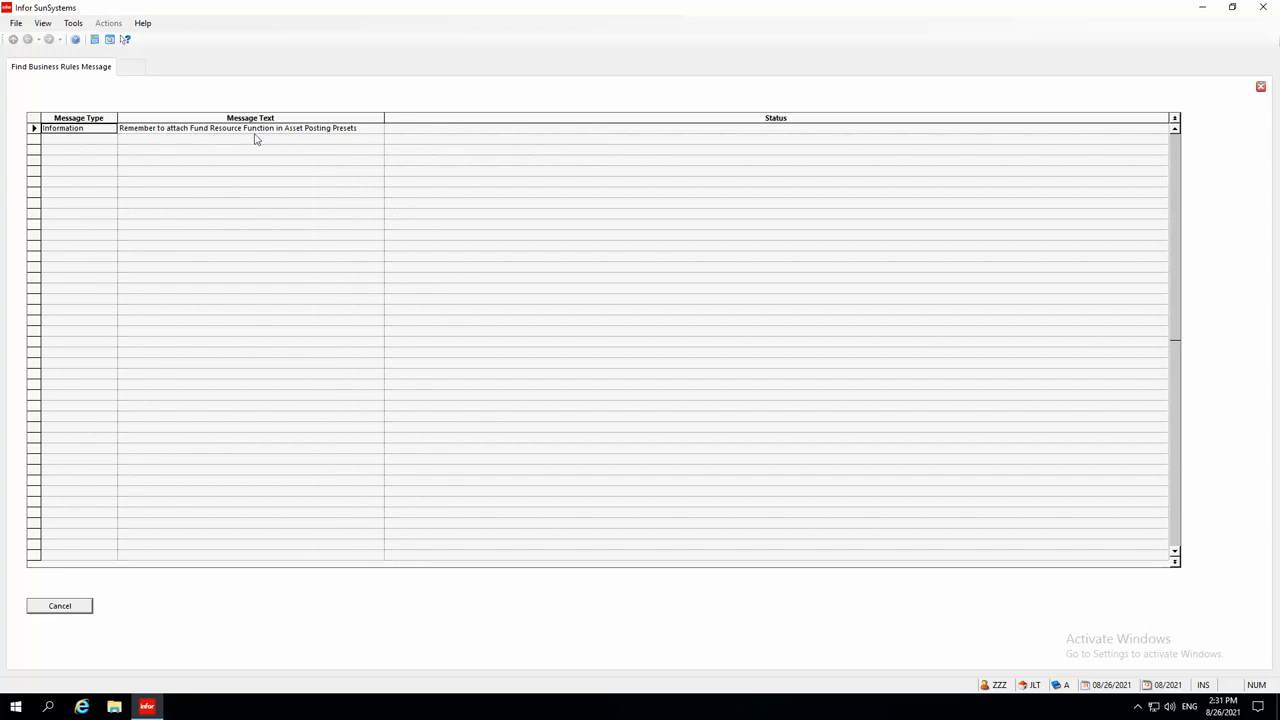
click(85, 609)
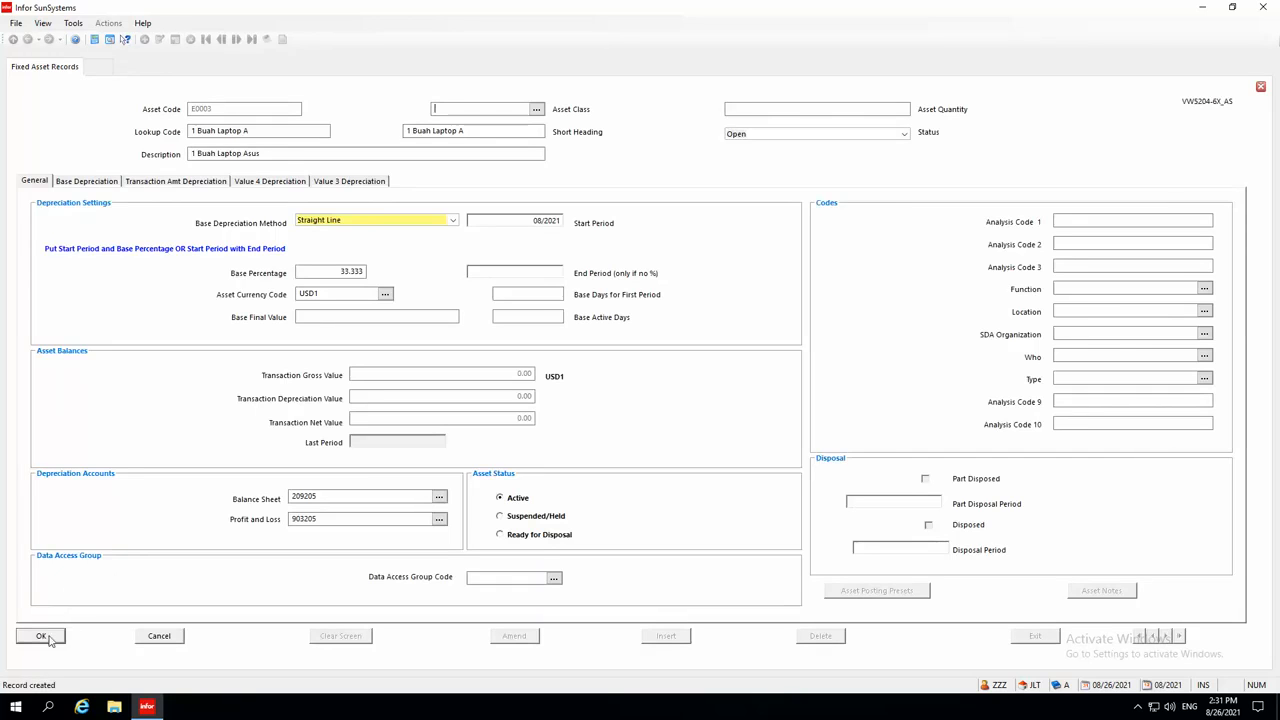
click(48, 637)
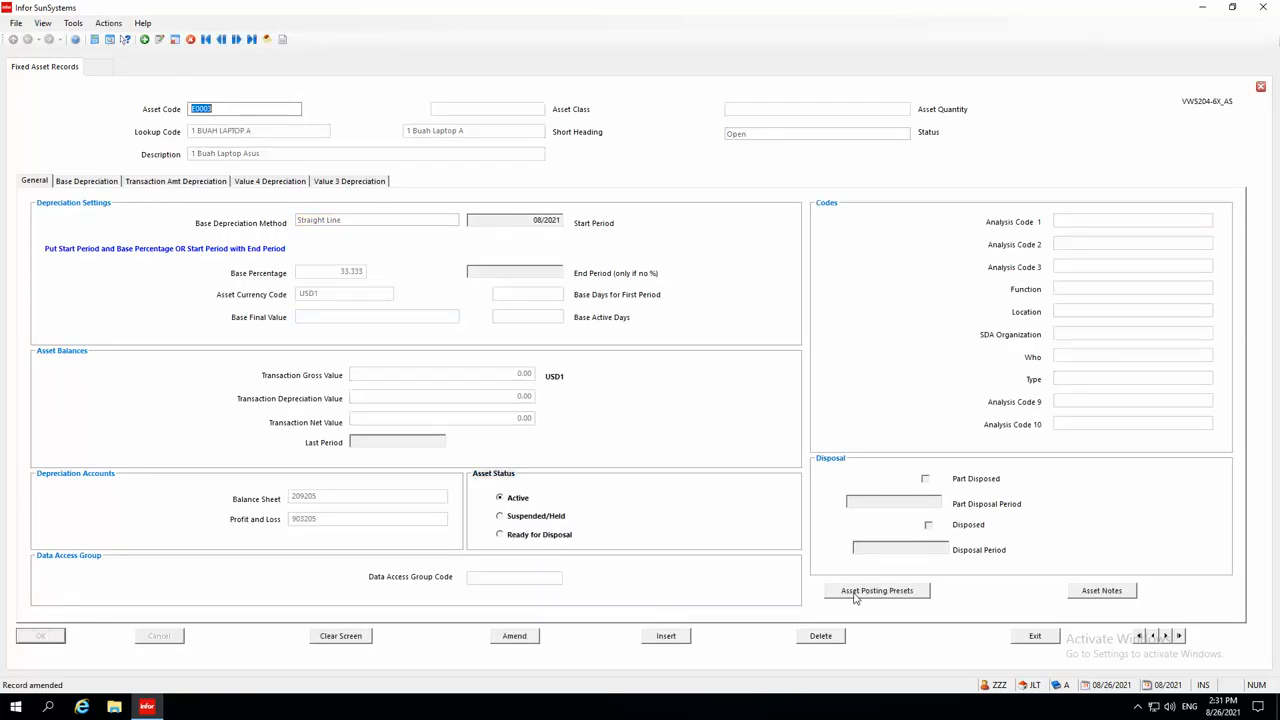
Open the asset's posting presets with form 6X_51DPS, setting the form choice not to be asked again
click(889, 593)
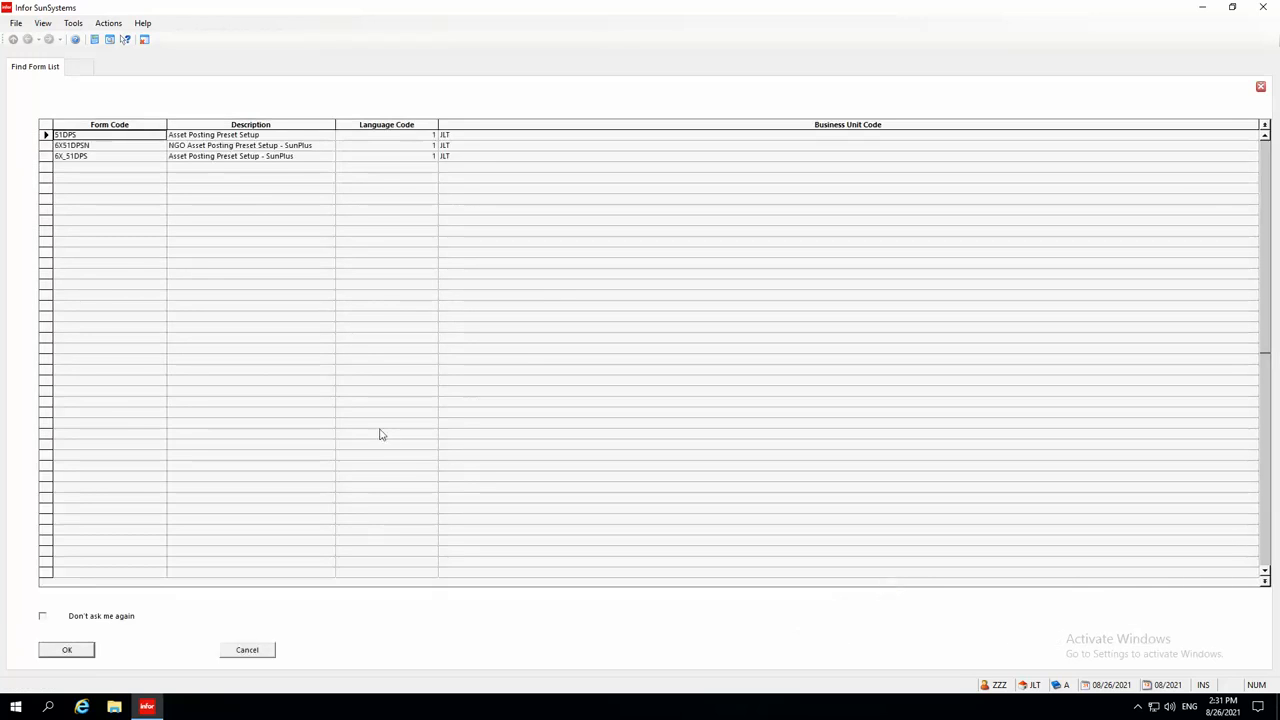
click(63, 158)
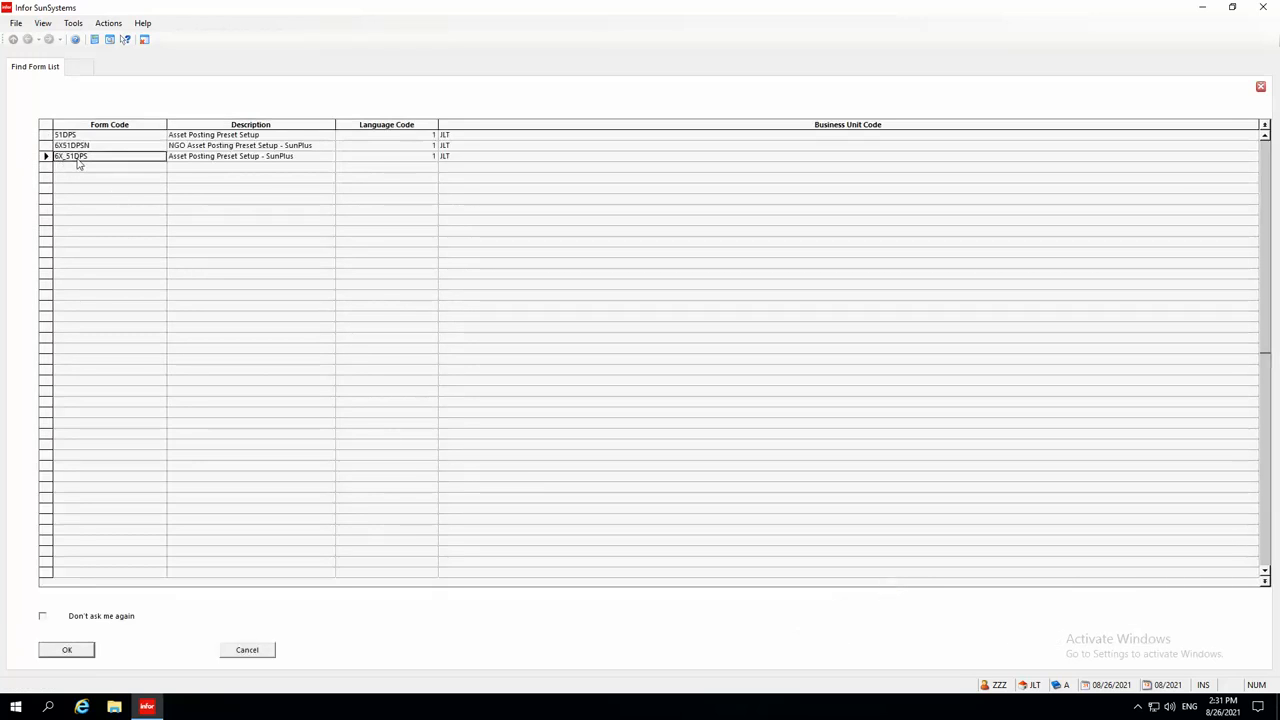
click(43, 617)
click(67, 650)
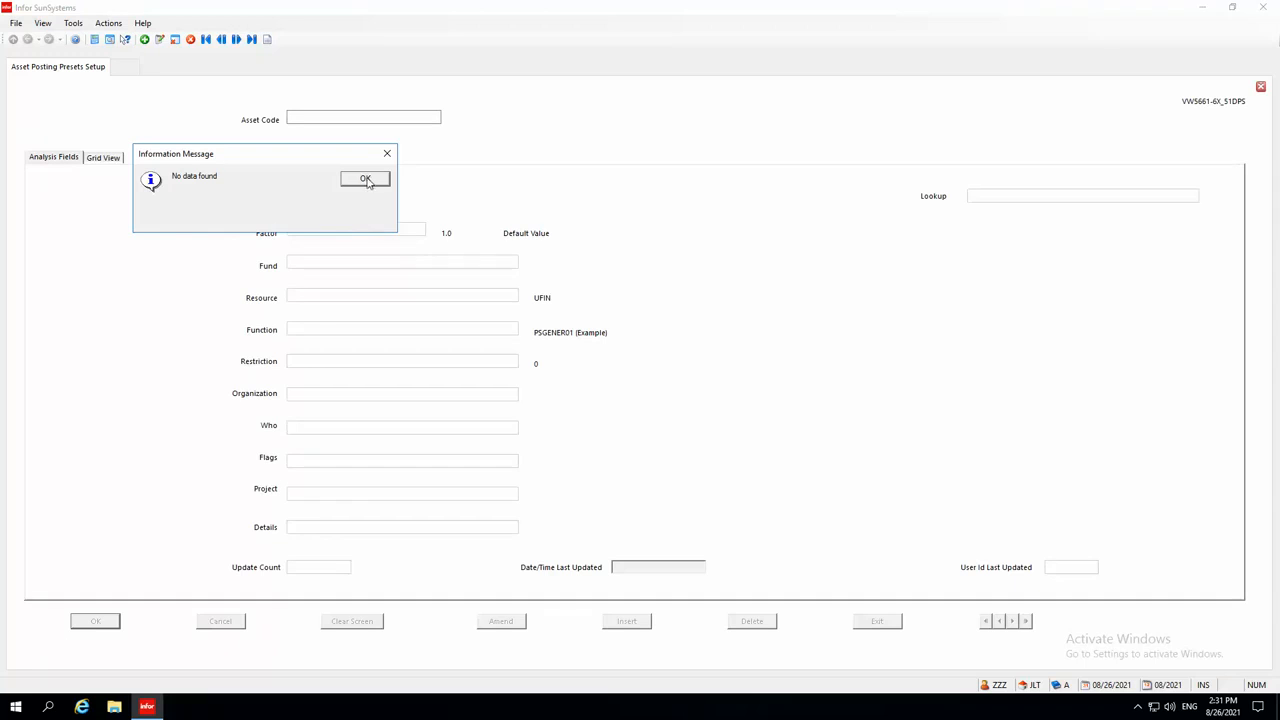
click(365, 179)
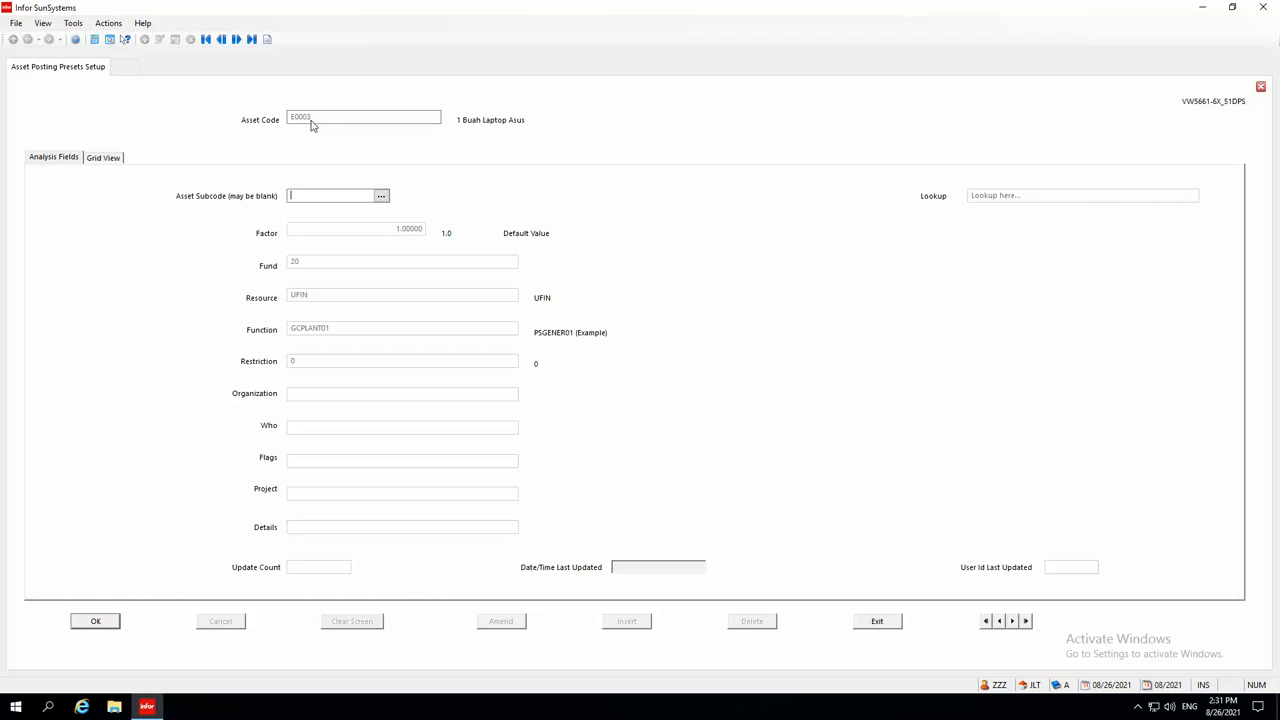
Create posting presets for asset E0003 and set their Function to PSGENER01
click(101, 621)
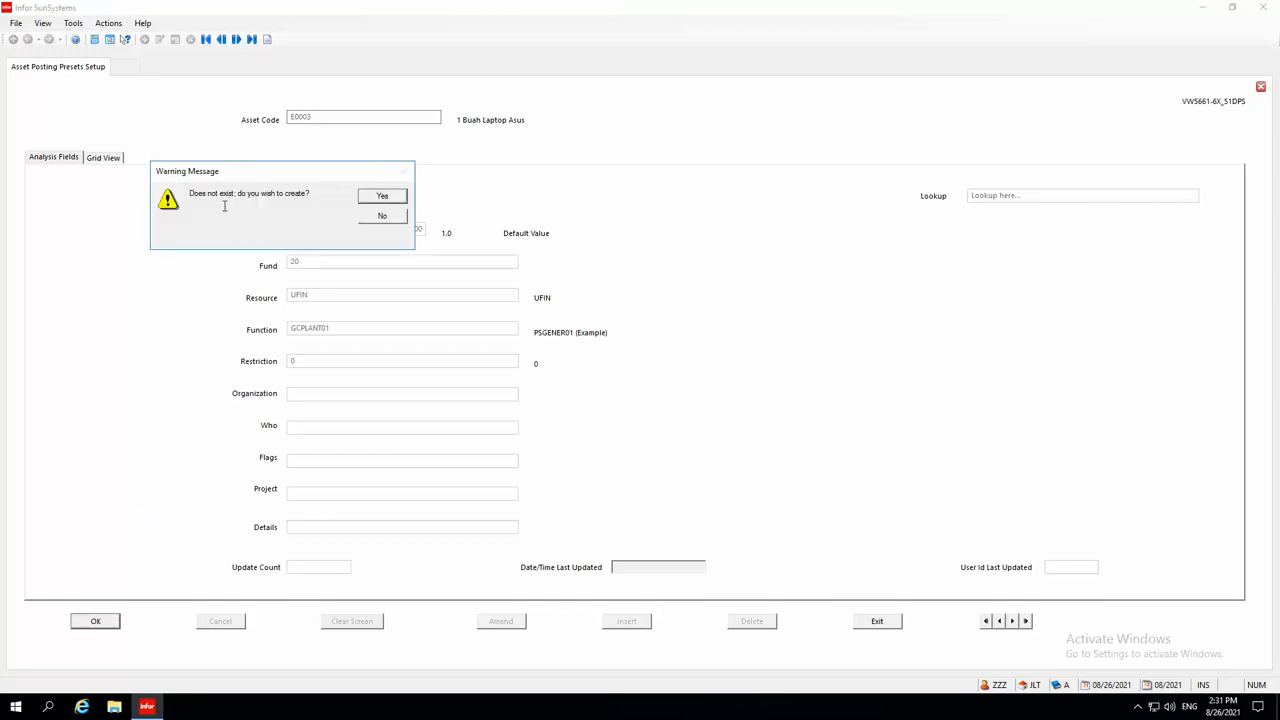
click(382, 196)
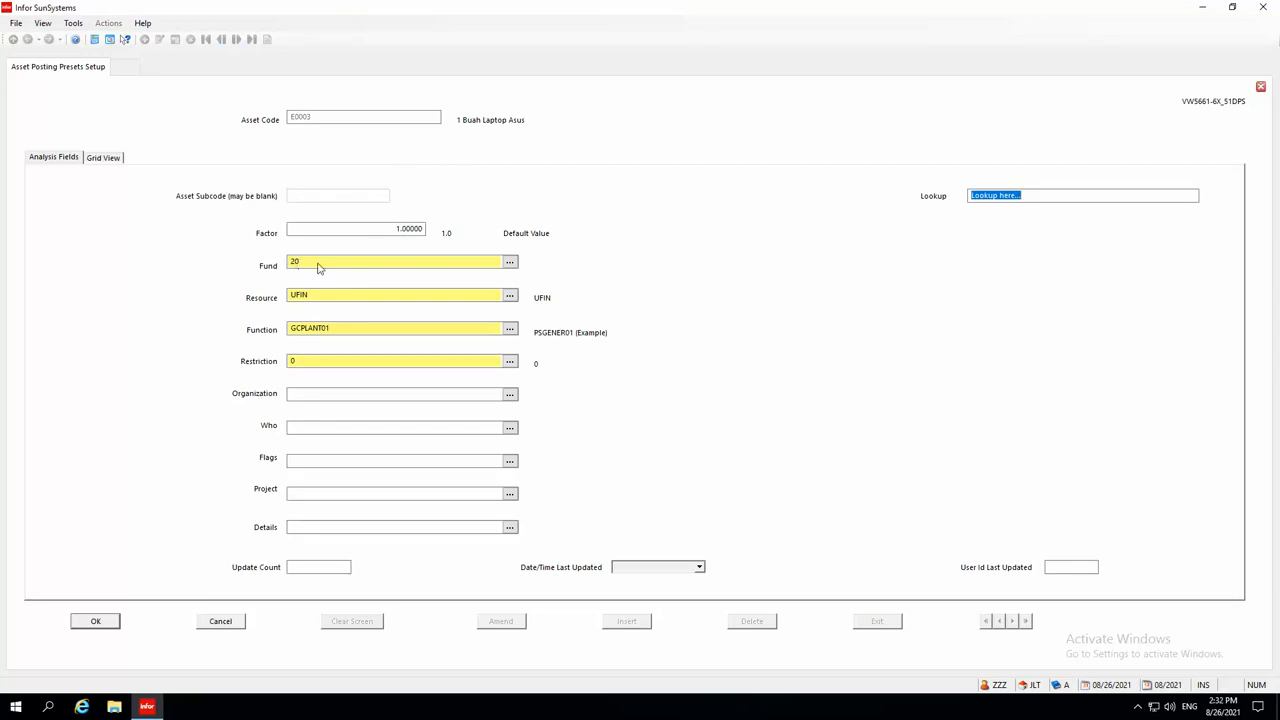
click(318, 266)
click(327, 294)
click(350, 326)
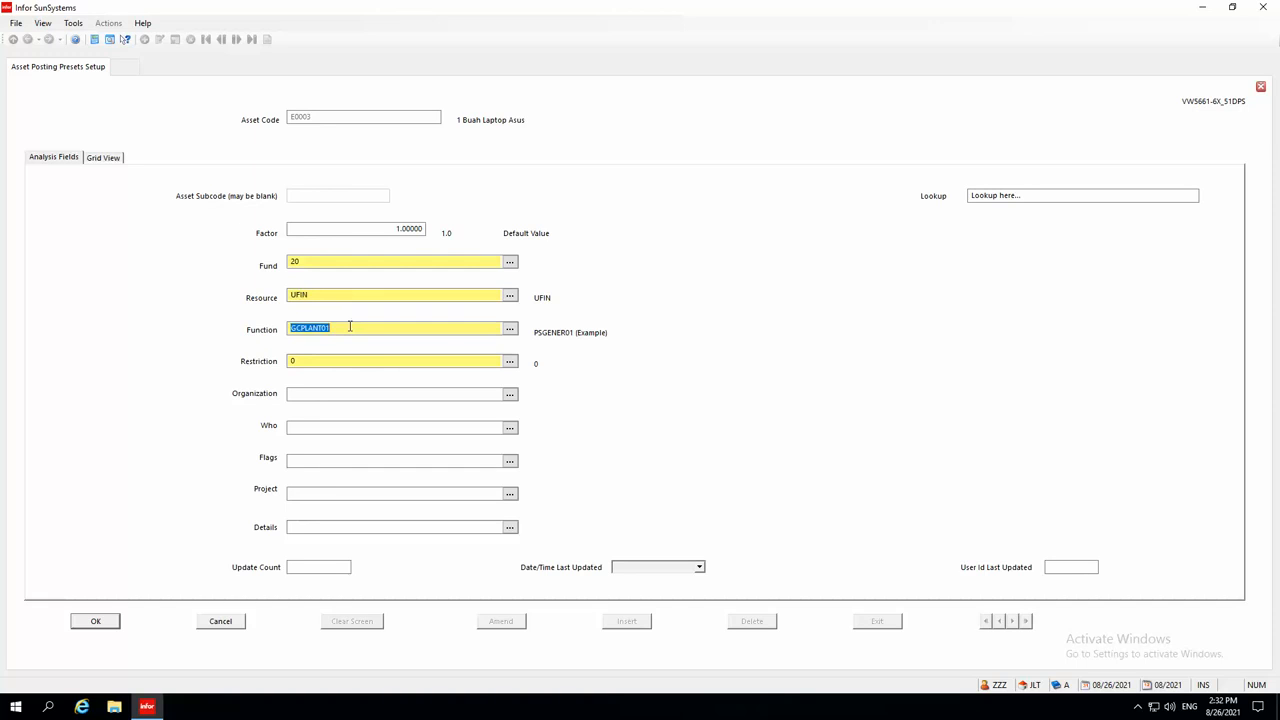
text(PSGENER01)
drag(340, 328, 290, 328)
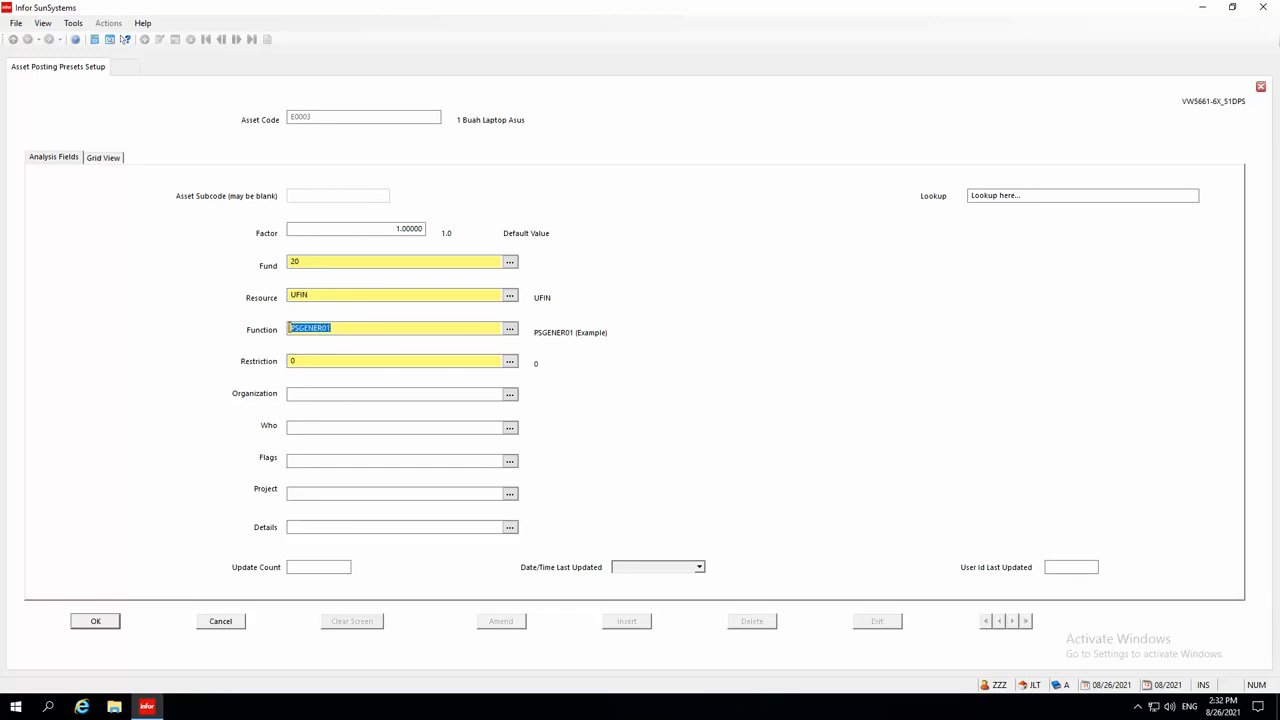
click(330, 360)
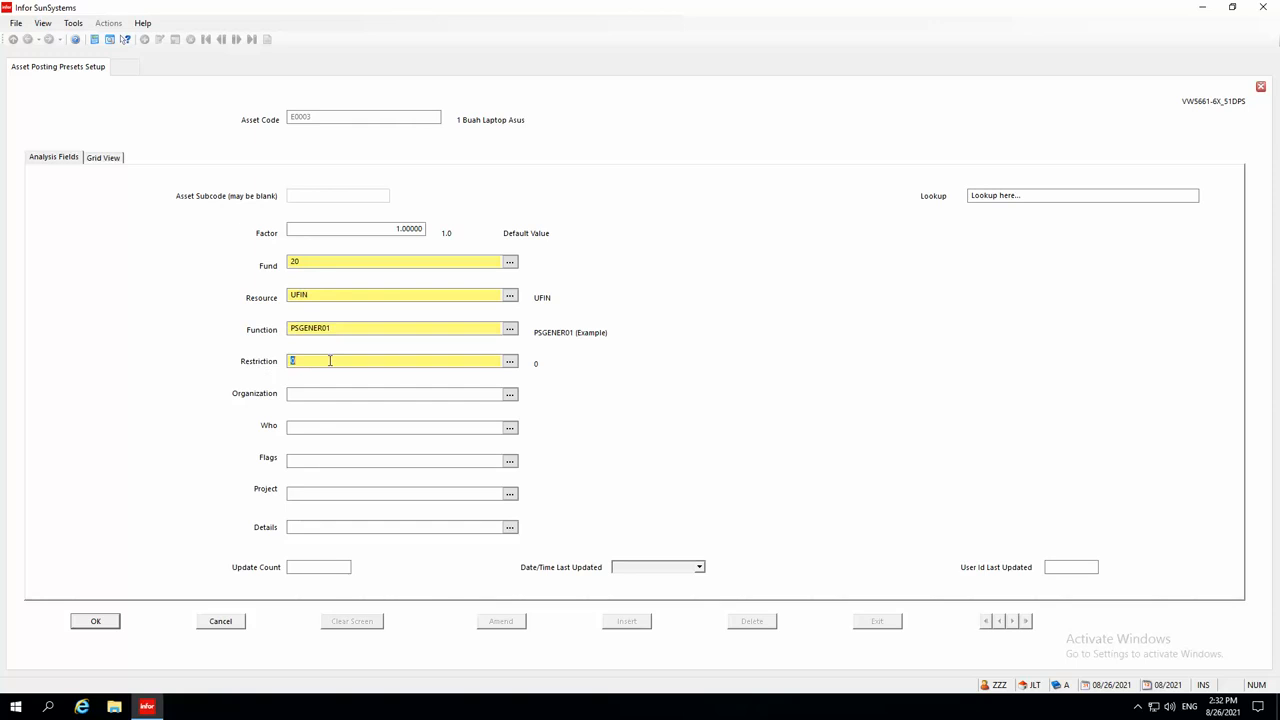
Enter the lookup 1 Buah Laptop A, save the posting presets, and exit both the presets and fixed asset record forms
click(1051, 195)
text(1 Buah Laptop A)
click(105, 623)
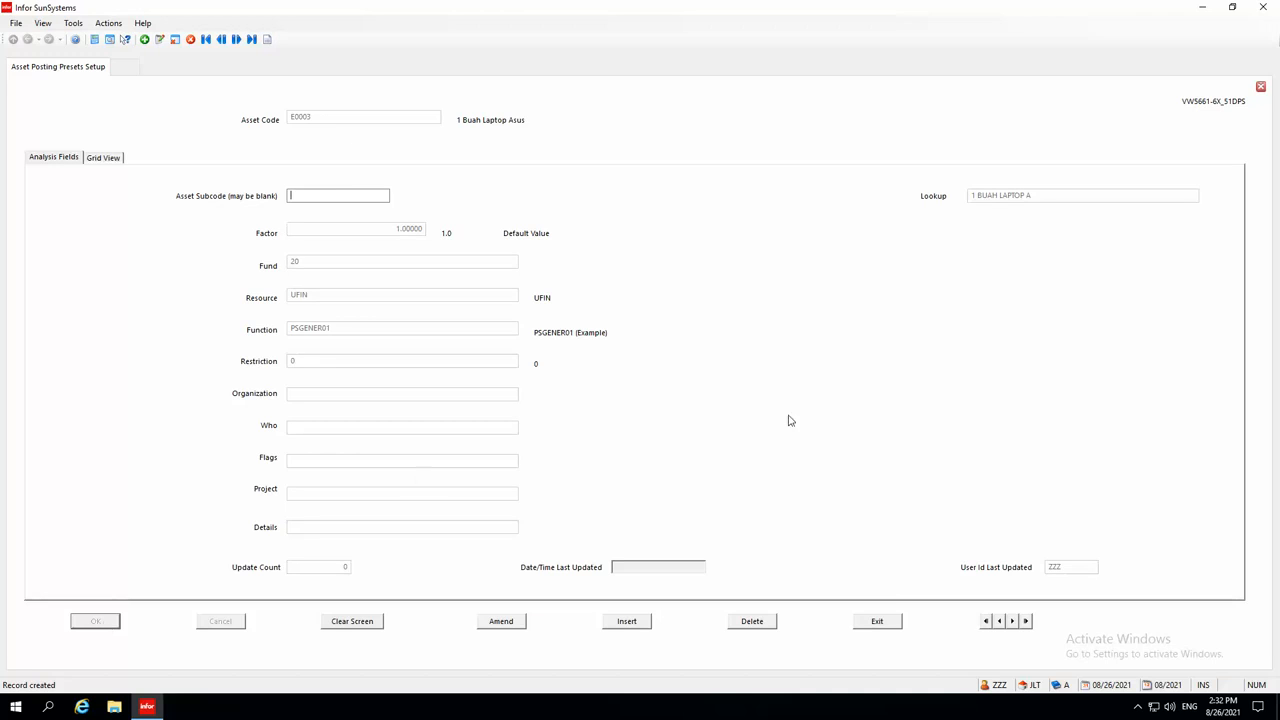
click(877, 622)
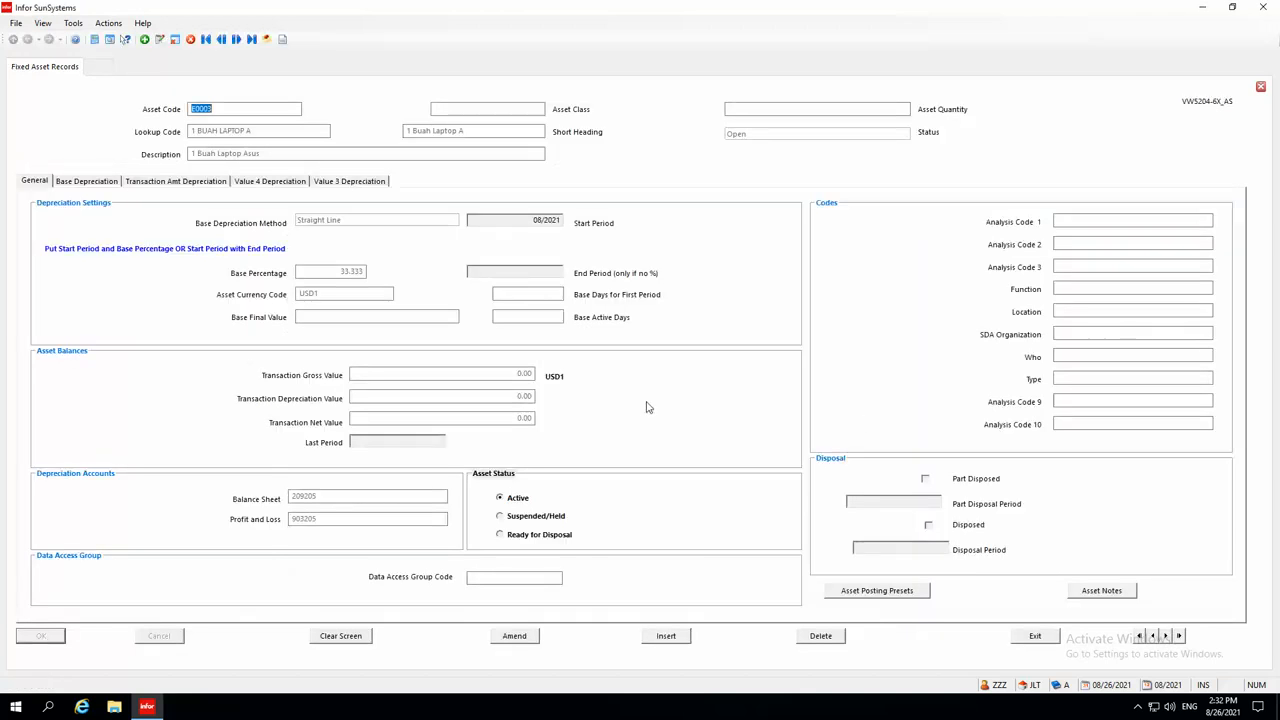
click(1036, 637)
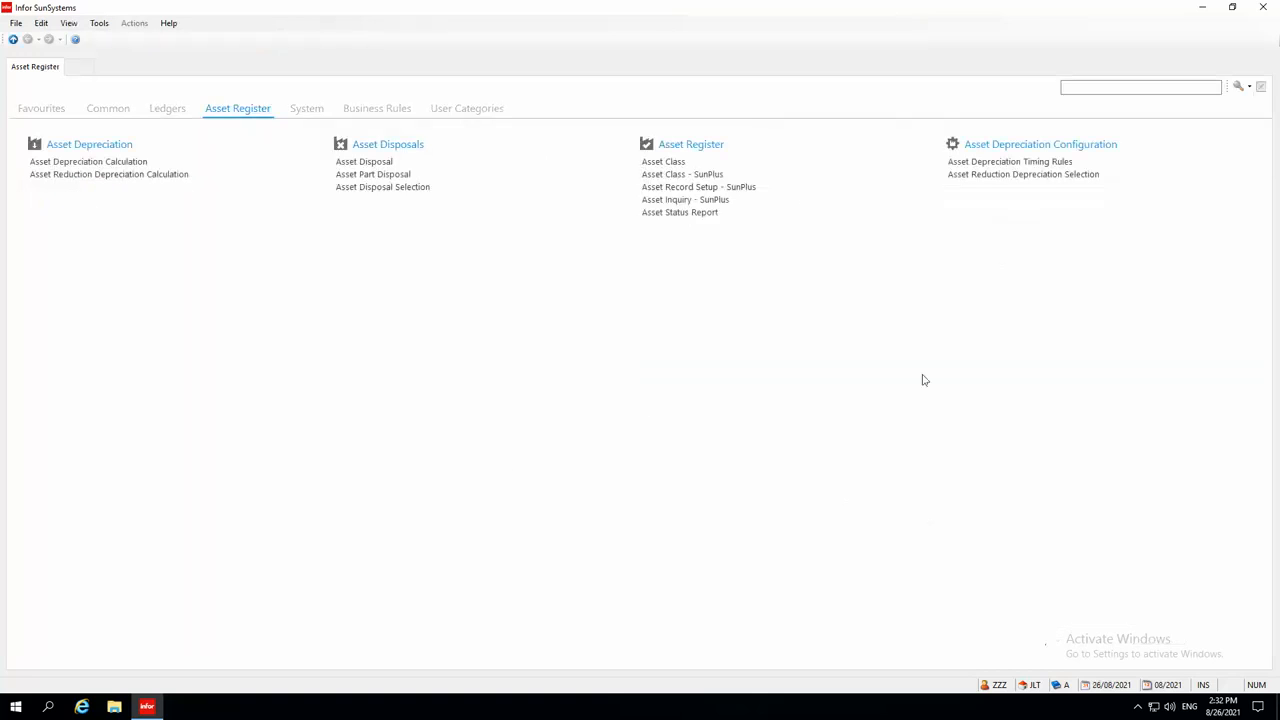
Switch to the Fixed Asset workbook in Excel and check its Step 1 and Step 2 instructions
click(775, 10)
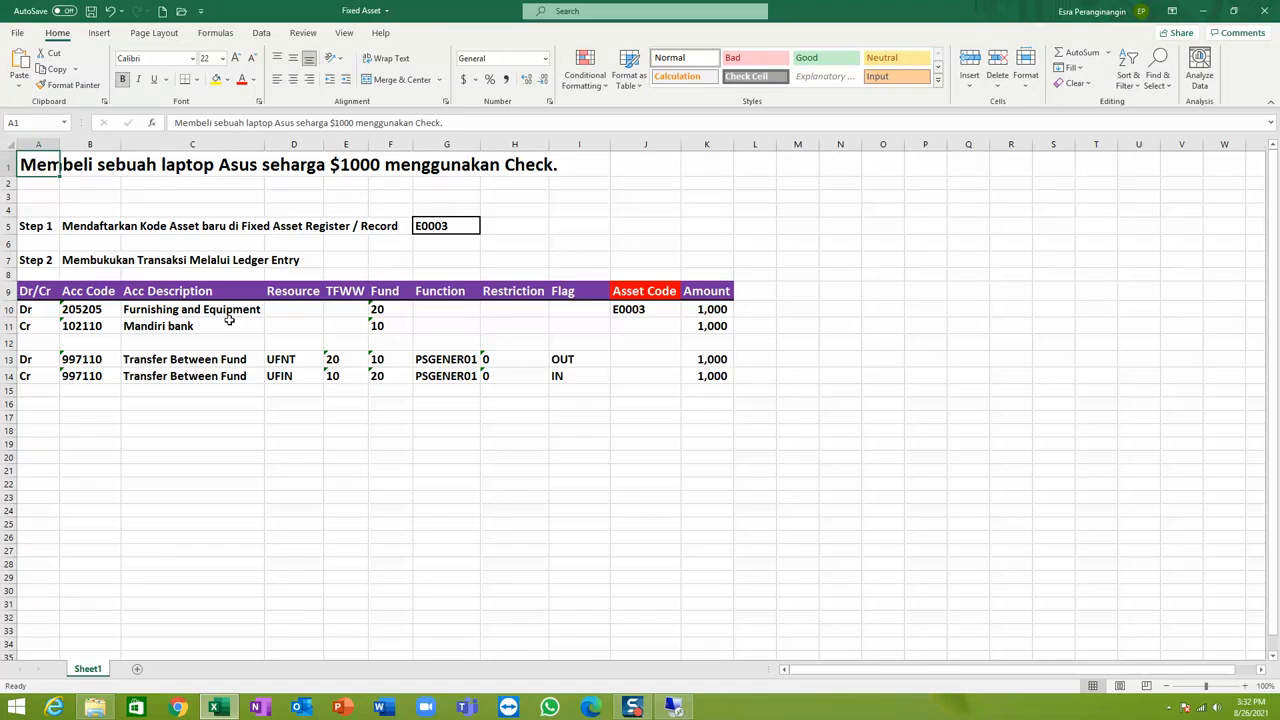
click(35, 226)
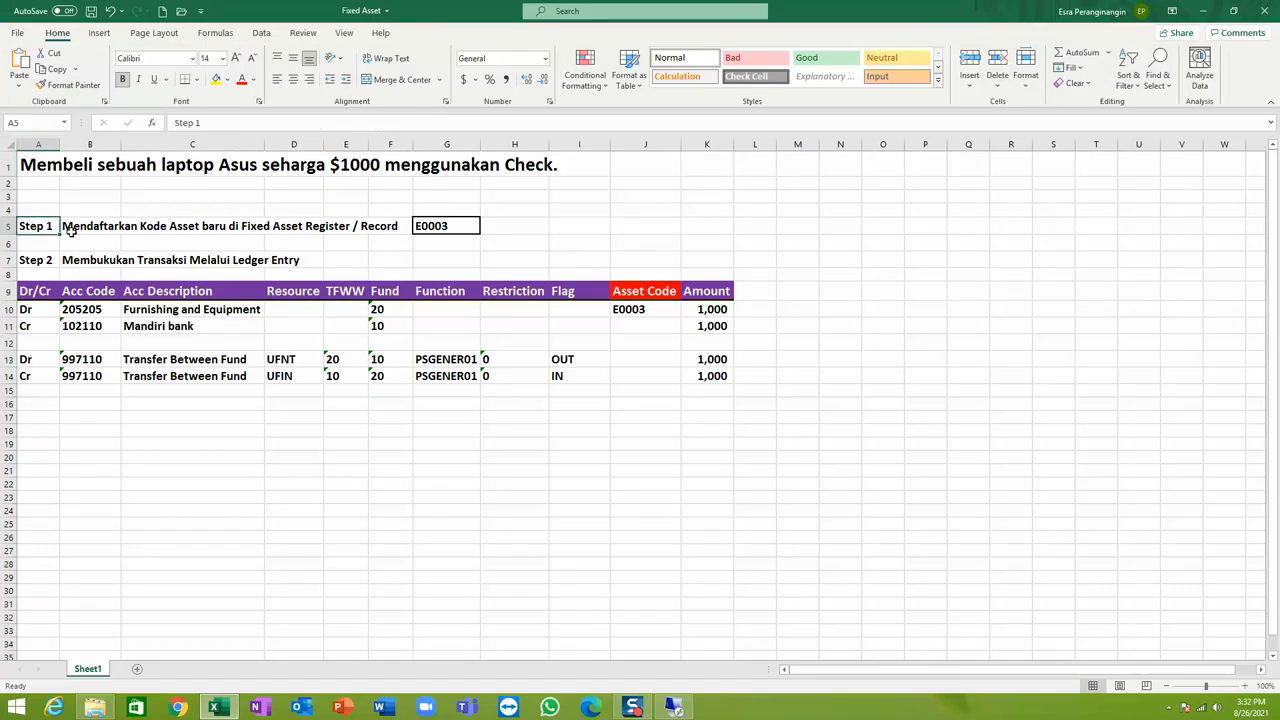
click(33, 261)
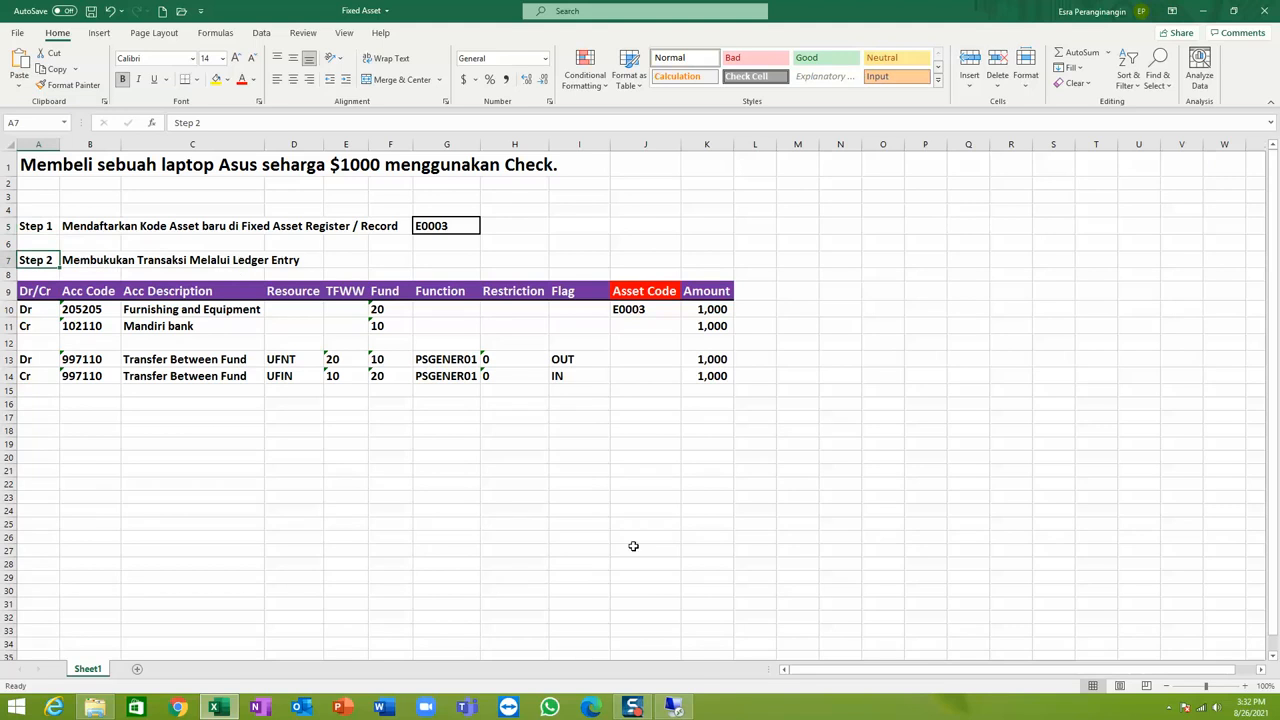
Return to SunSystems and start a ledger entry with journal type JV and transaction reference Test01
click(676, 708)
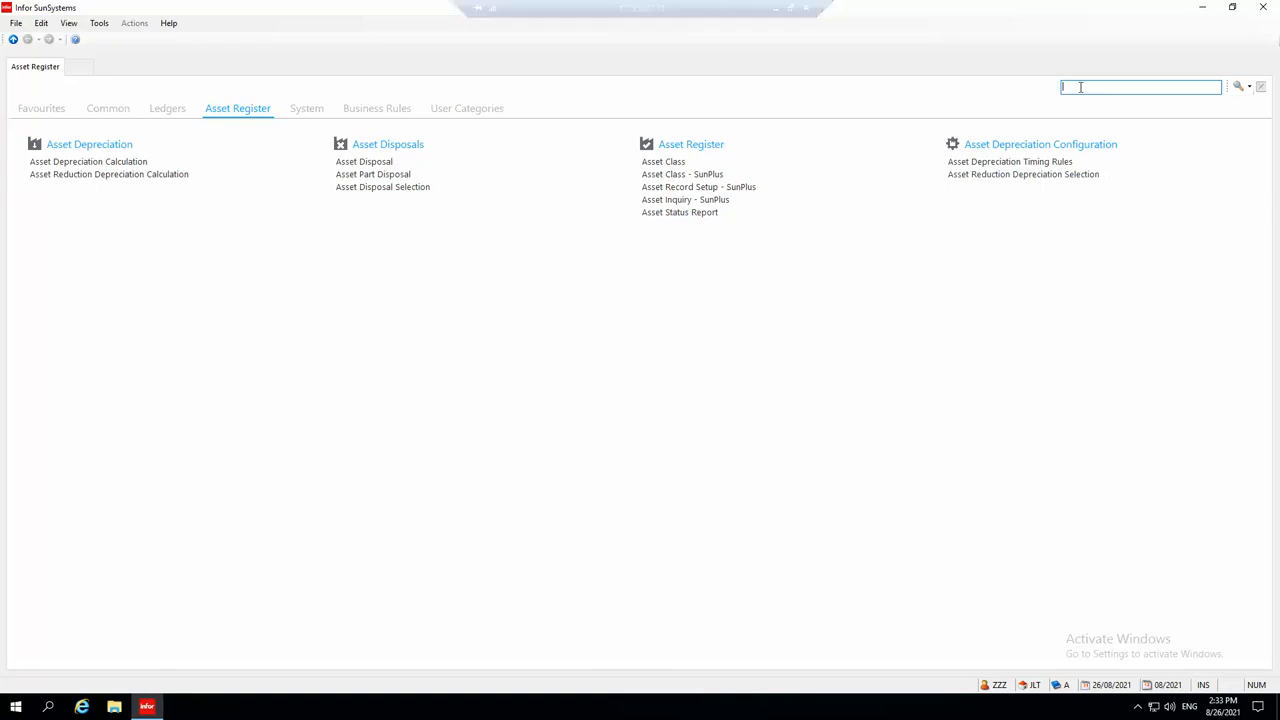
text(led)
key(Return)
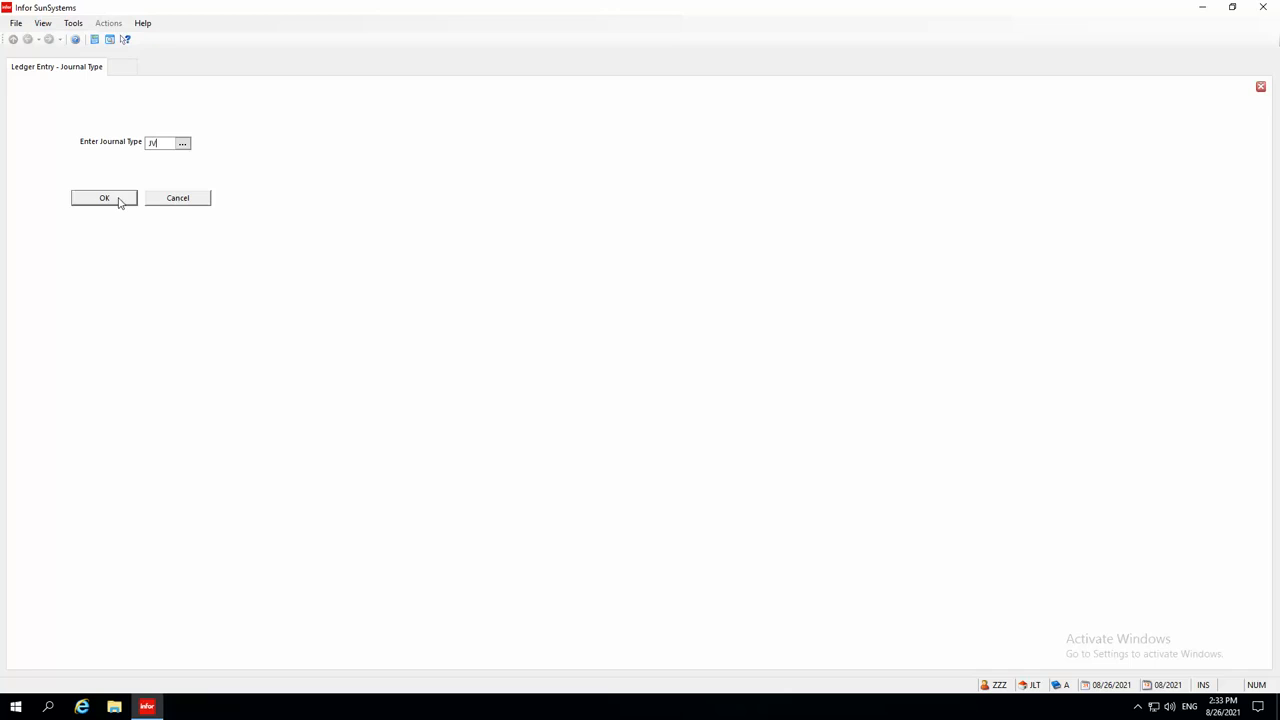
click(113, 202)
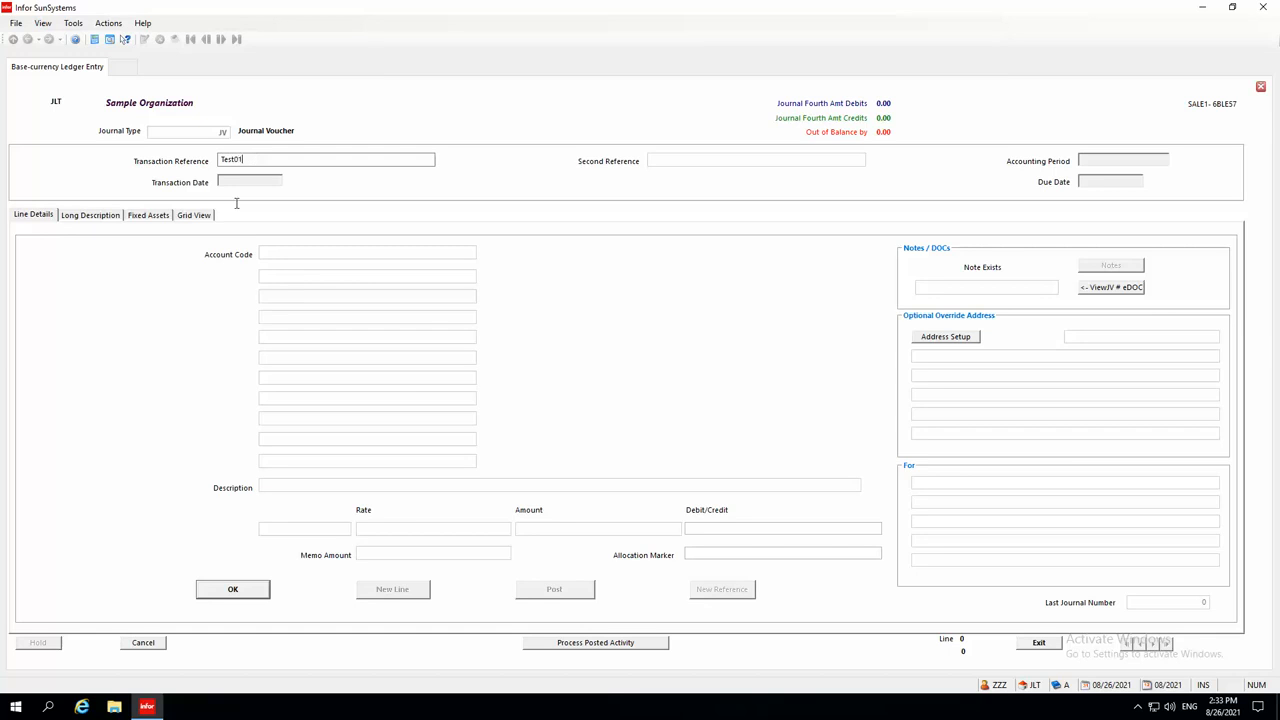
click(239, 590)
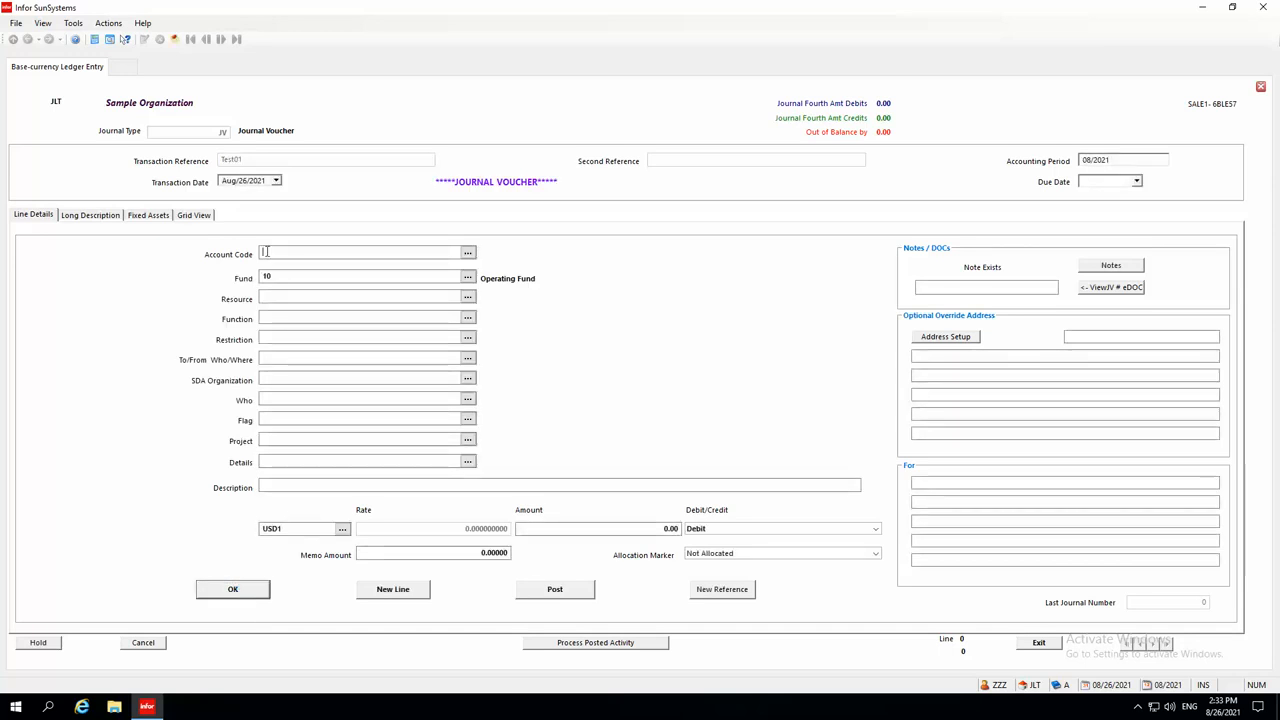
Switch to the Excel workbook and review the debit line for Furnishing and Equipment
mouse_move(840, 5)
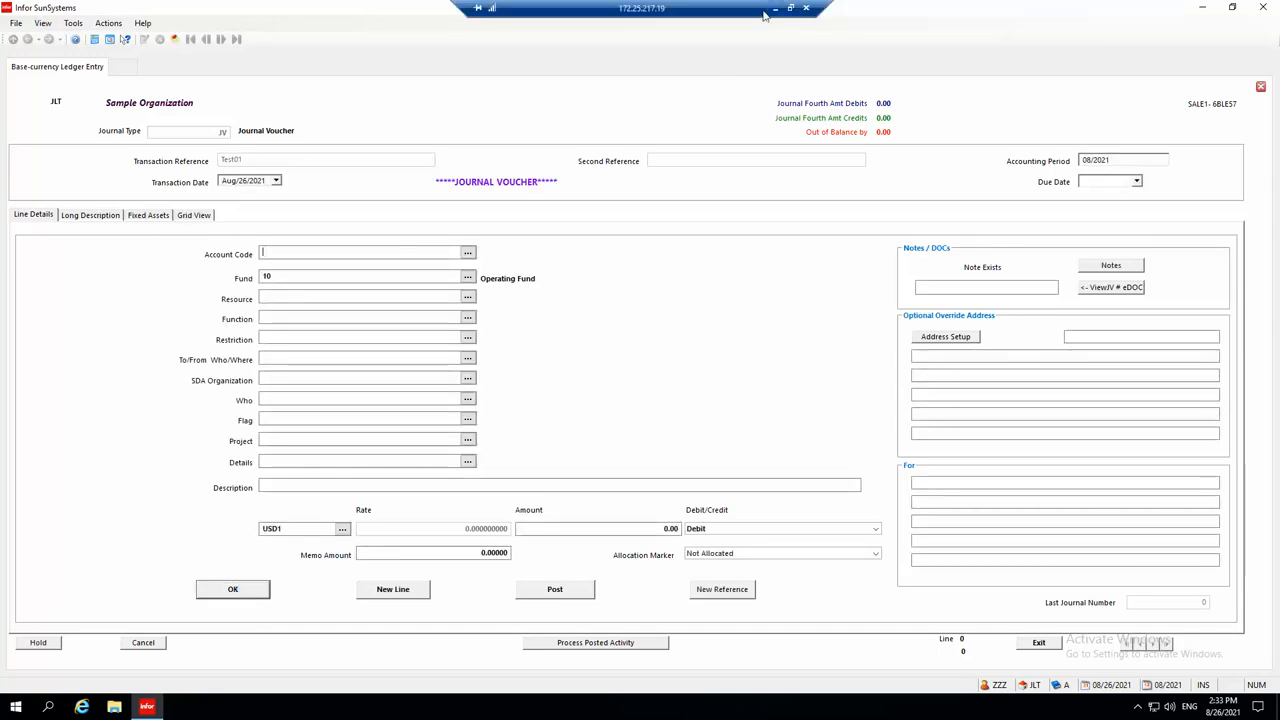
click(780, 12)
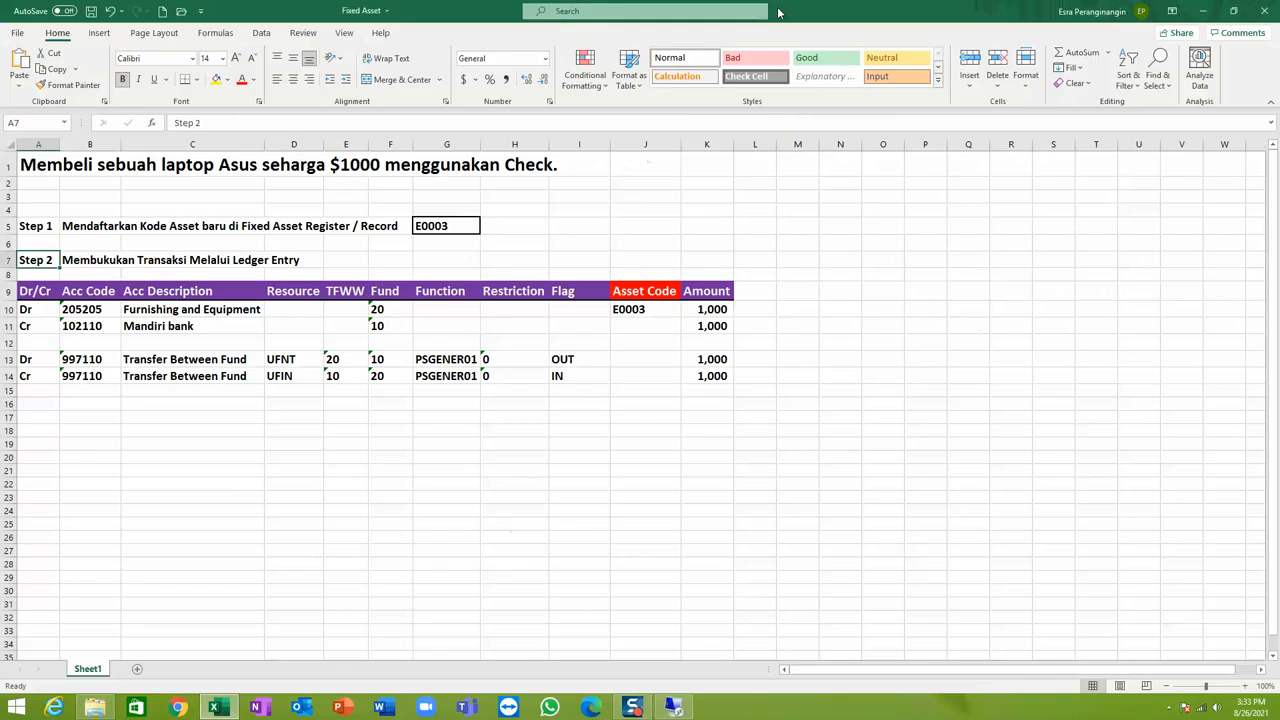
click(88, 311)
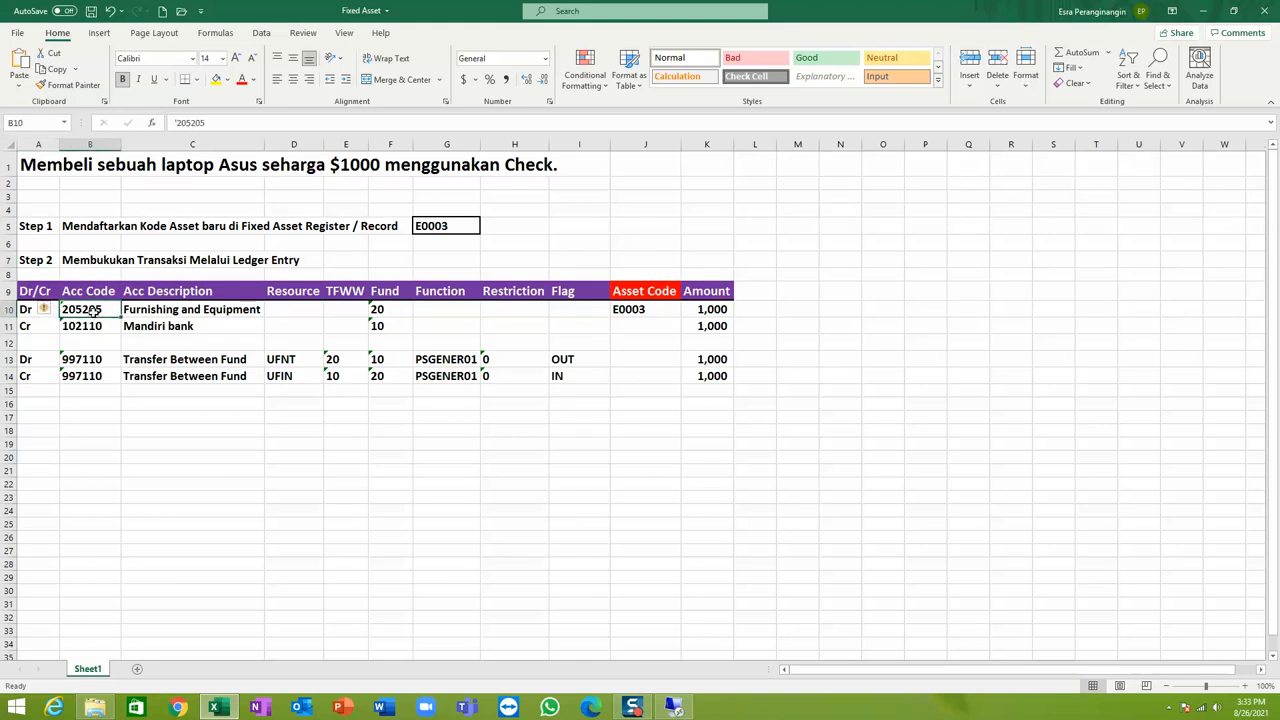
click(30, 309)
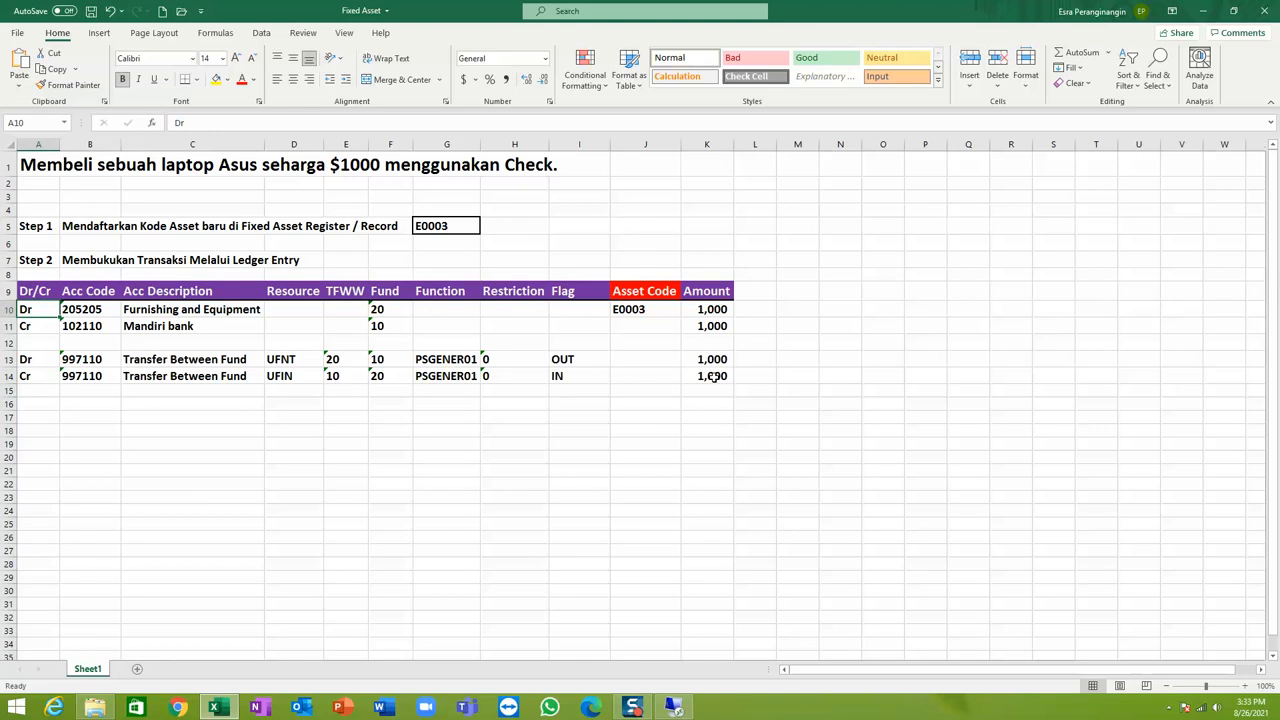
Fill the Mandiri bank account code and description cells with yellow
click(88, 326)
drag(88, 326, 155, 326)
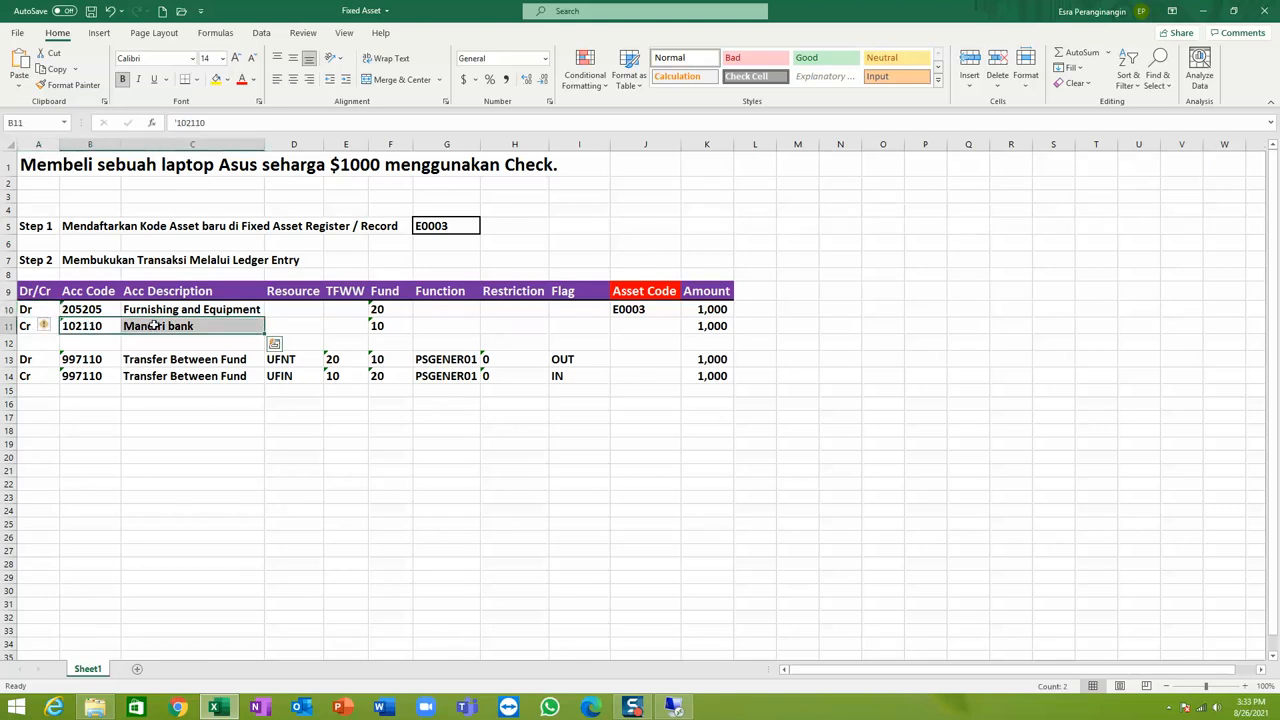
click(215, 79)
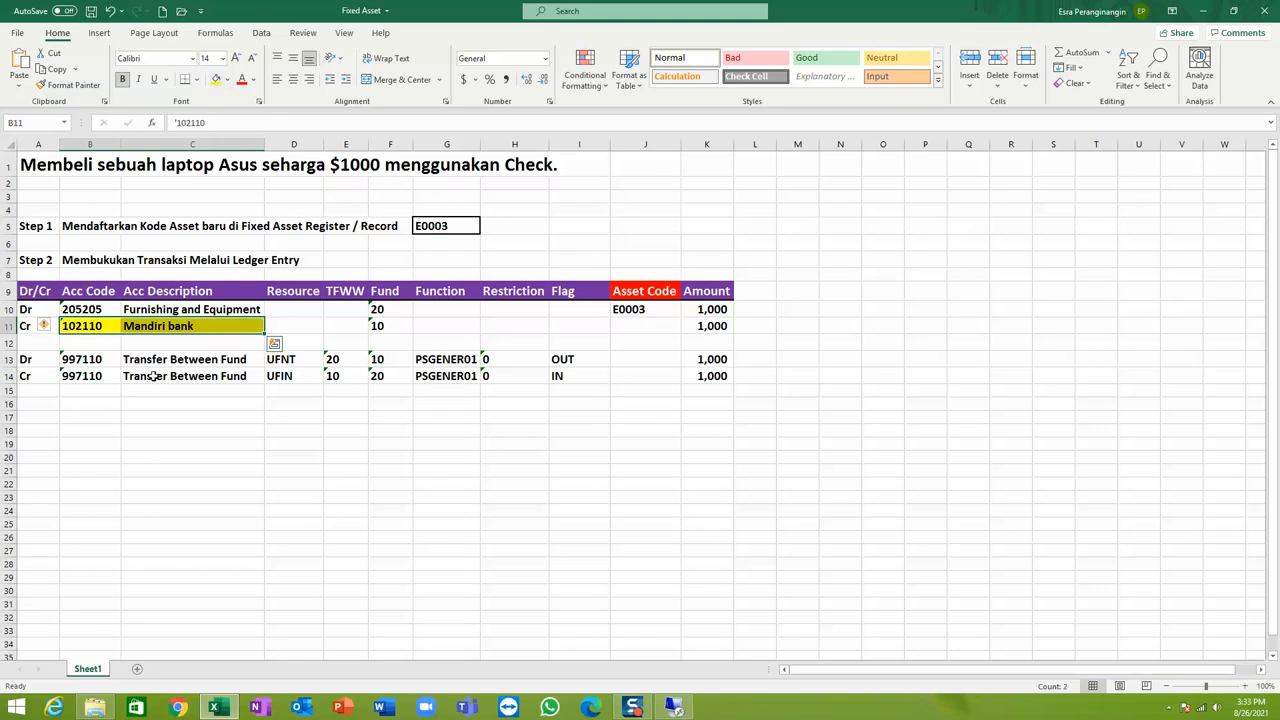
Compare the account codes and descriptions of the Mandiri bank and Furnishing and Equipment lines
click(93, 326)
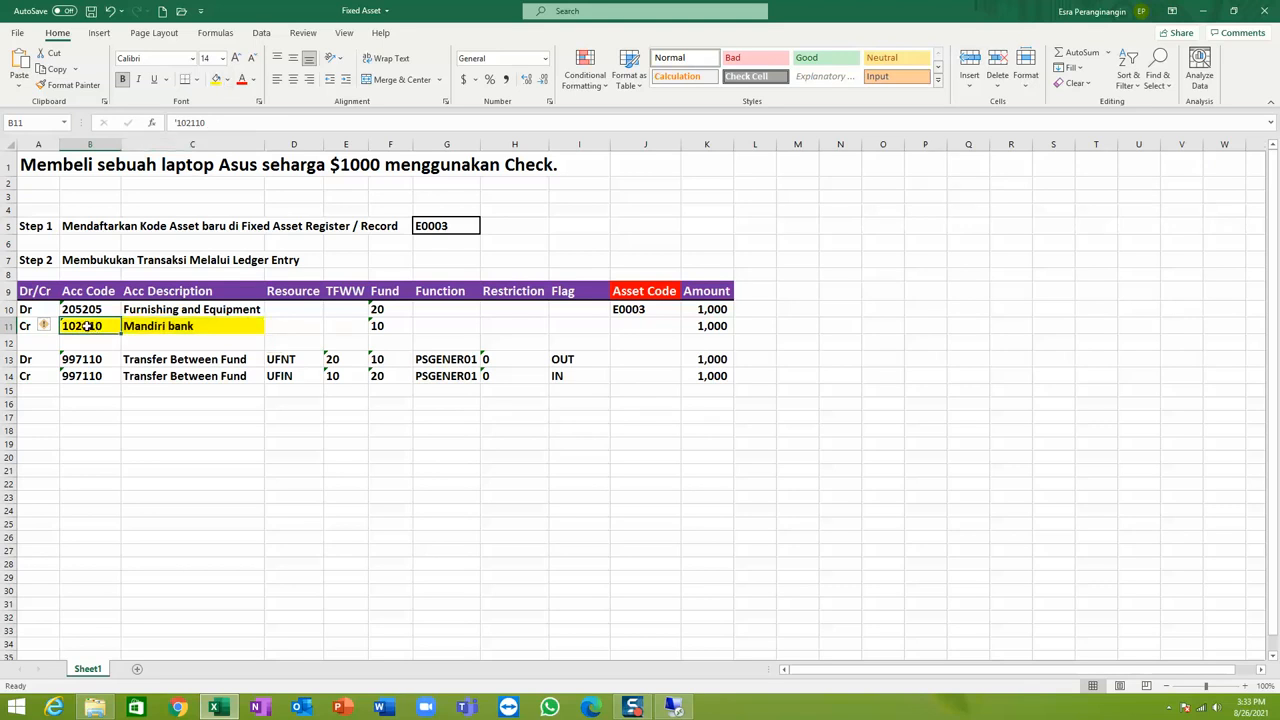
mouse_move(167, 327)
mouse_down()
mouse_move(89, 325)
mouse_move(161, 325)
mouse_up()
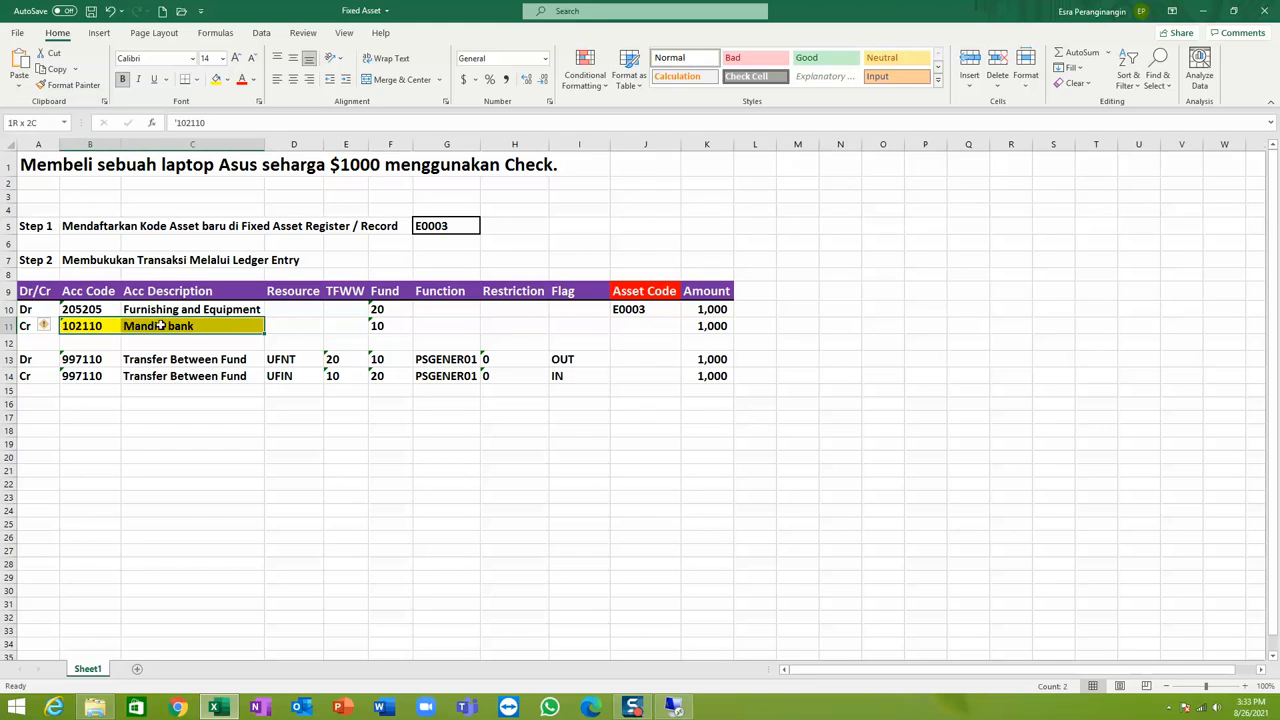
click(87, 327)
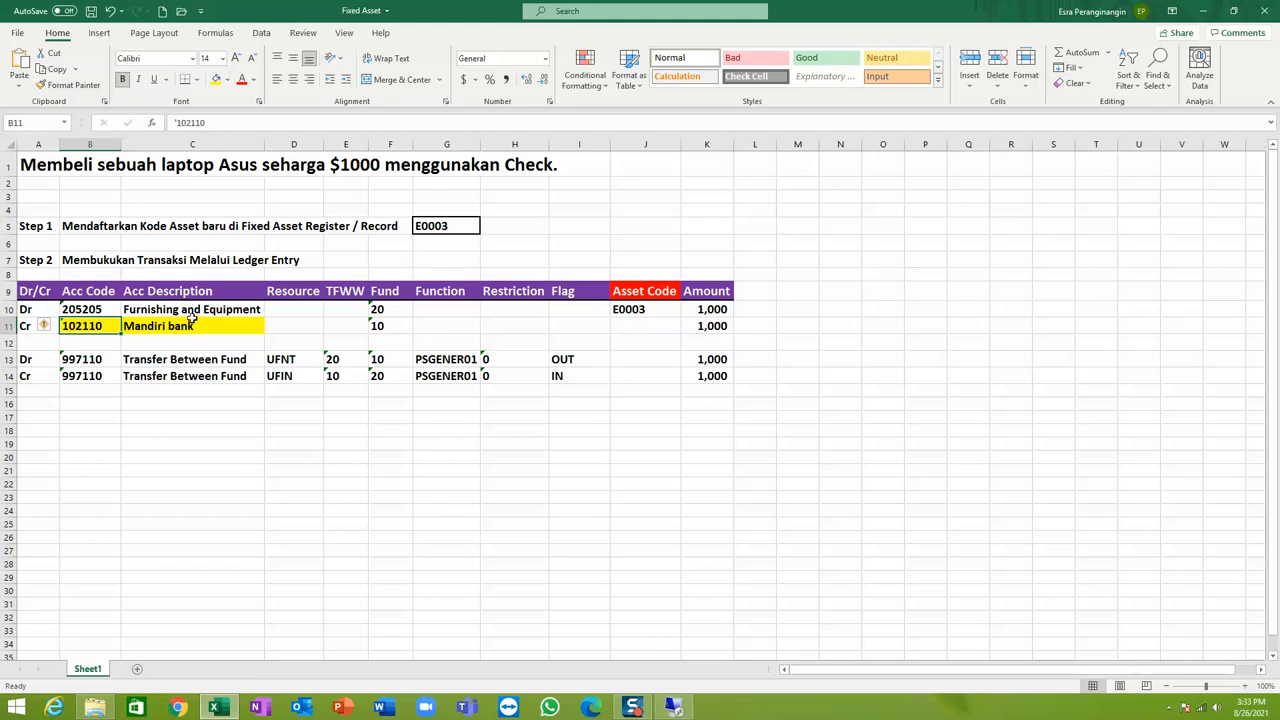
click(92, 310)
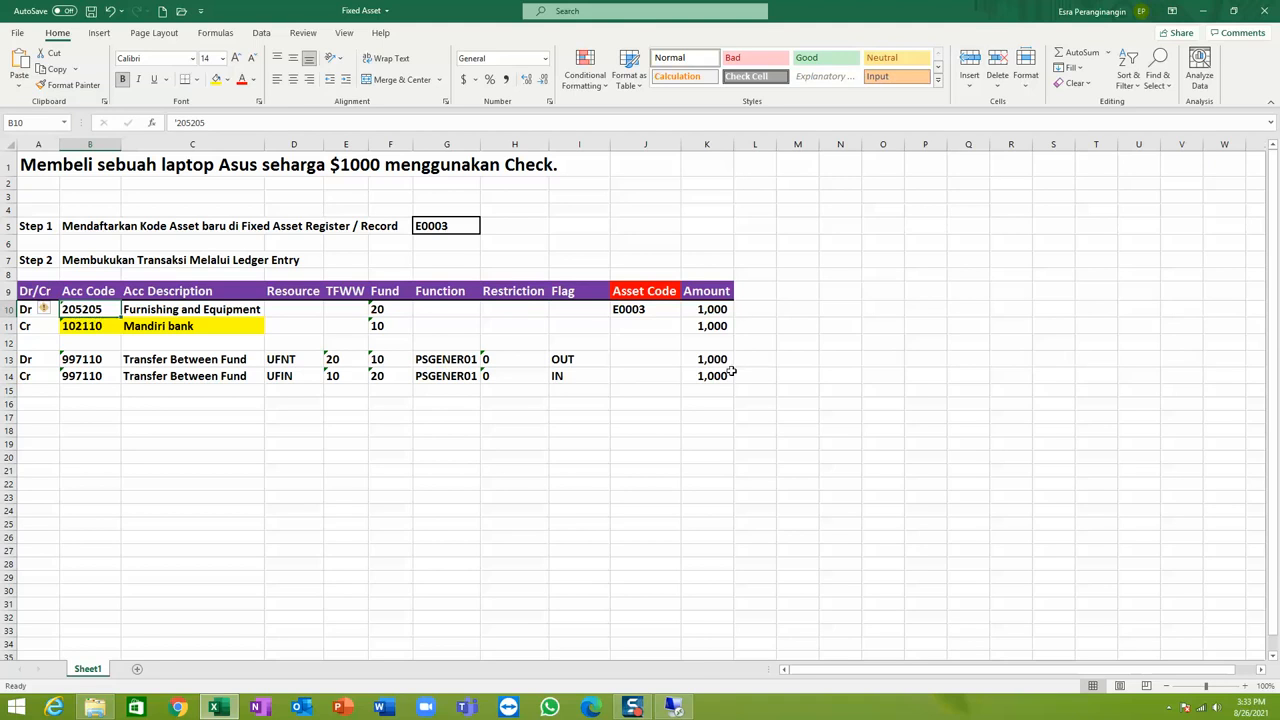
Return to SunSystems and set the journal line's account code to 205205 and its fund to 20
click(688, 707)
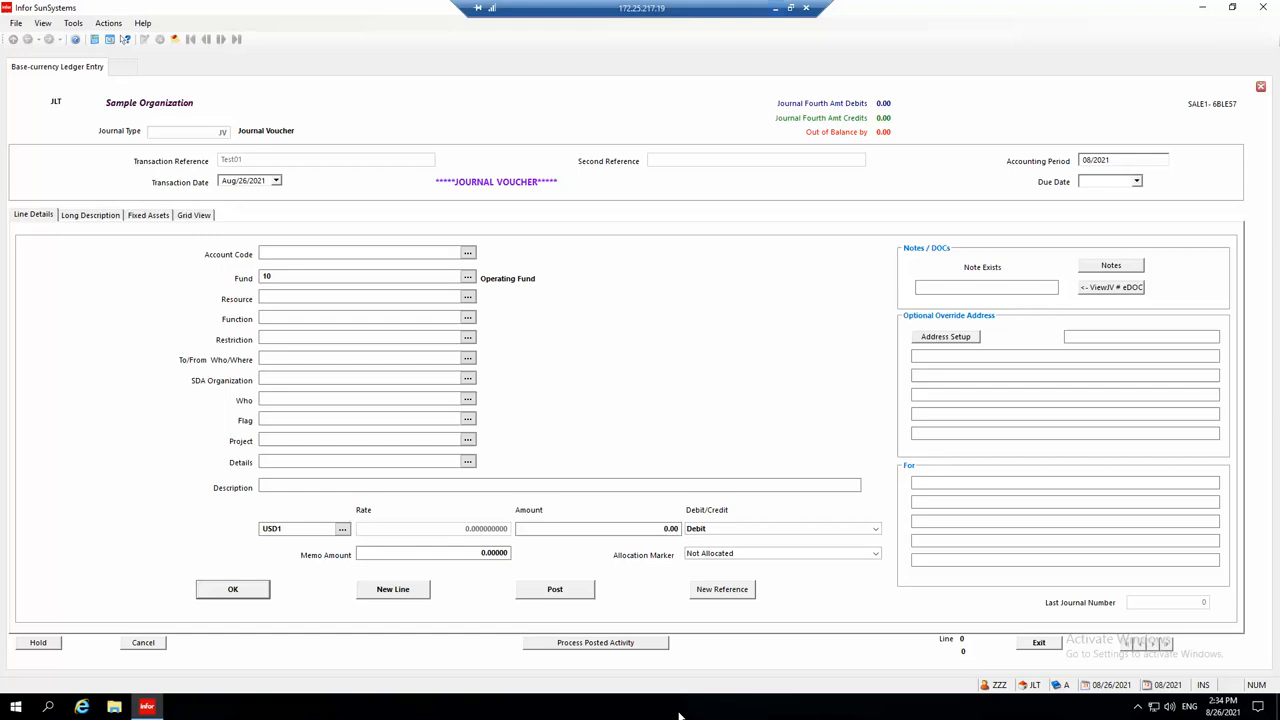
click(294, 252)
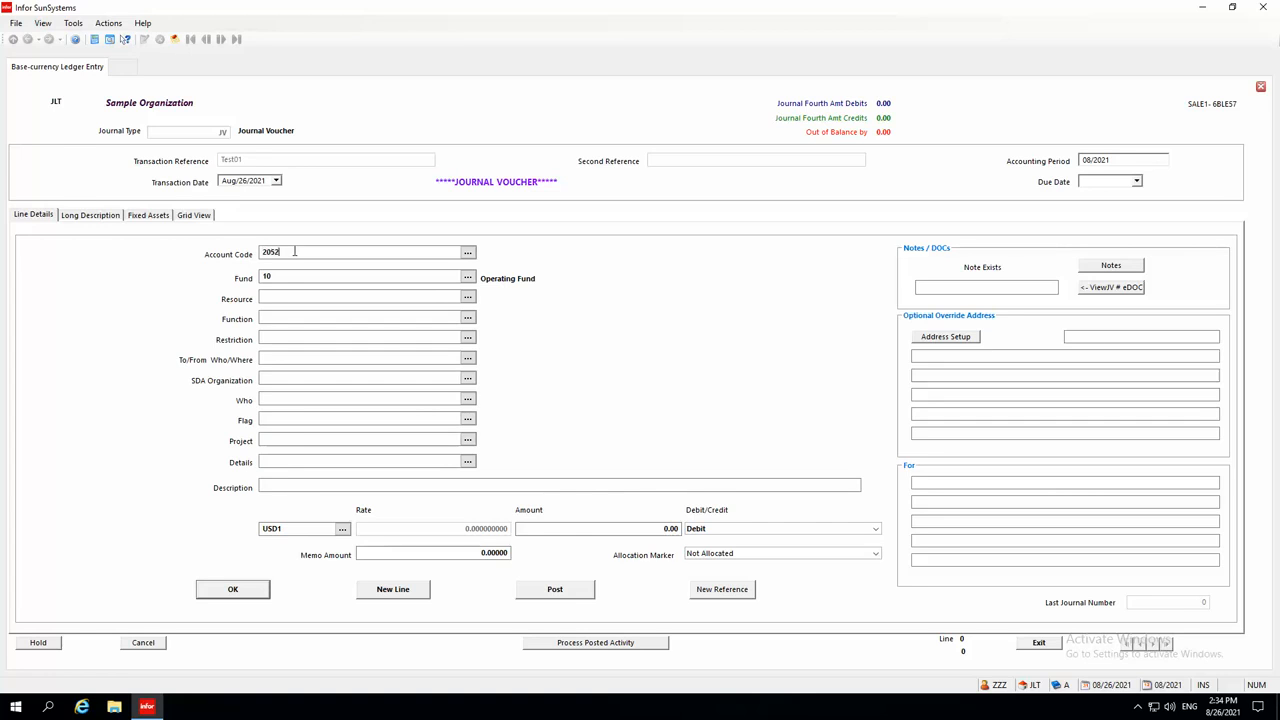
click(294, 276)
text(20)
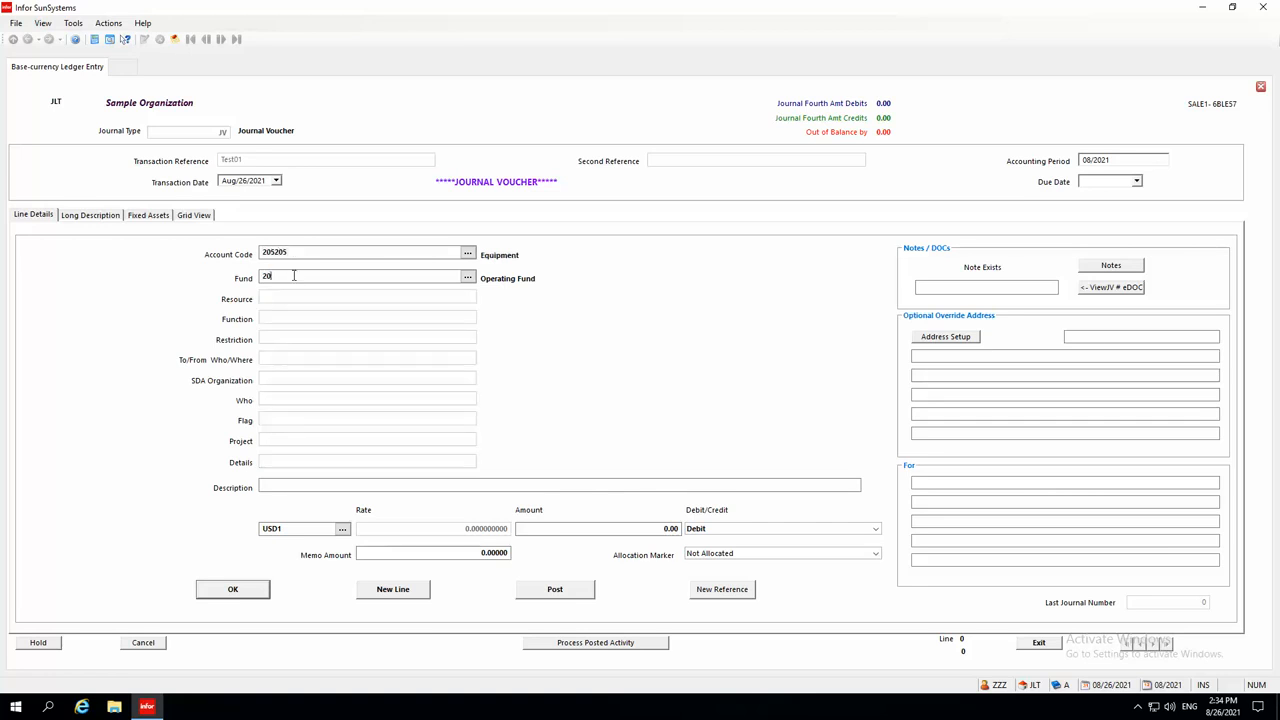
Describe the journal line as 1 Buah Laptop Asus and enter a debit amount of 1000
click(305, 485)
text(1 Buah Laptop Asus)
click(591, 522)
text(1000)
key(Tab)
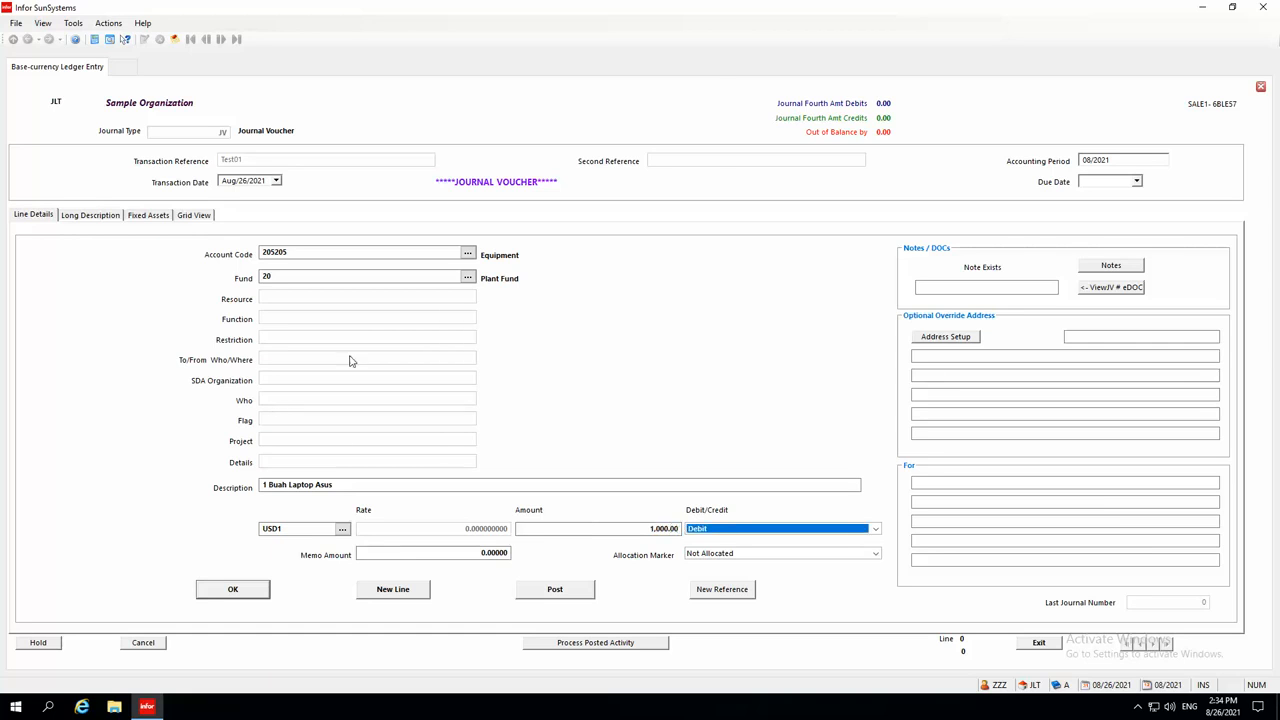
Check the equipment line's asset code in the Excel workbook and assign fixed asset E0003 to the journal line in SunSystems
click(781, 10)
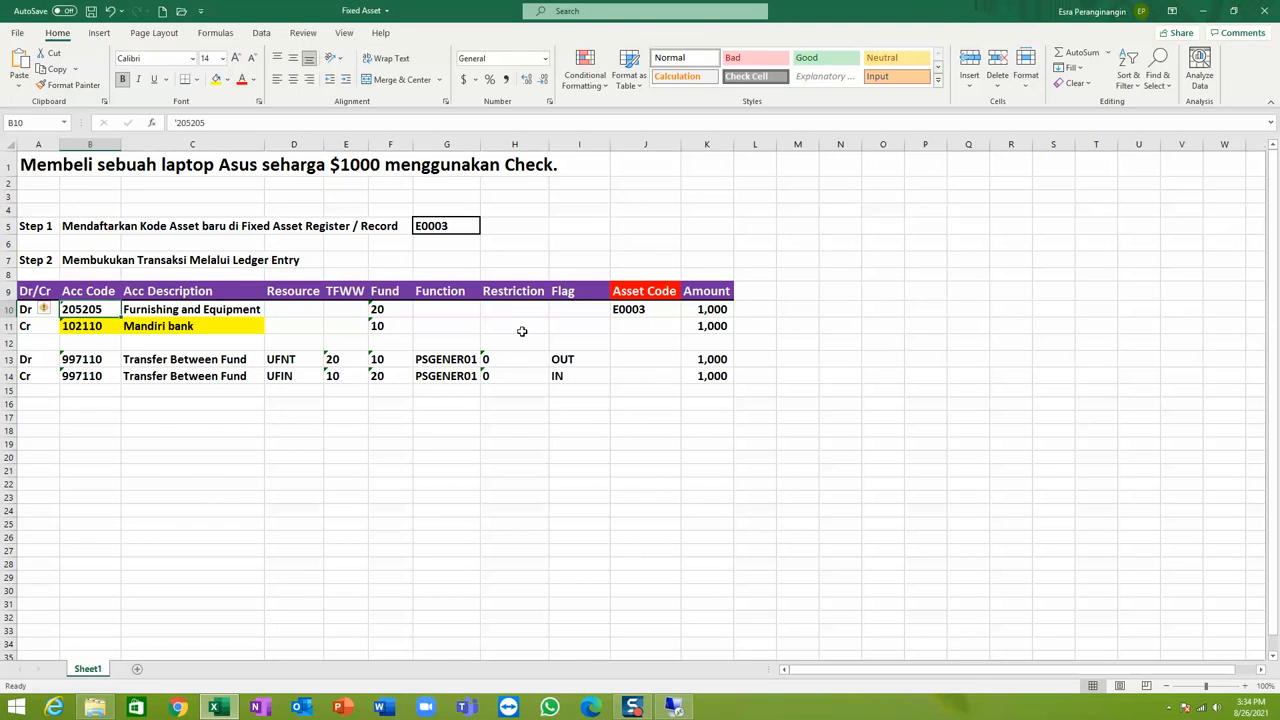
click(662, 313)
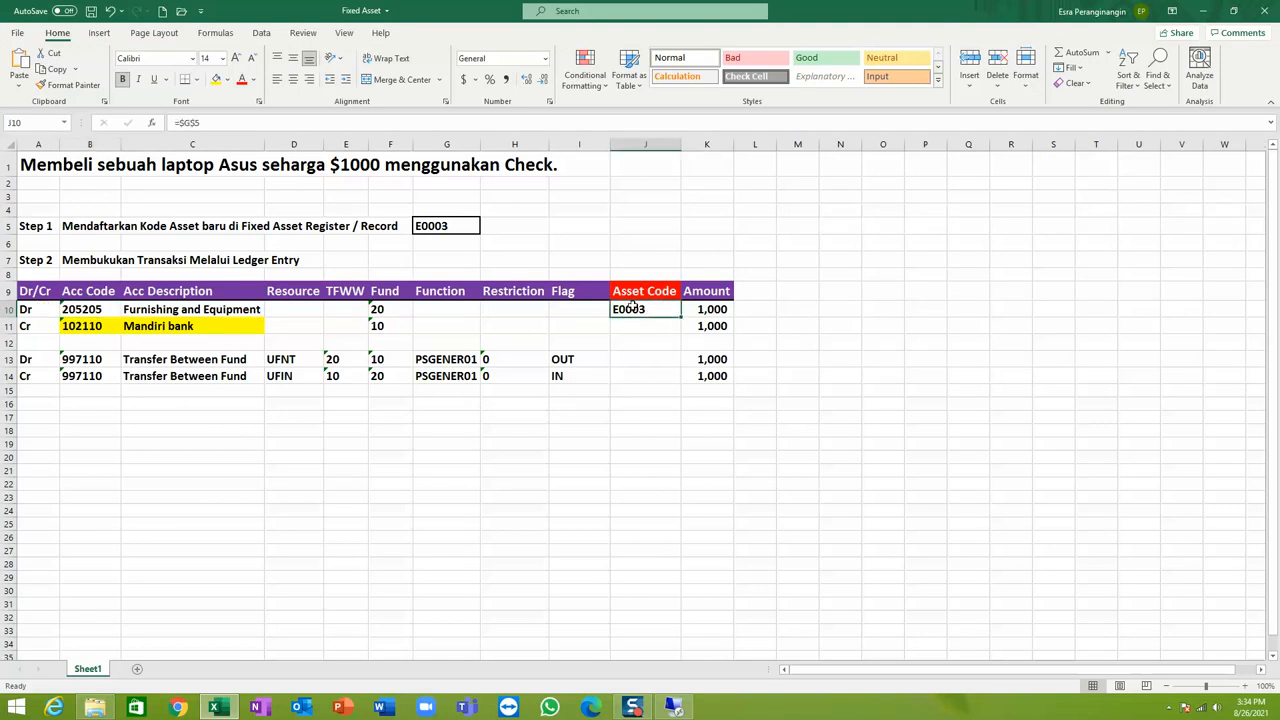
click(673, 708)
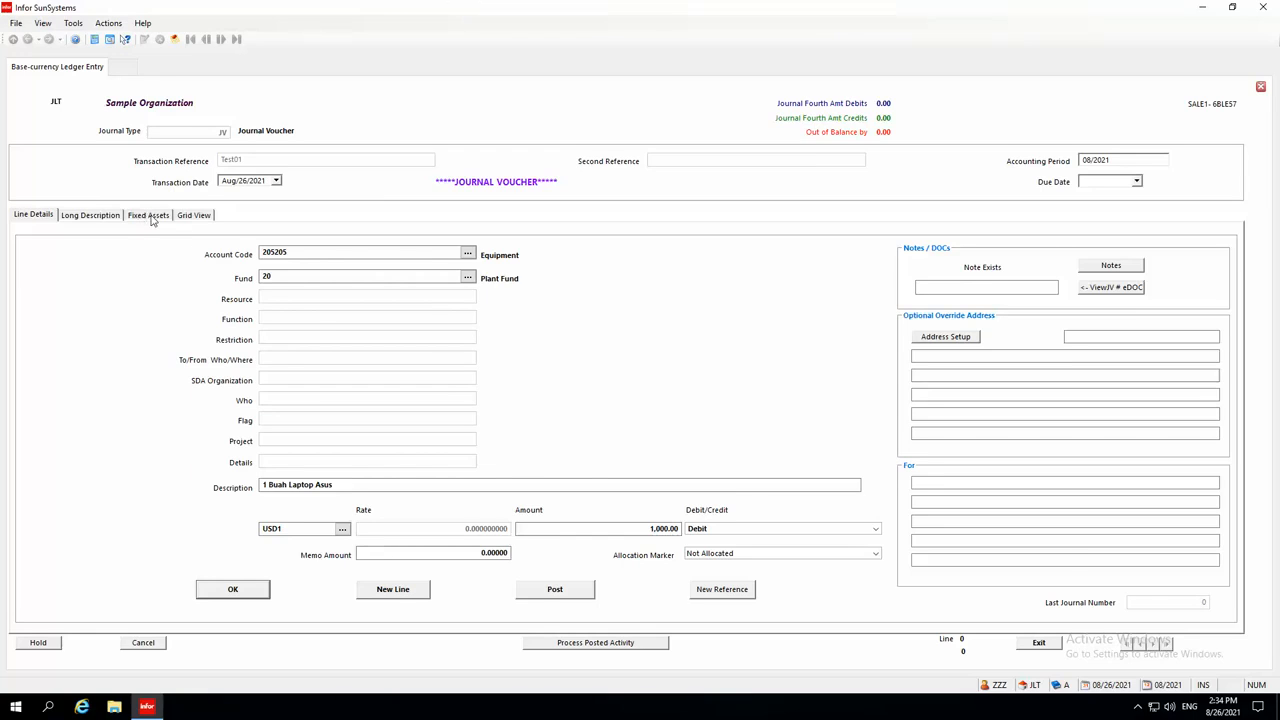
click(147, 216)
click(404, 299)
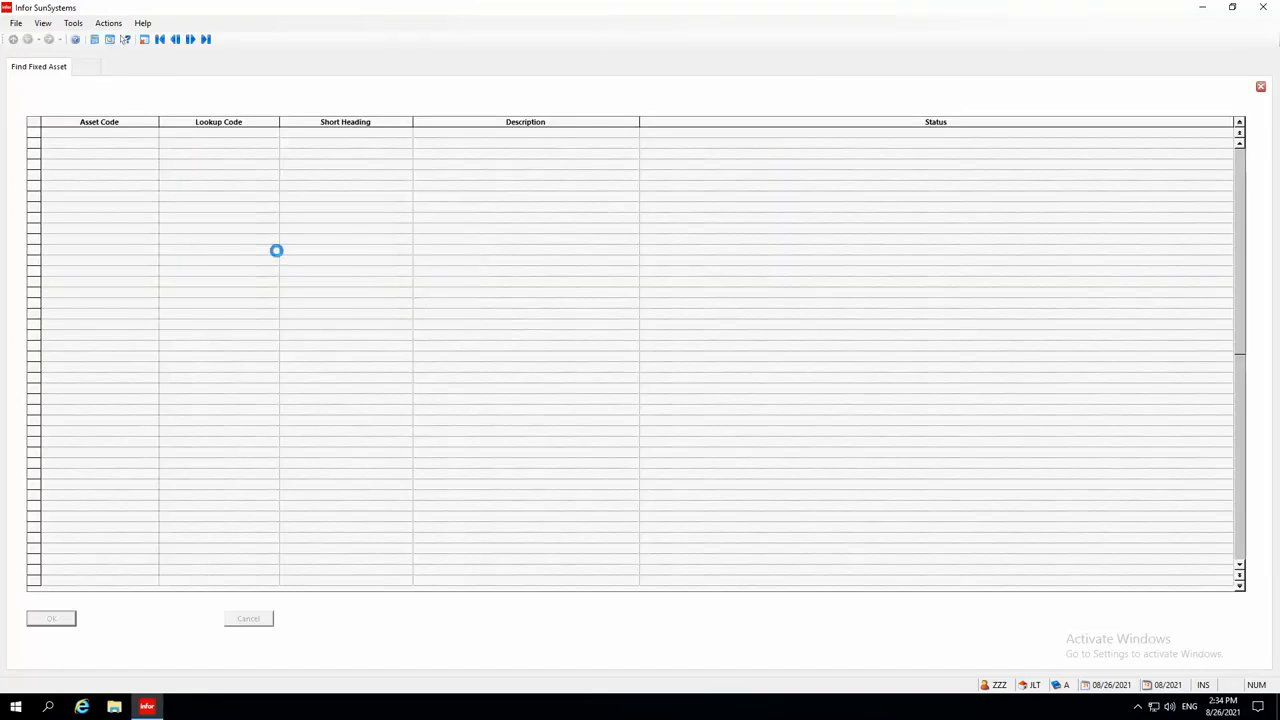
click(72, 155)
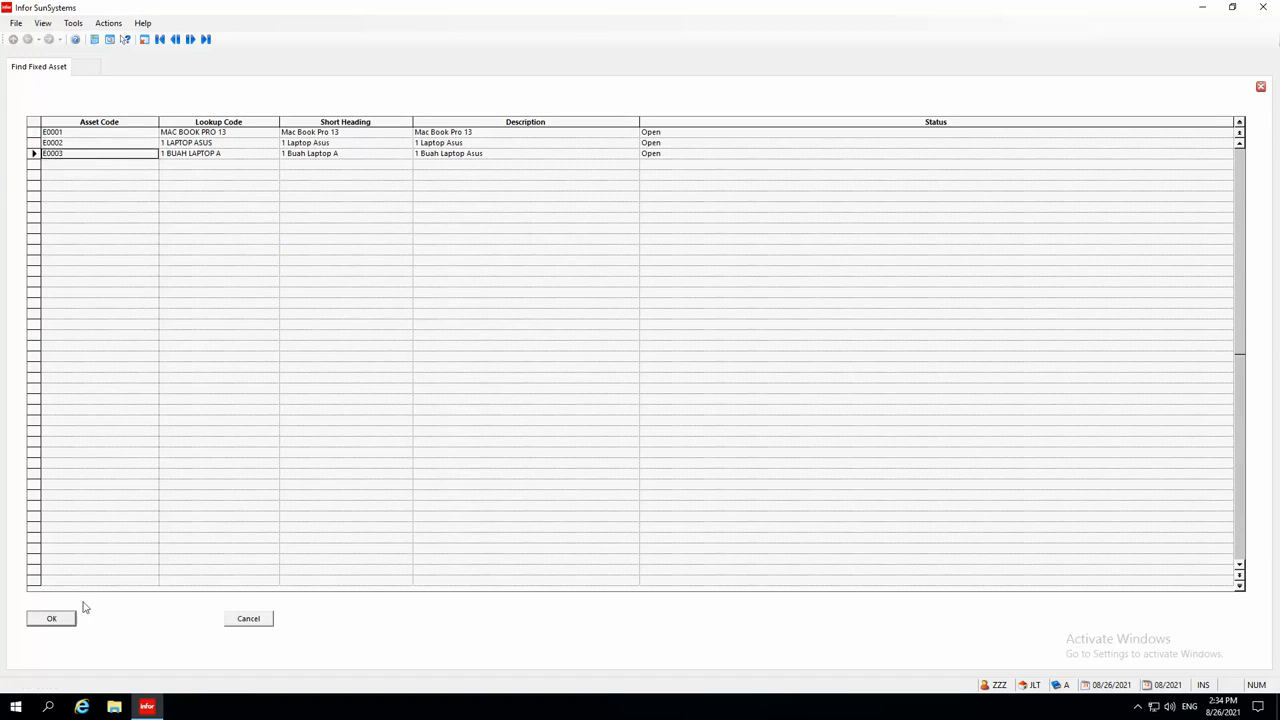
click(51, 620)
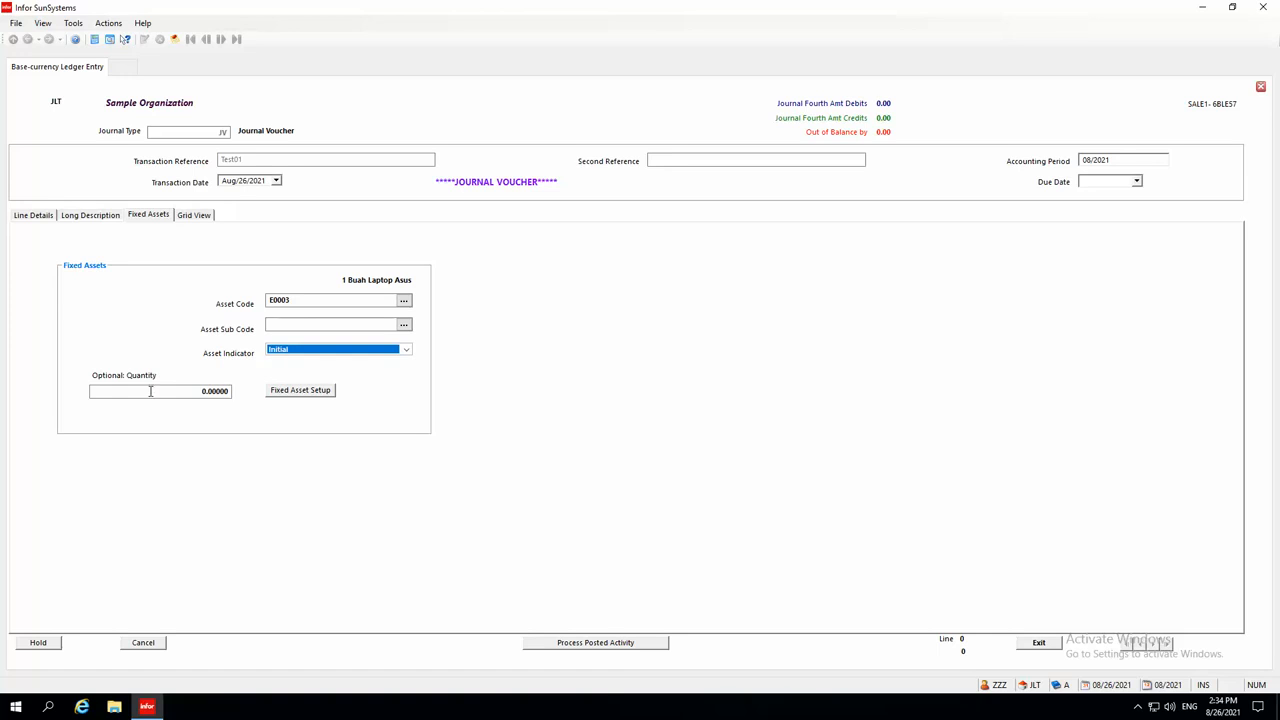
Set the fixed asset quantity to 1, save the equipment line and start a new journal line
click(226, 393)
drag(226, 398, 244, 398)
text(1)
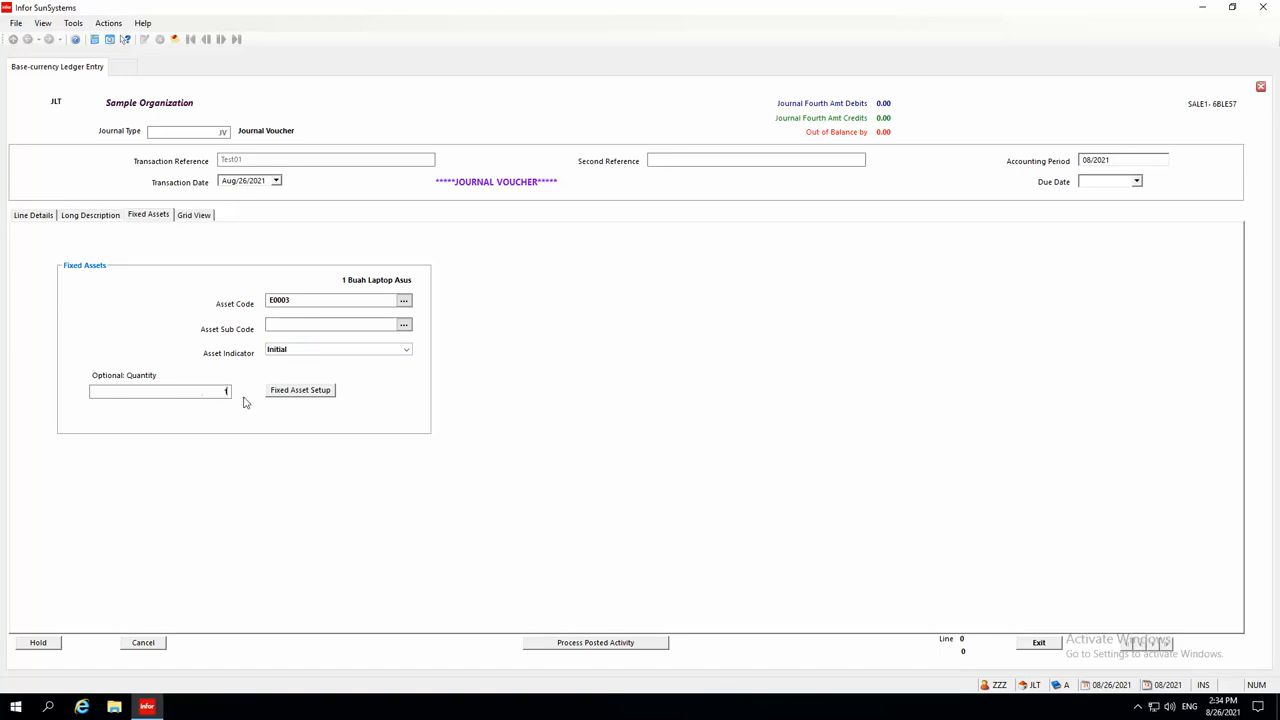
key(Tab)
click(33, 215)
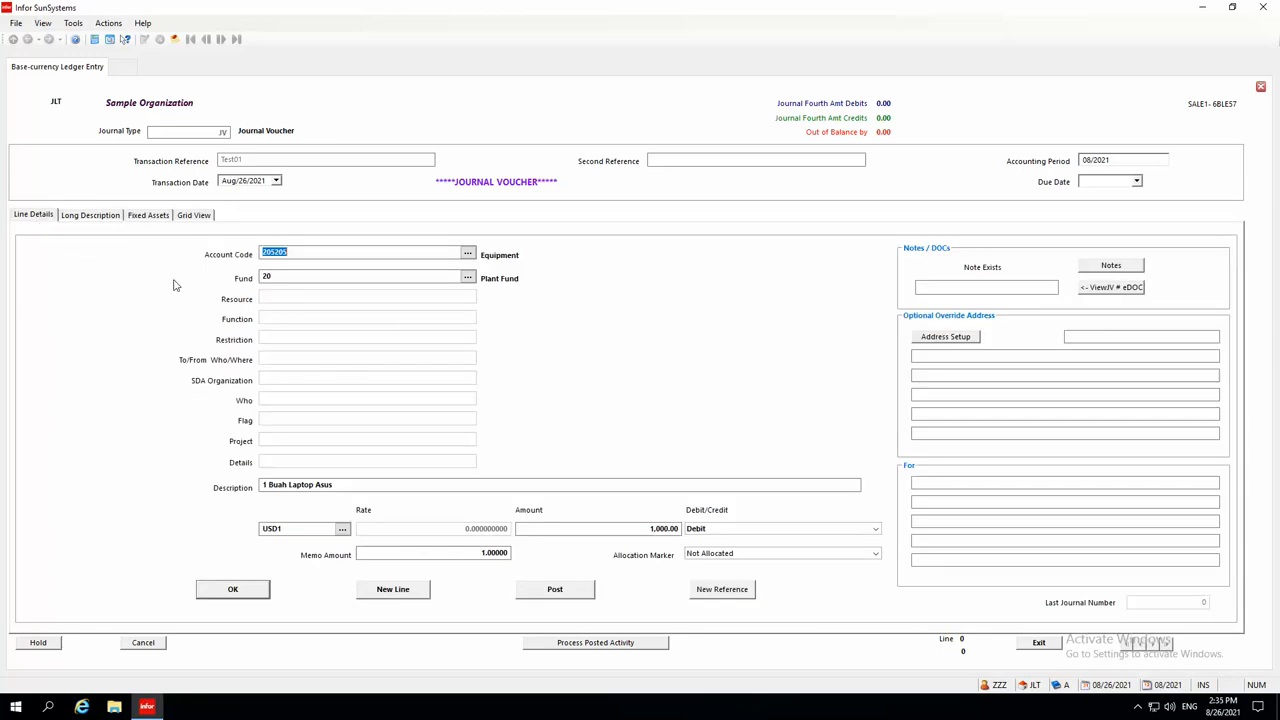
click(393, 590)
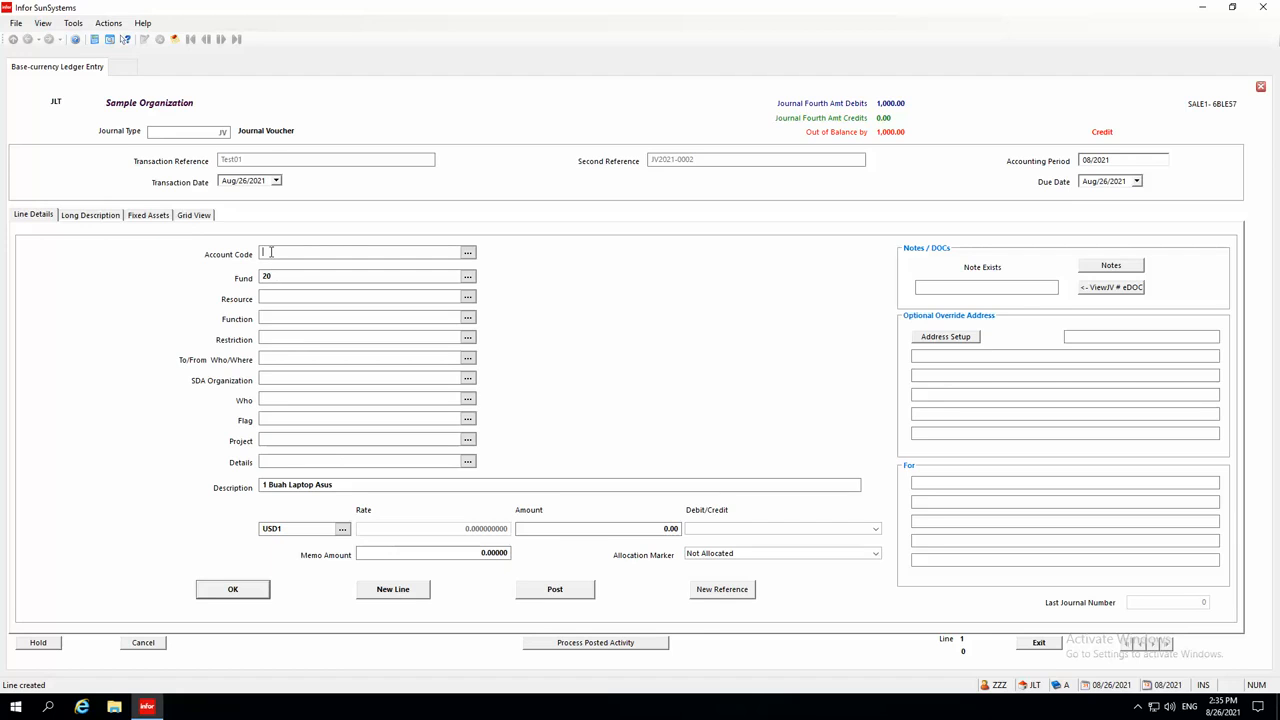
Set the new line's account code to 102110 for the Mandiri bank and its fund to 10
text(101110)
key(Tab)
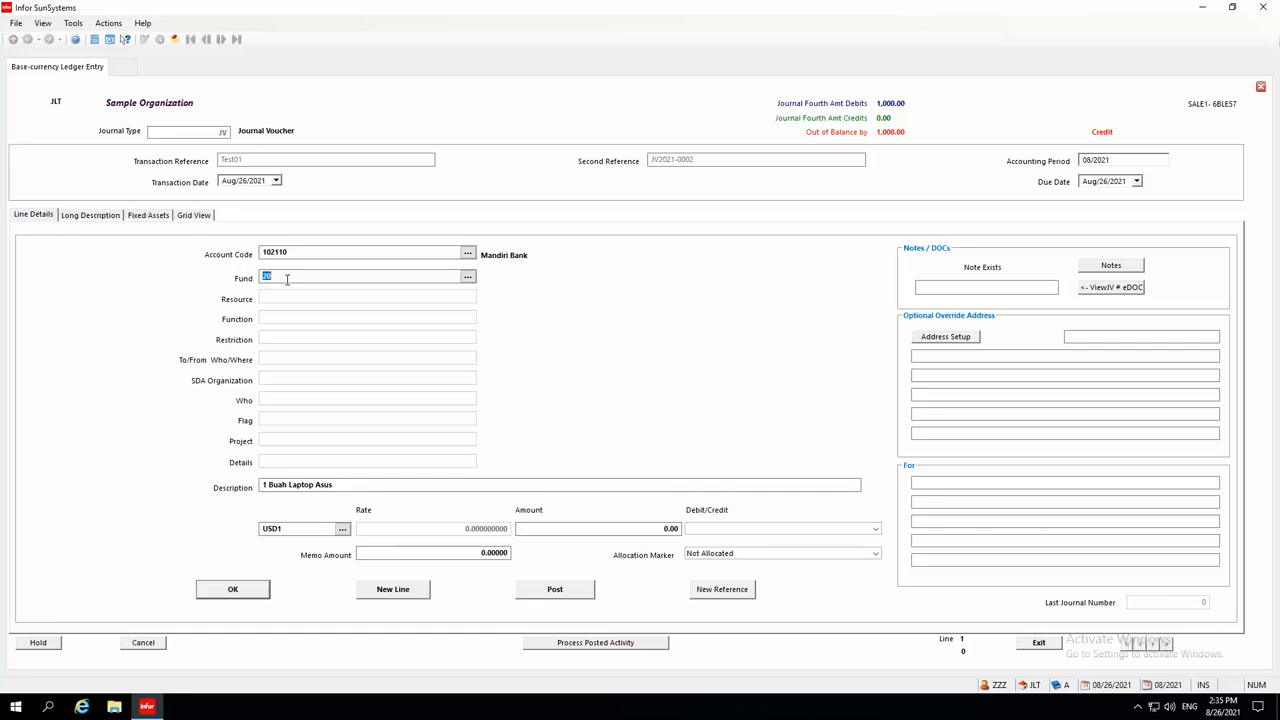
text(10)
Enter a credit amount of 1000 on the bank line, save it and start another journal line
click(369, 484)
click(568, 529)
key(F12)
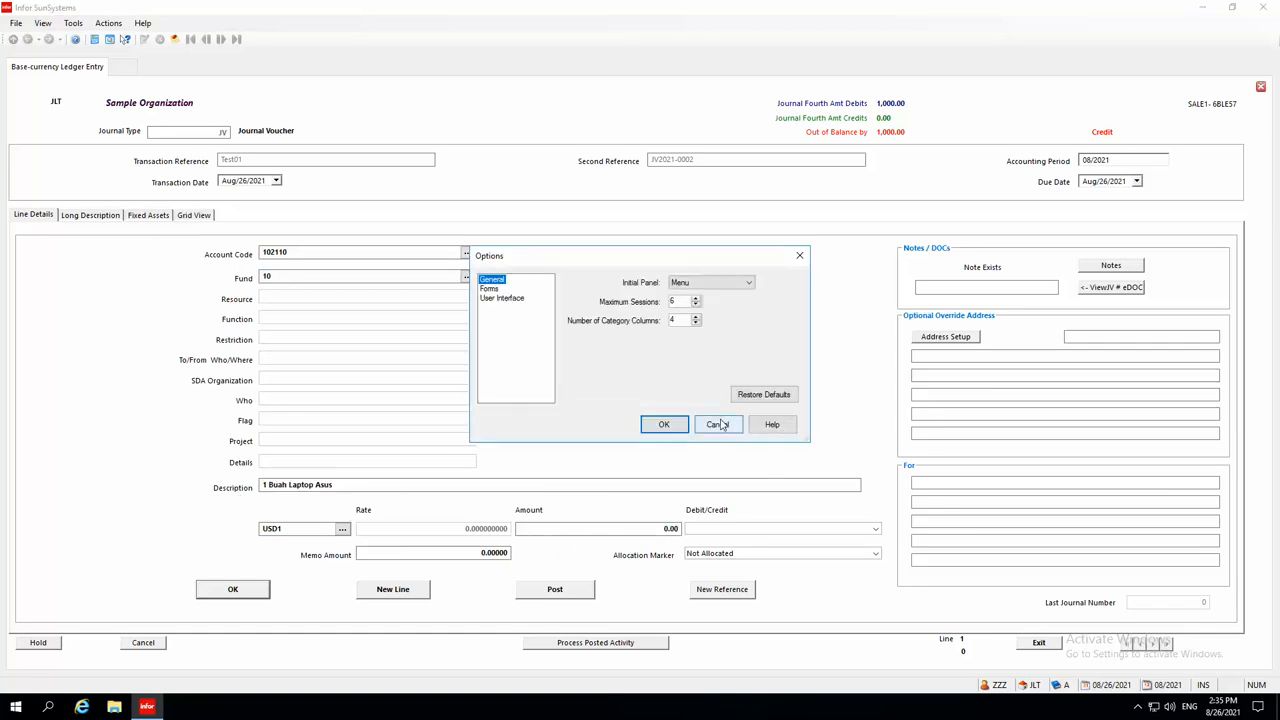
click(718, 424)
text(1000)
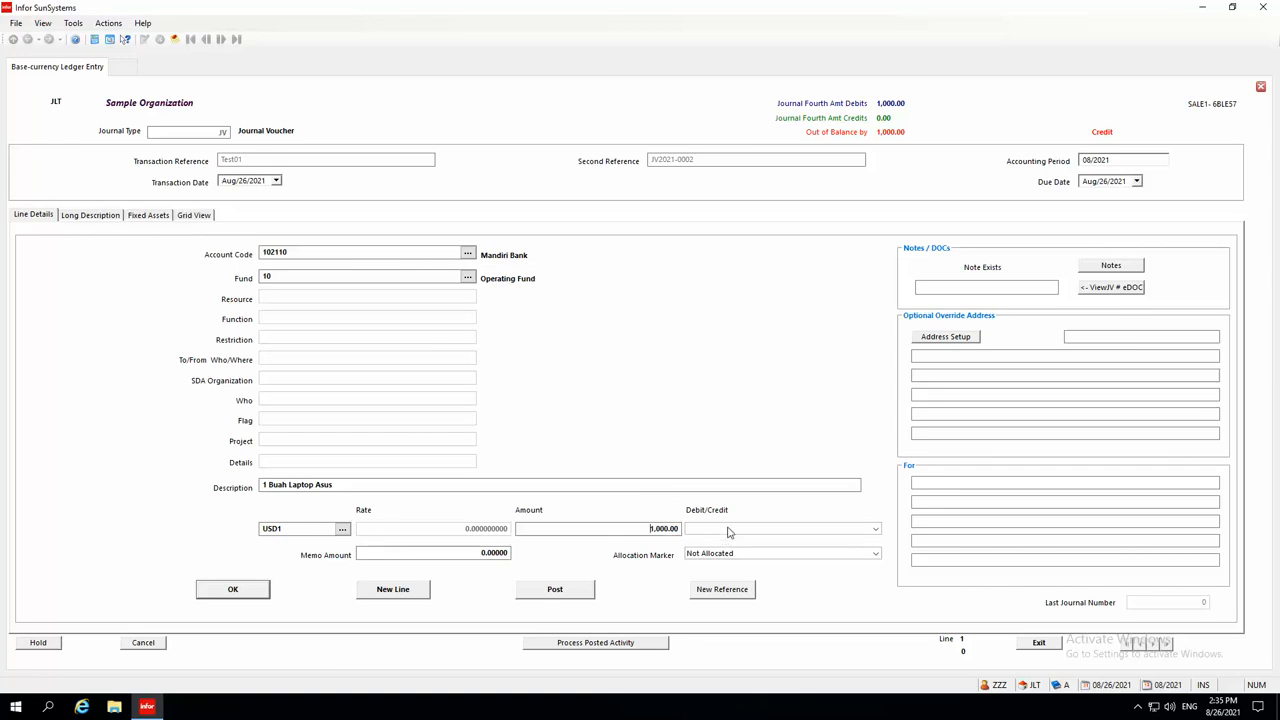
click(727, 527)
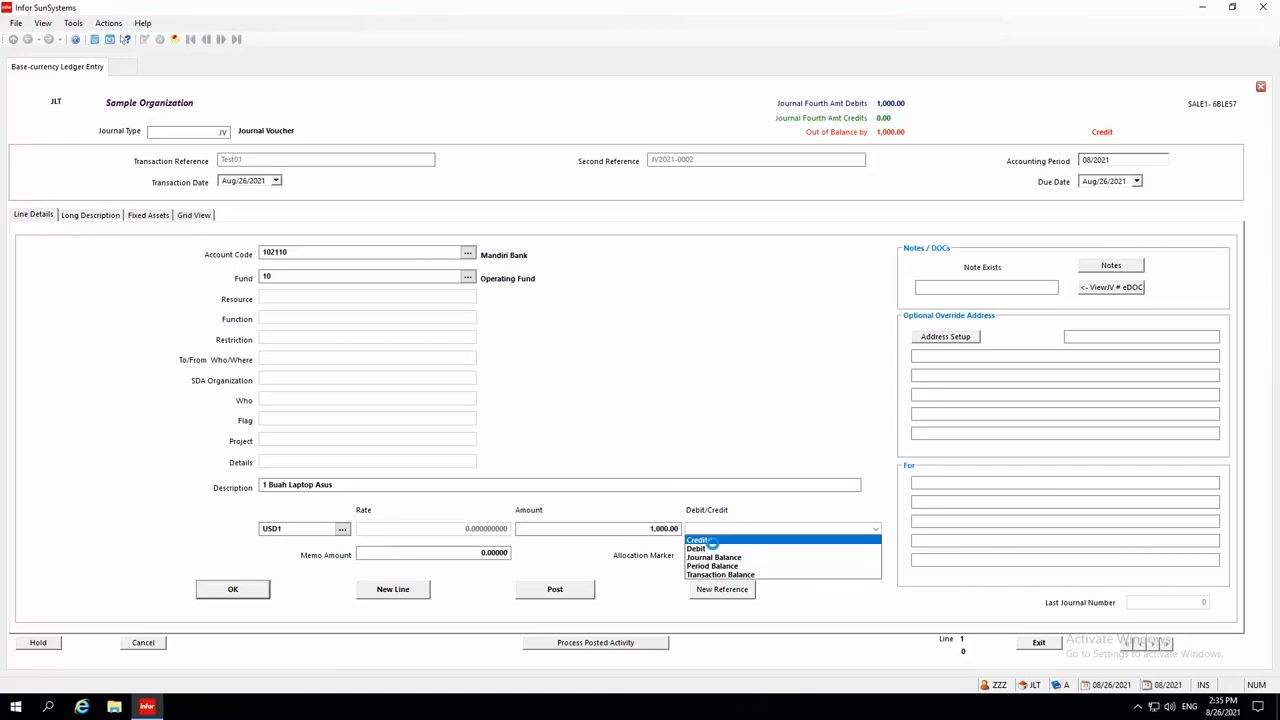
click(713, 542)
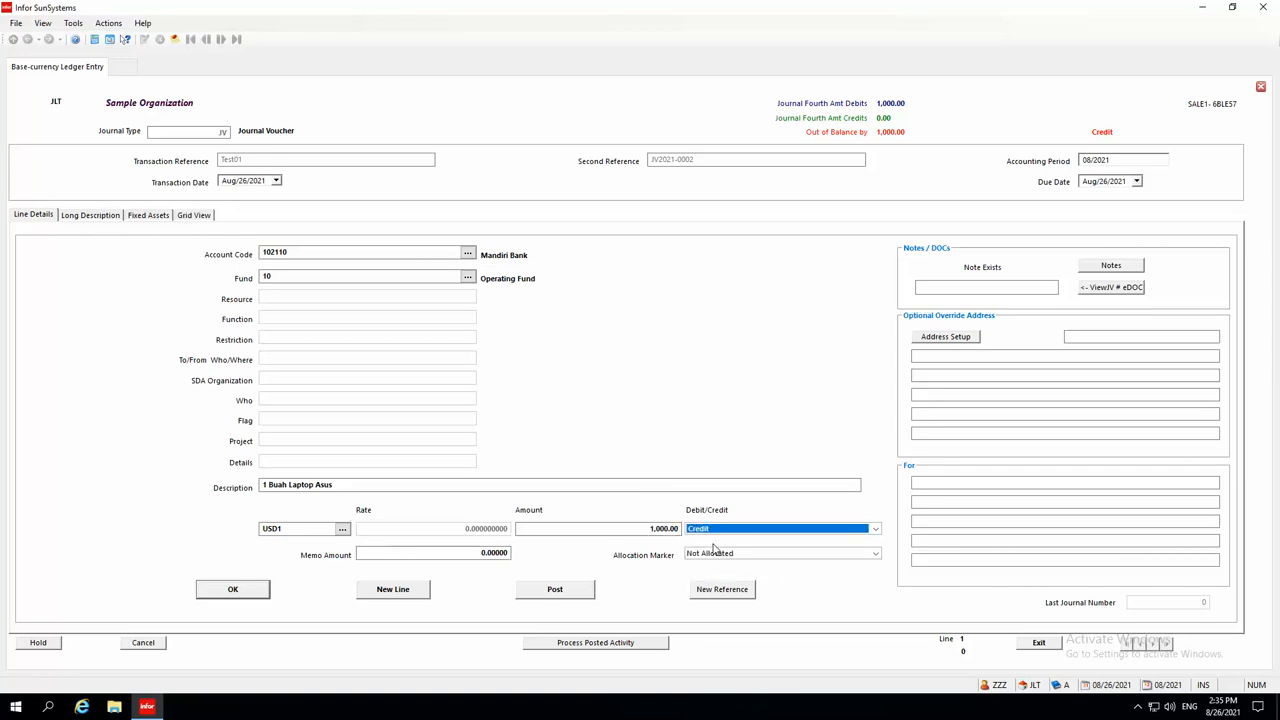
click(395, 591)
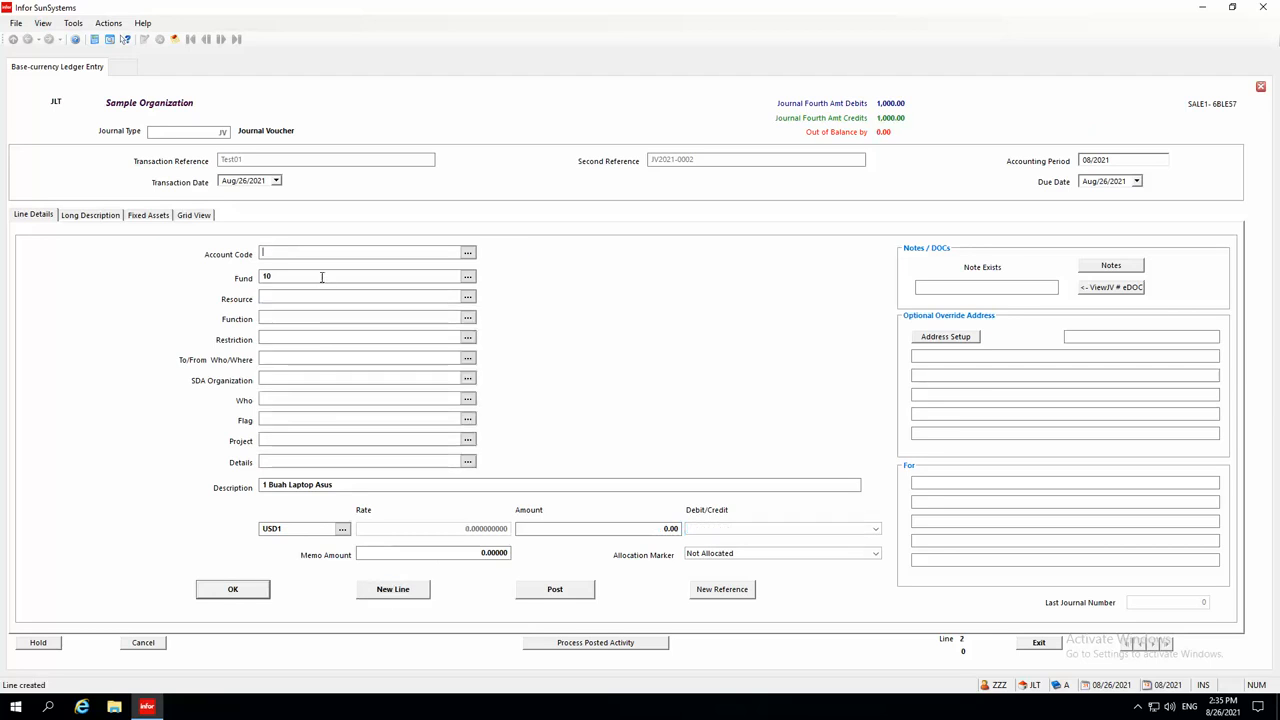
Set the third line's account code to 997110 and its resource to UFNT, keeping fund 10
text(997110)
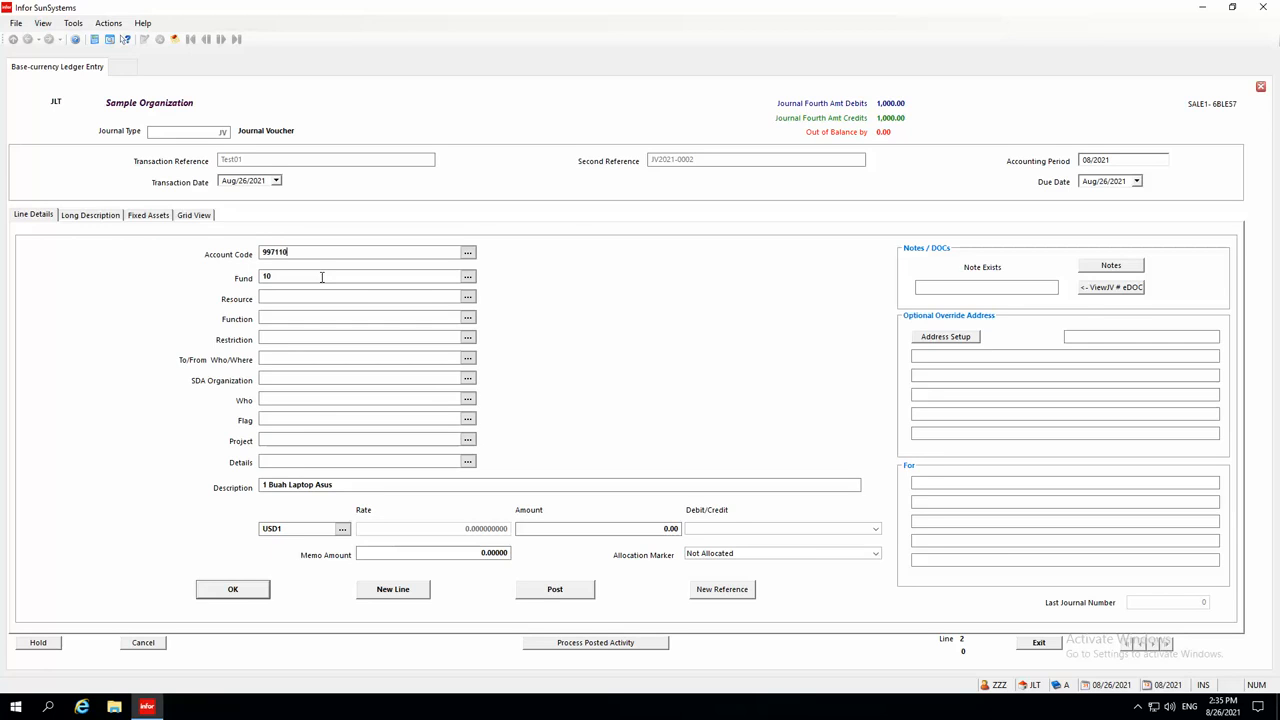
key(Tab)
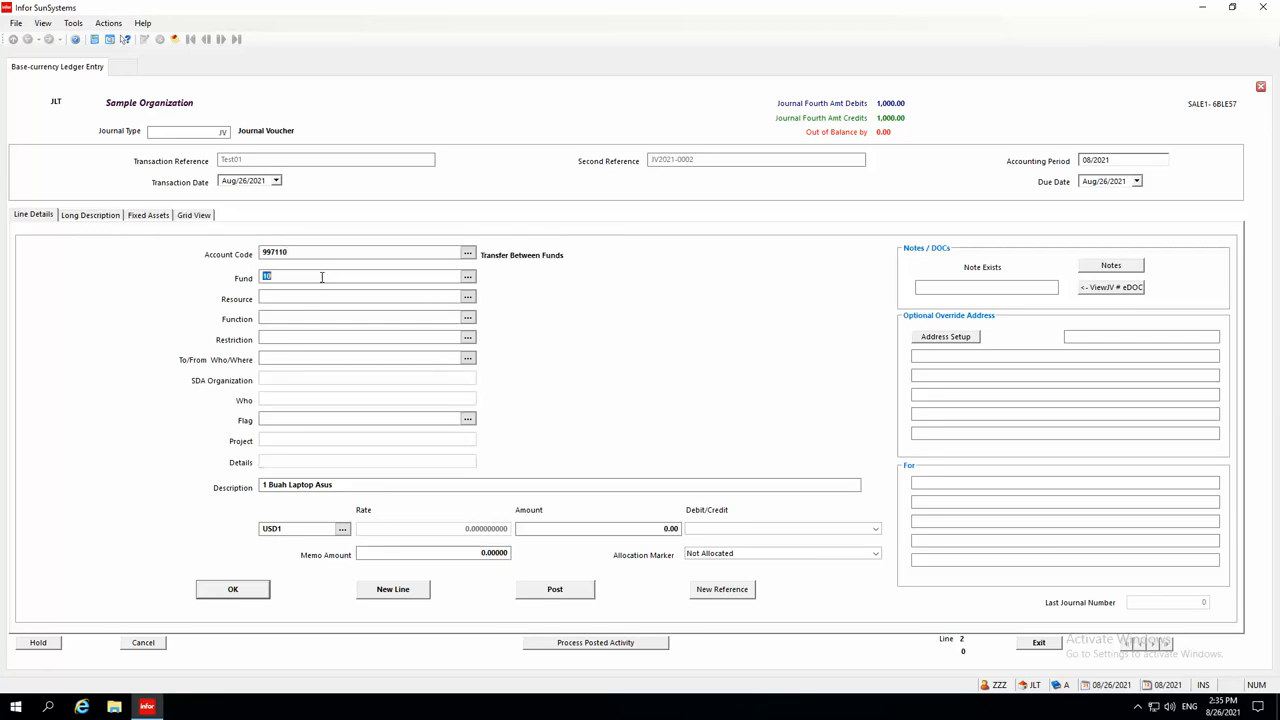
click(304, 300)
text(UFIN)
key(BackSpace)
key(BackSpace)
key(BackSpace)
key(BackSpace)
text(UFNT)
key(Tab)
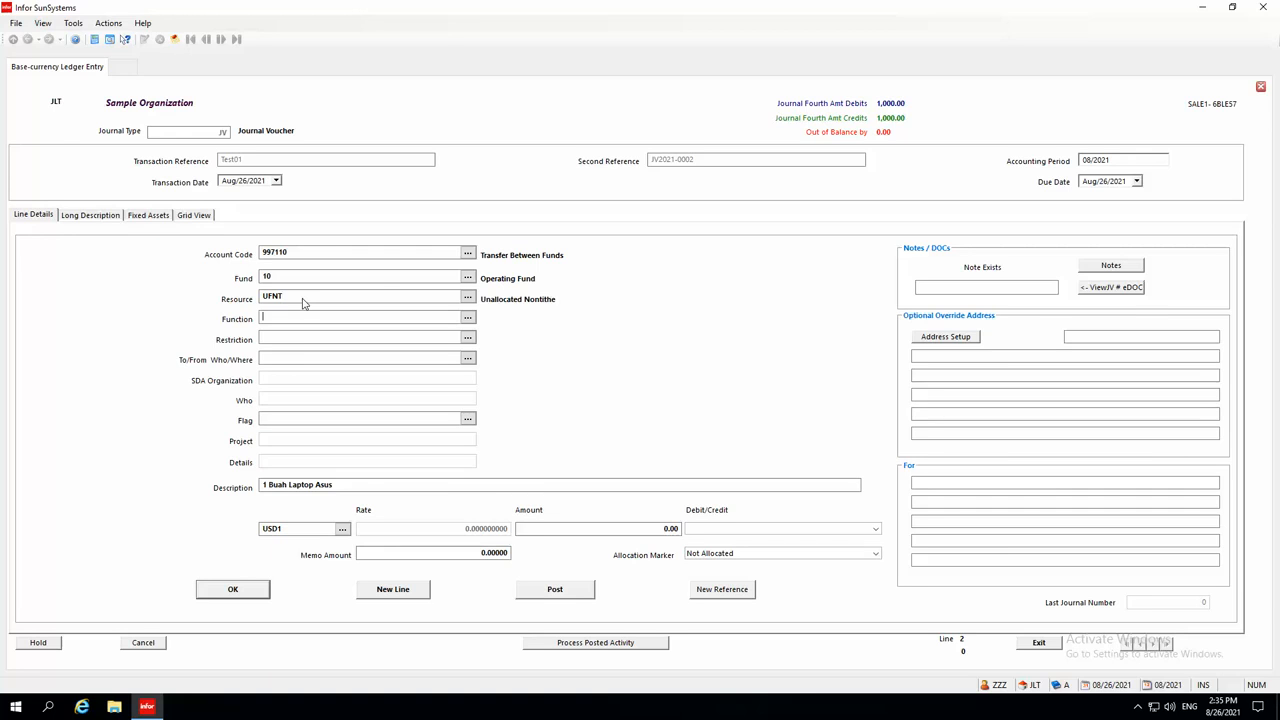
text(PSGENR01)
key(Tab)
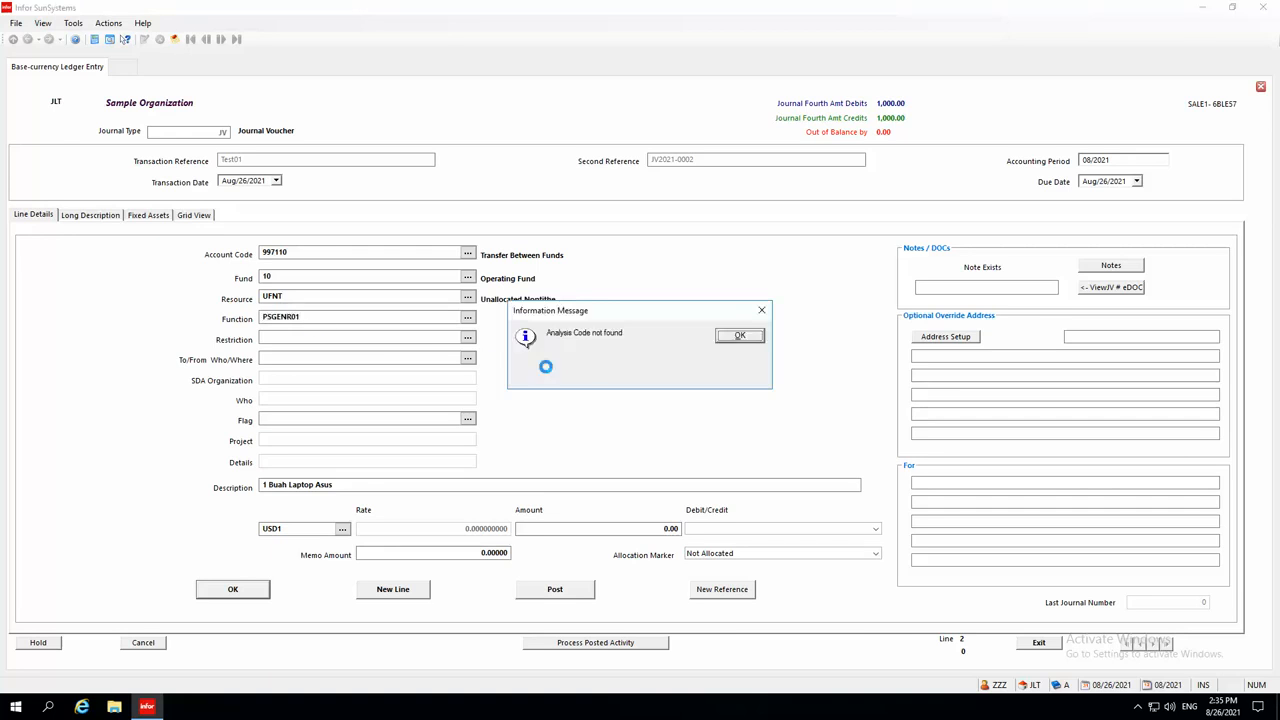
click(740, 336)
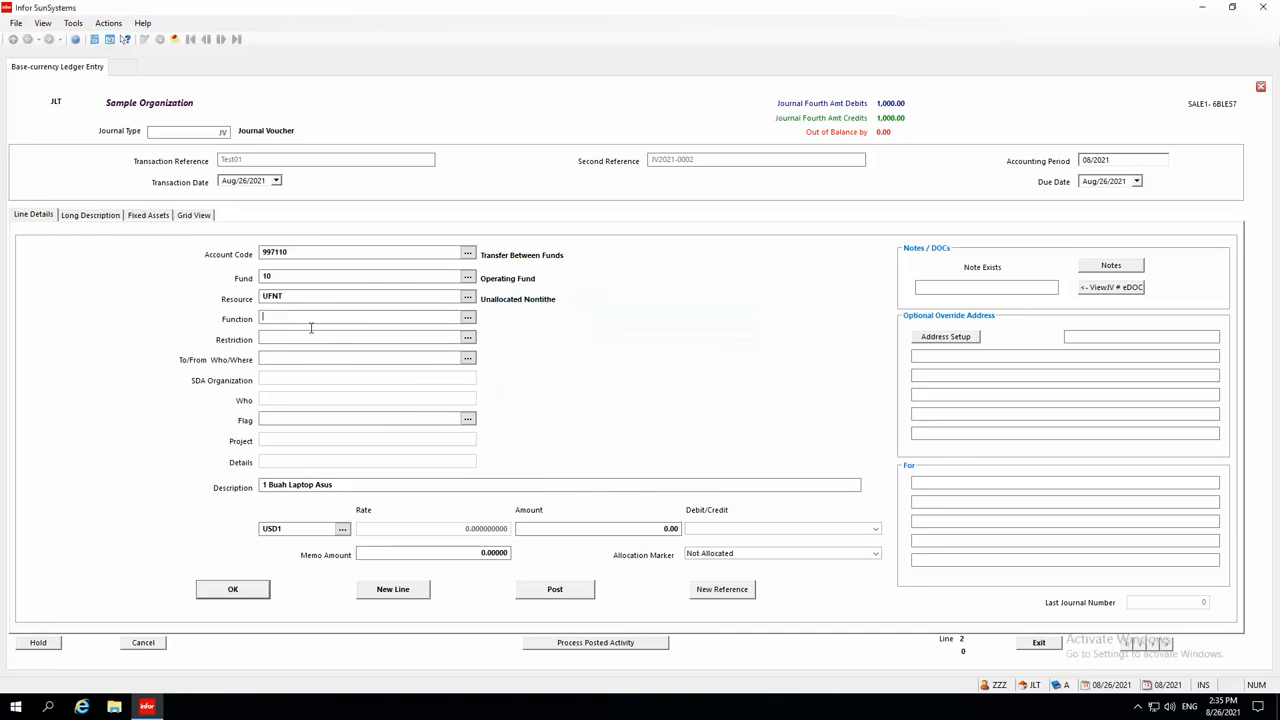
Set the transfer line's function to PSGENER01, restriction to 0, To/From Who/Where to 20 and flag to OUT
text(PSGENER01)
click(303, 336)
text(0)
click(285, 359)
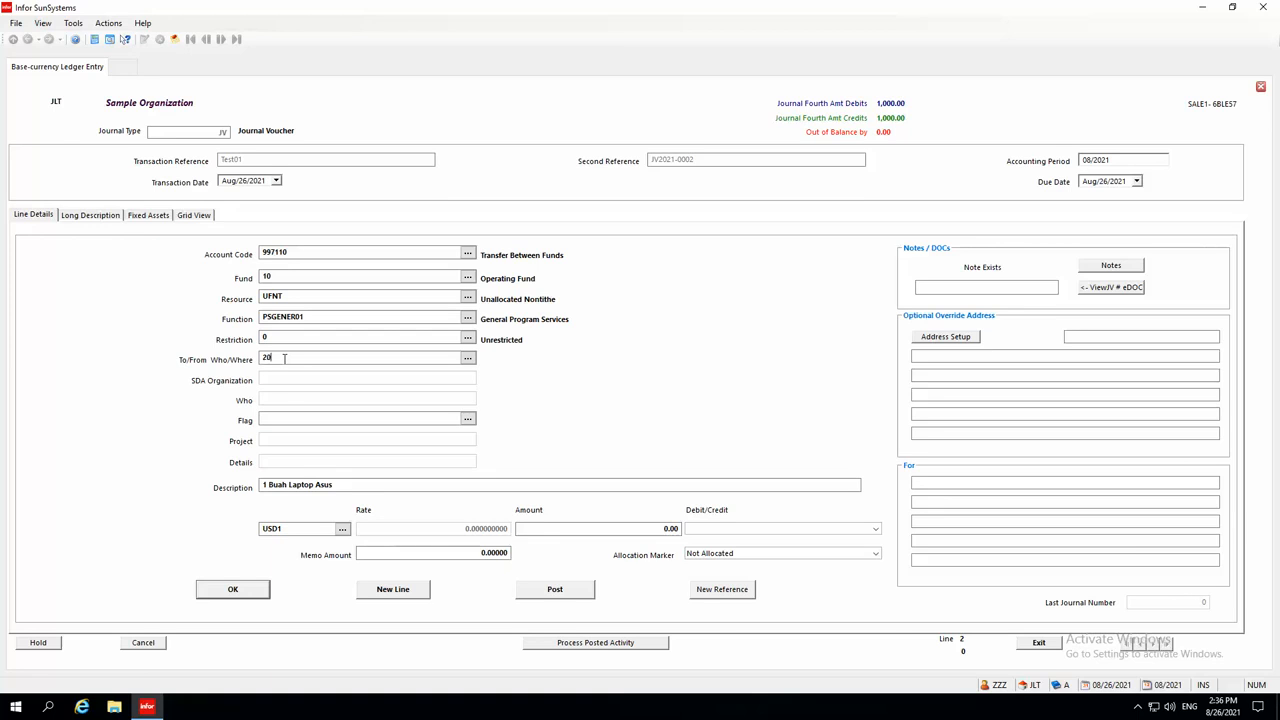
click(305, 418)
text(OUT)
Enter a debit amount of 1000 on the outgoing transfer line, save it and start a fourth line
click(594, 531)
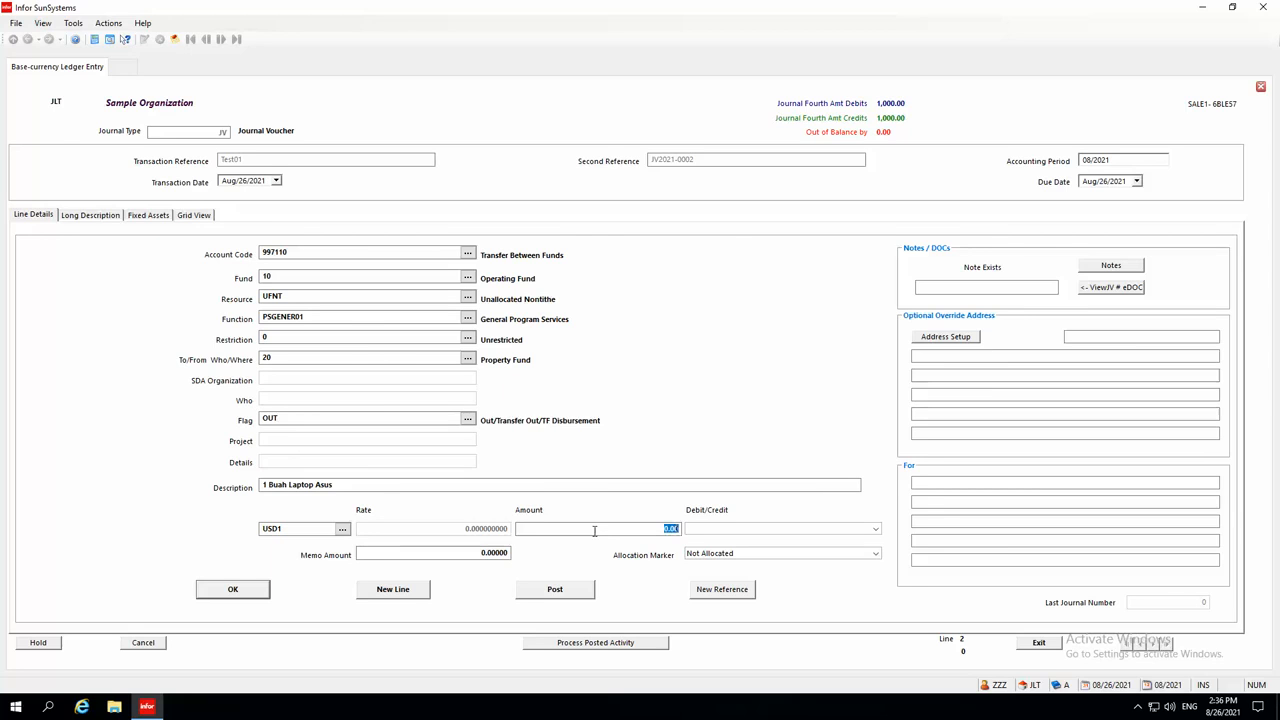
text(1000)
key(Tab)
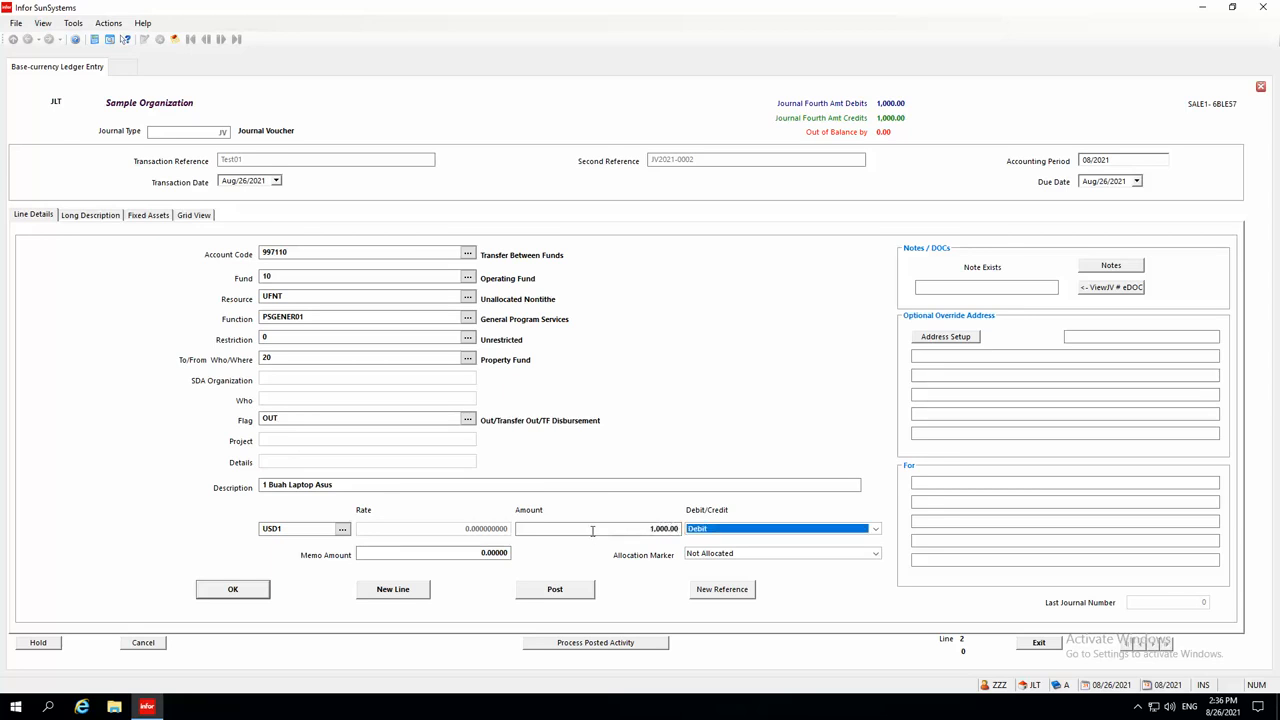
click(393, 589)
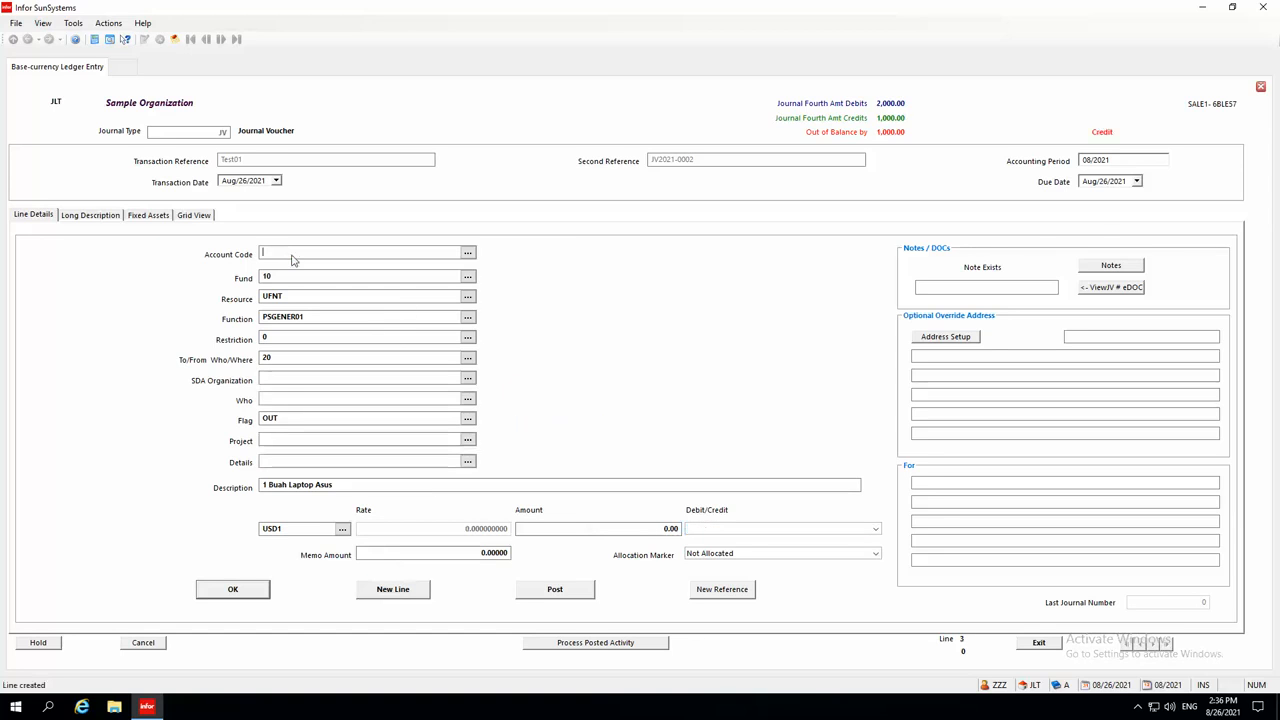
Set the fourth line's account code to 997110, fund to 20 and resource to UFIN
text(997110)
key(Tab)
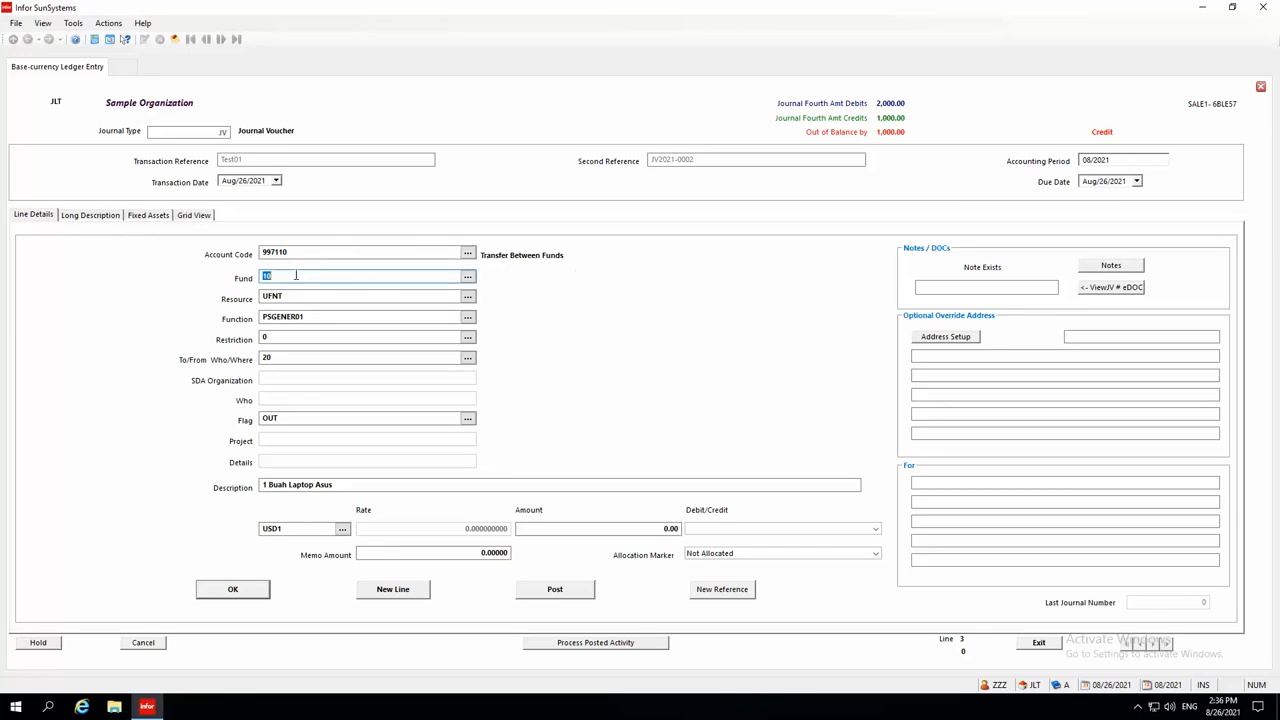
text(20)
key(Tab)
text(UFIN)
key(Tab)
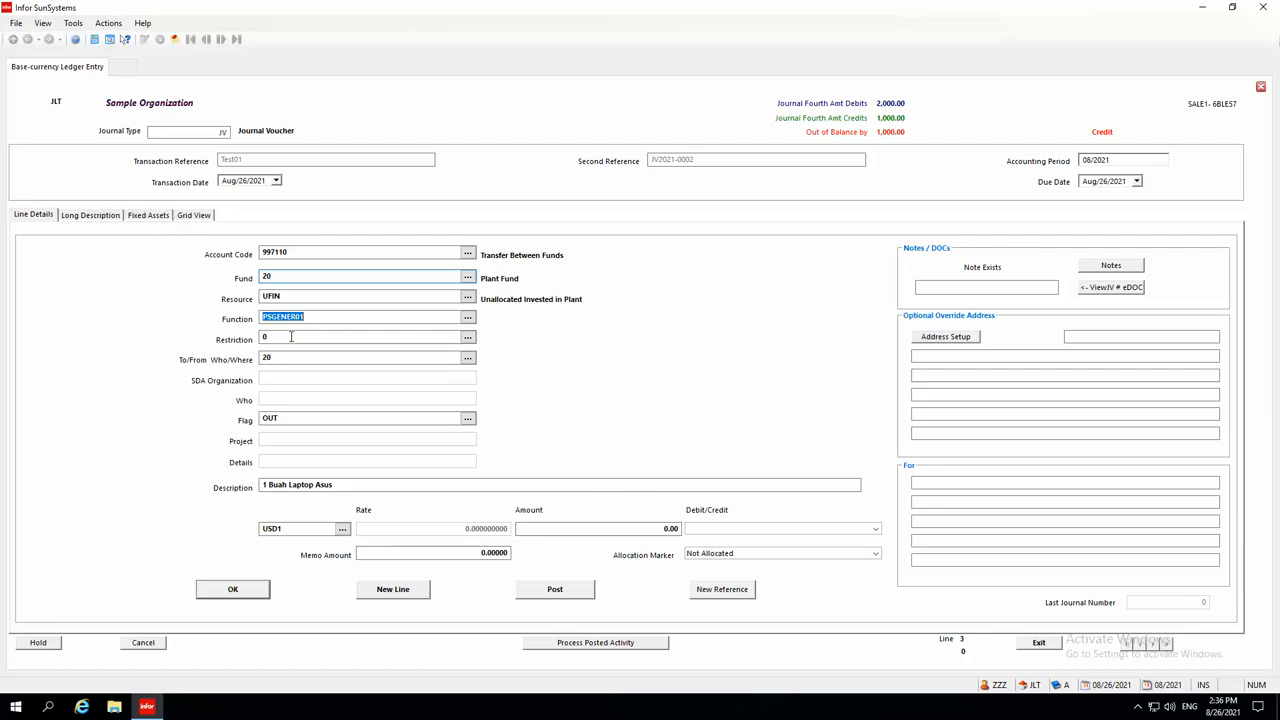
Set the fourth line's To/From Who/Where to 10 and its flag to IN, keeping the function and restriction
click(291, 337)
click(295, 358)
text(10)
click(302, 418)
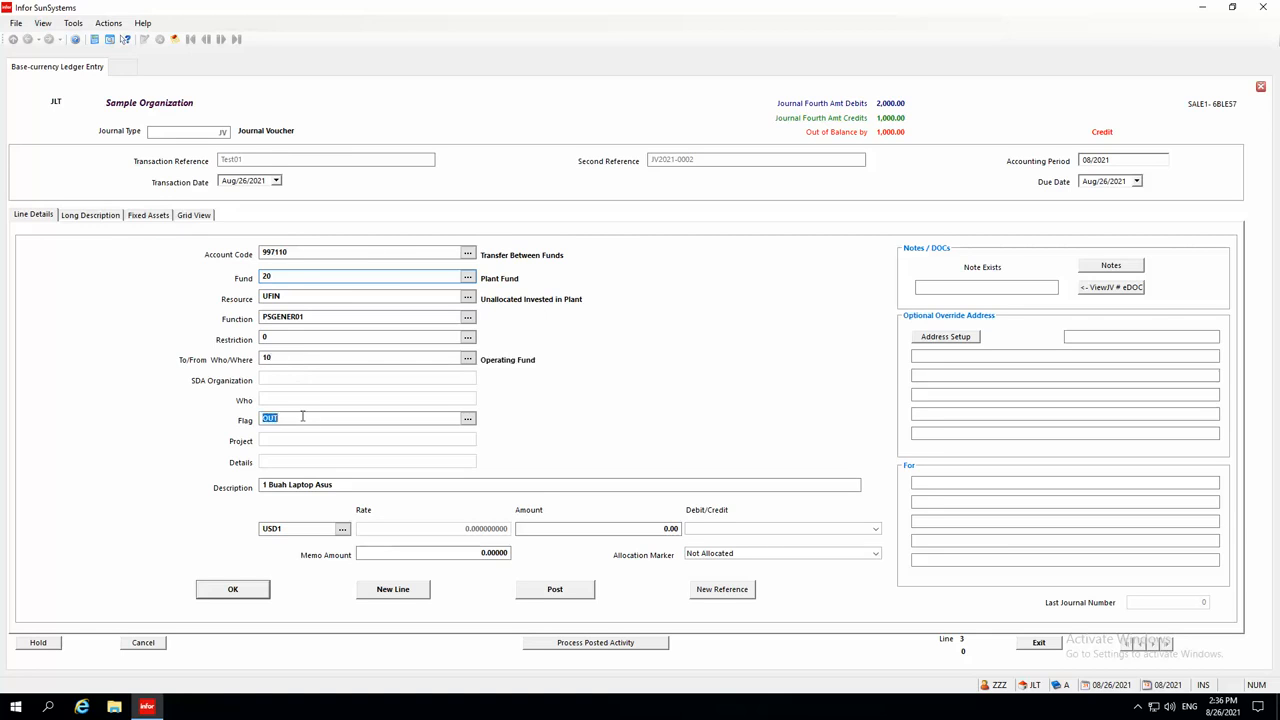
text(i)
Enter a credit amount of 1000 on the incoming transfer line and save the line
click(554, 527)
text(1000)
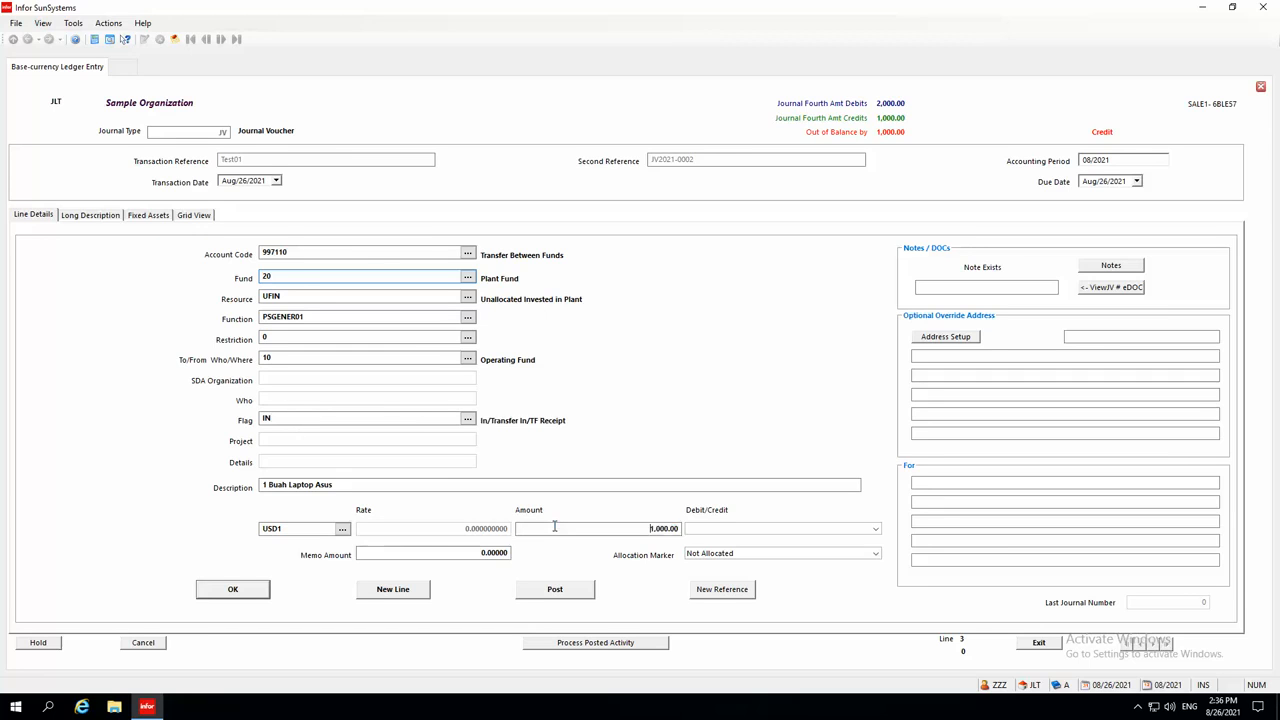
click(717, 535)
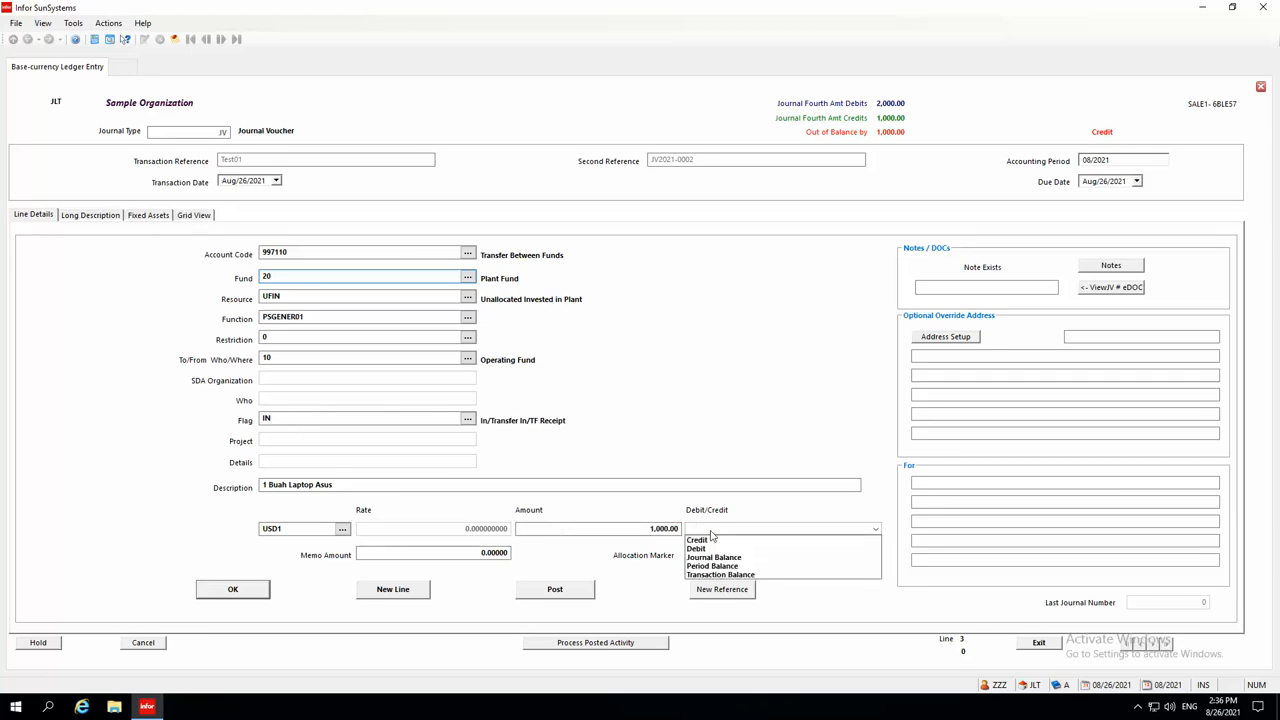
click(698, 541)
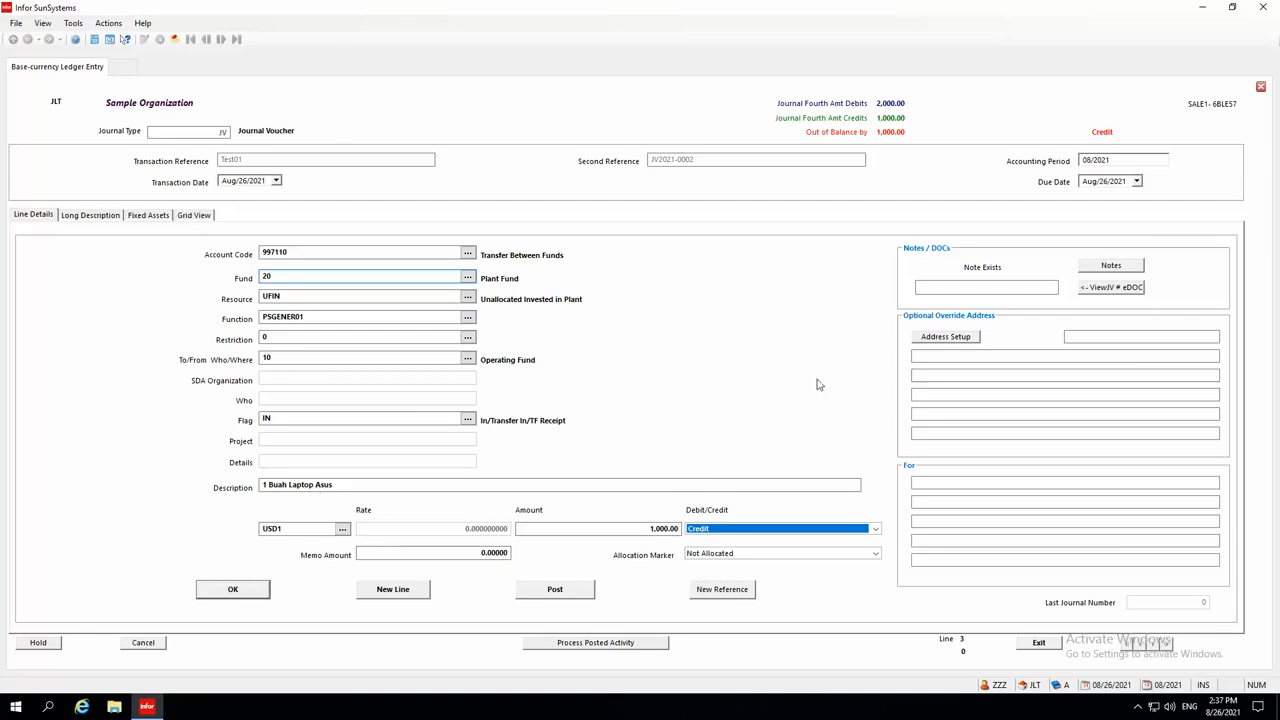
click(234, 588)
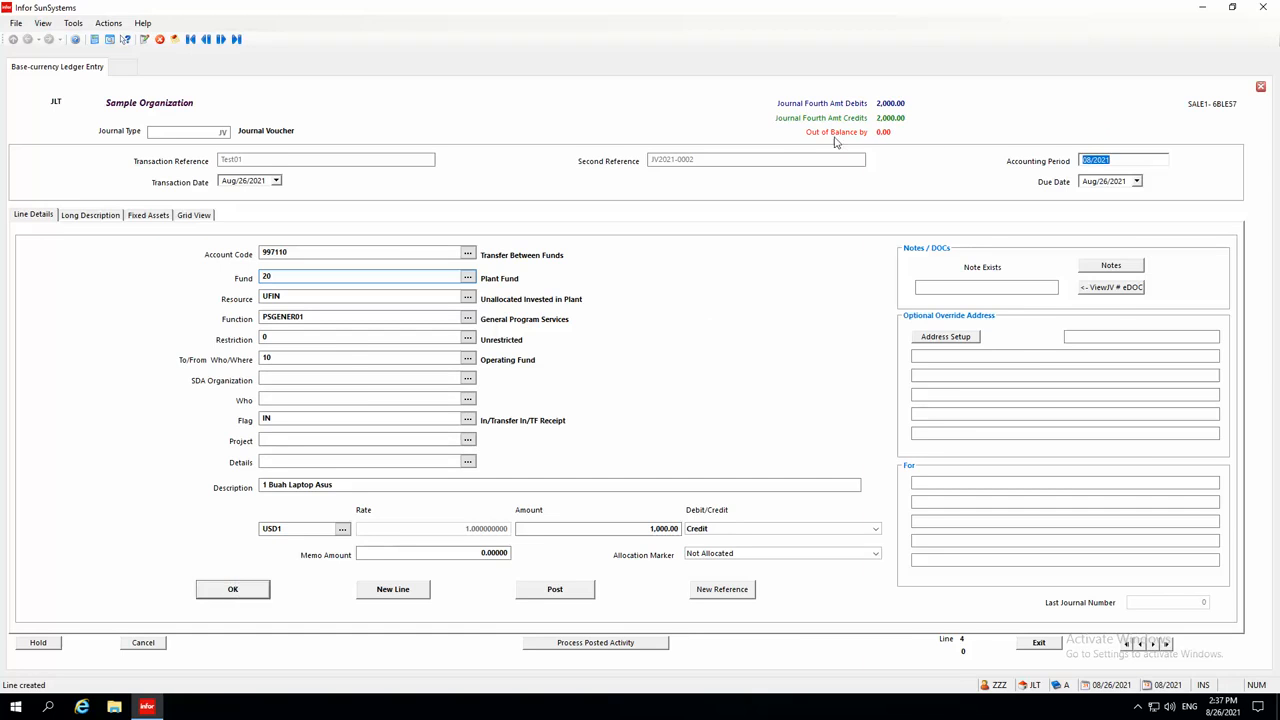
Post the journal, view its listing report and minimize the report window
click(556, 590)
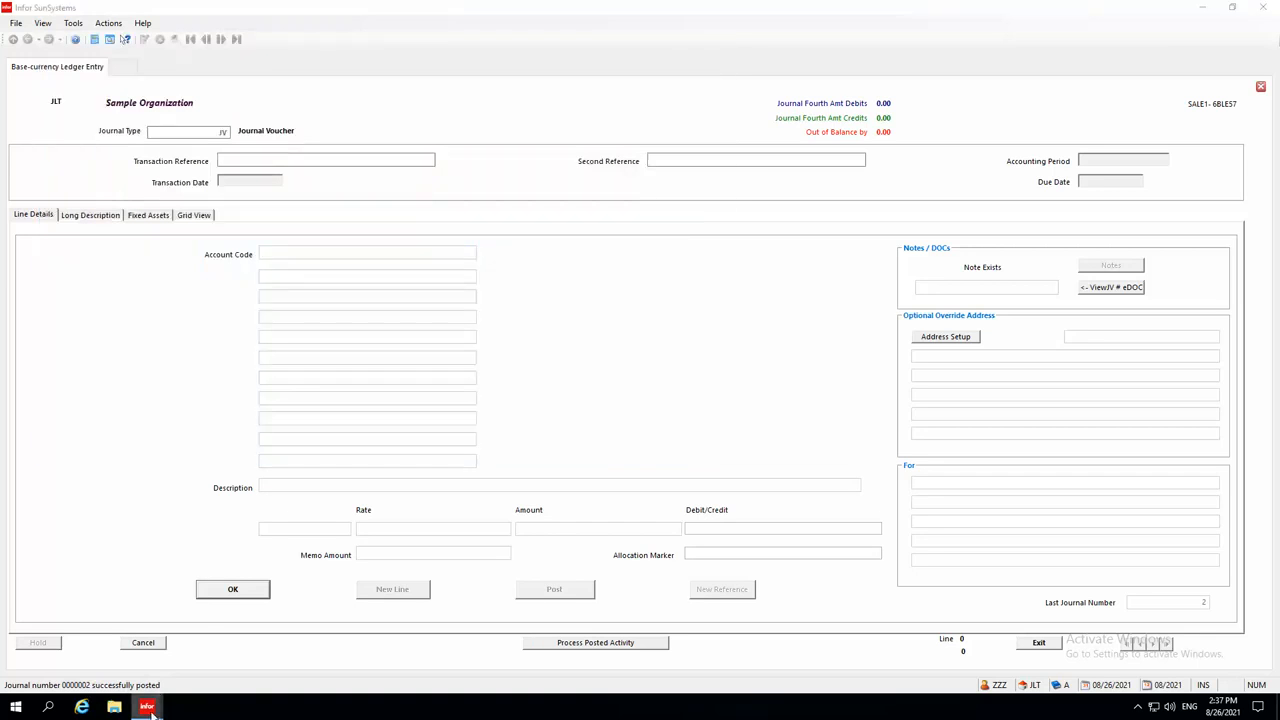
mouse_move(148, 706)
click(208, 660)
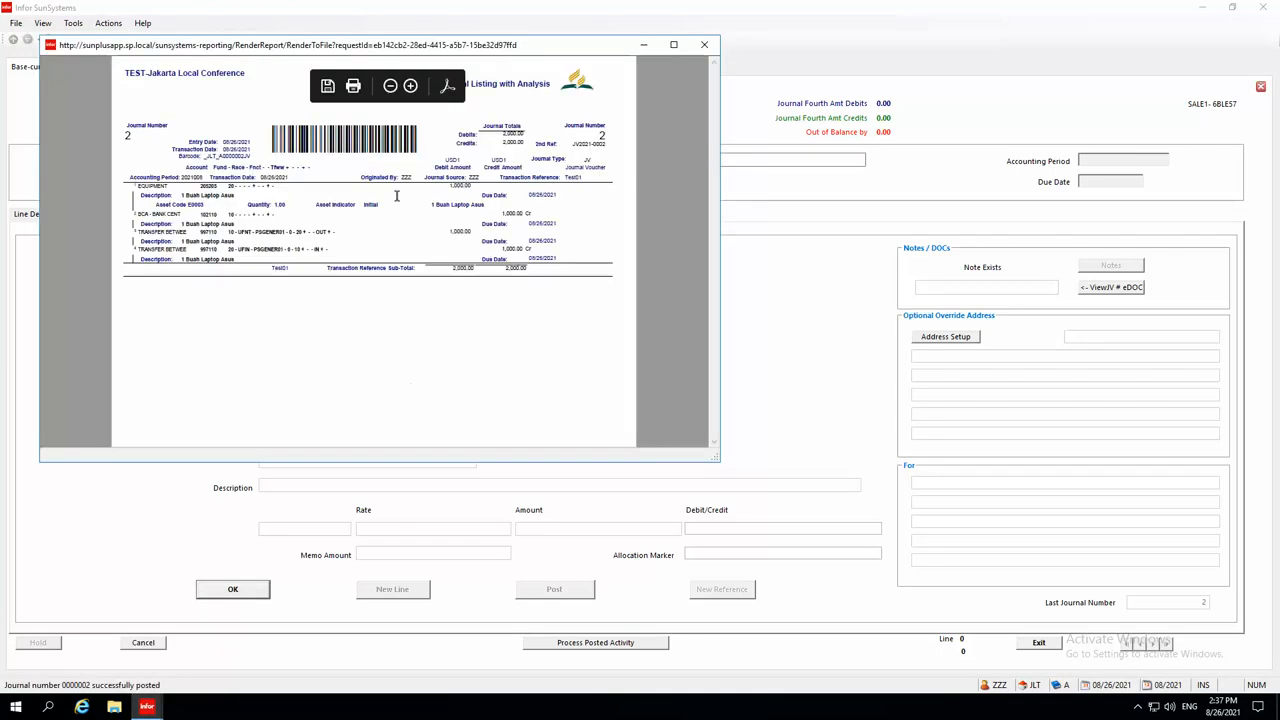
click(644, 45)
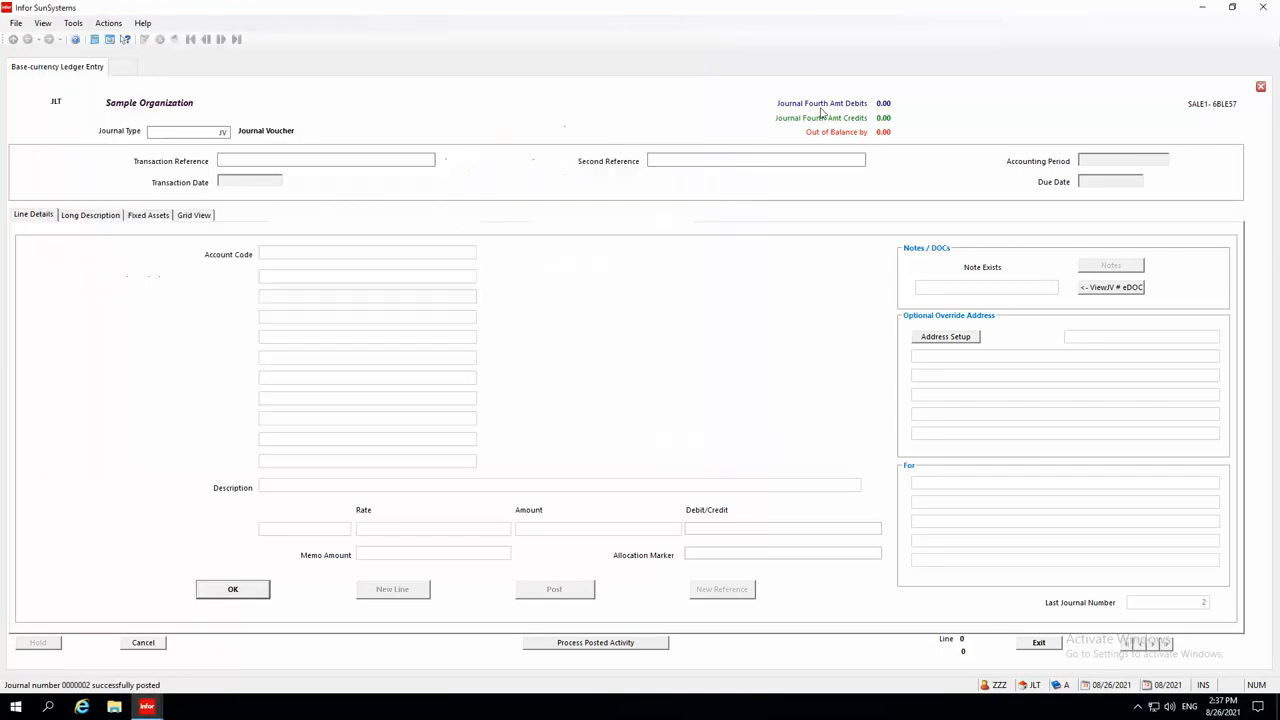
Switch to the Fixed Asset workbook in Excel and enter Dr. in cell A17
mouse_move(841, 7)
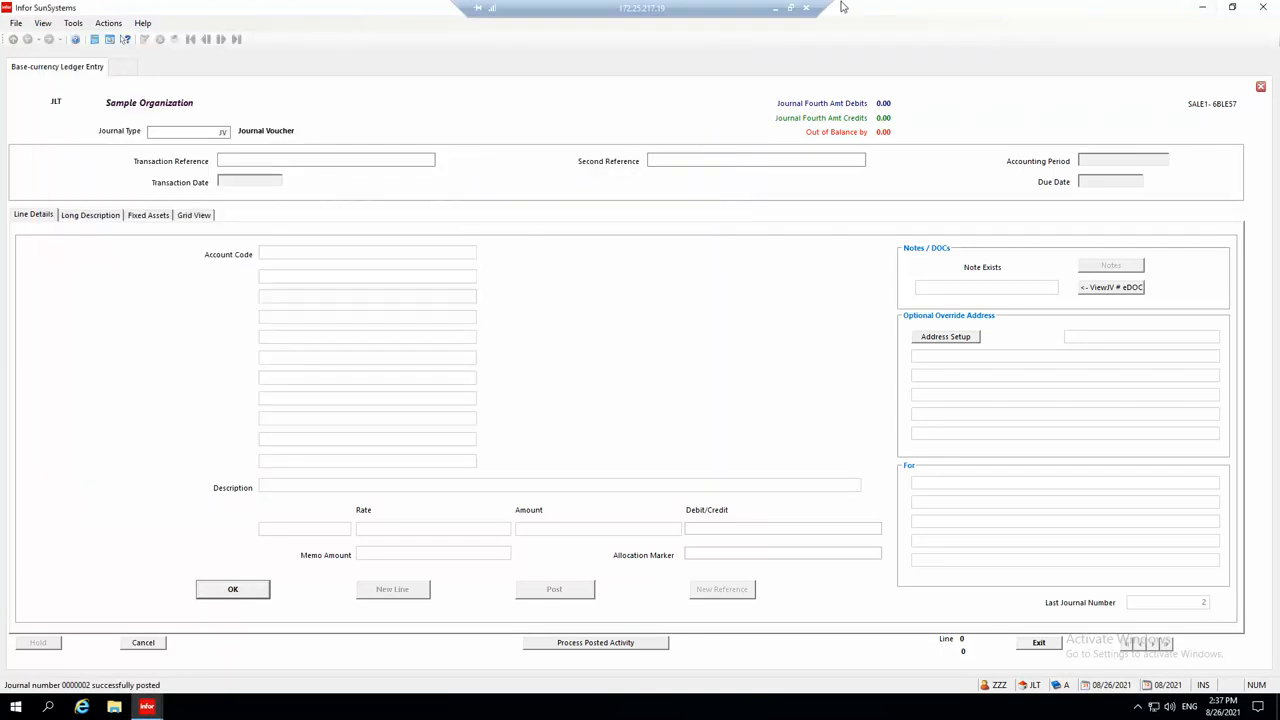
click(776, 8)
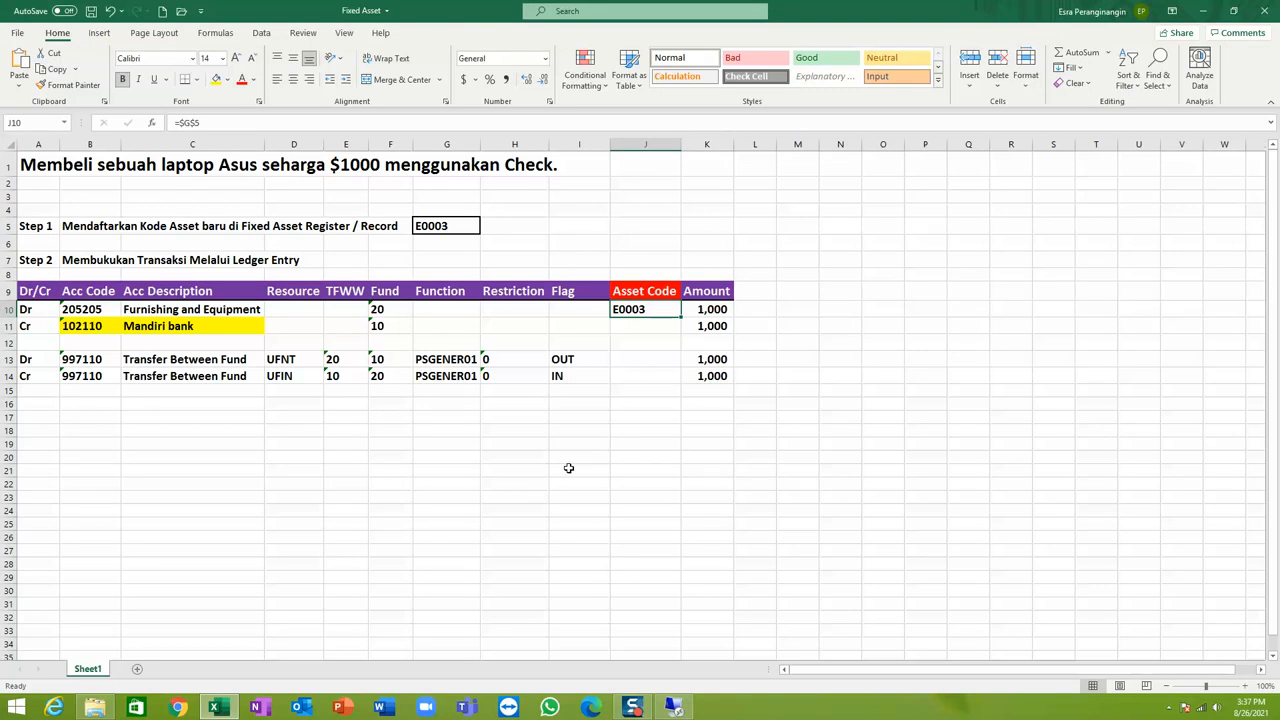
click(49, 418)
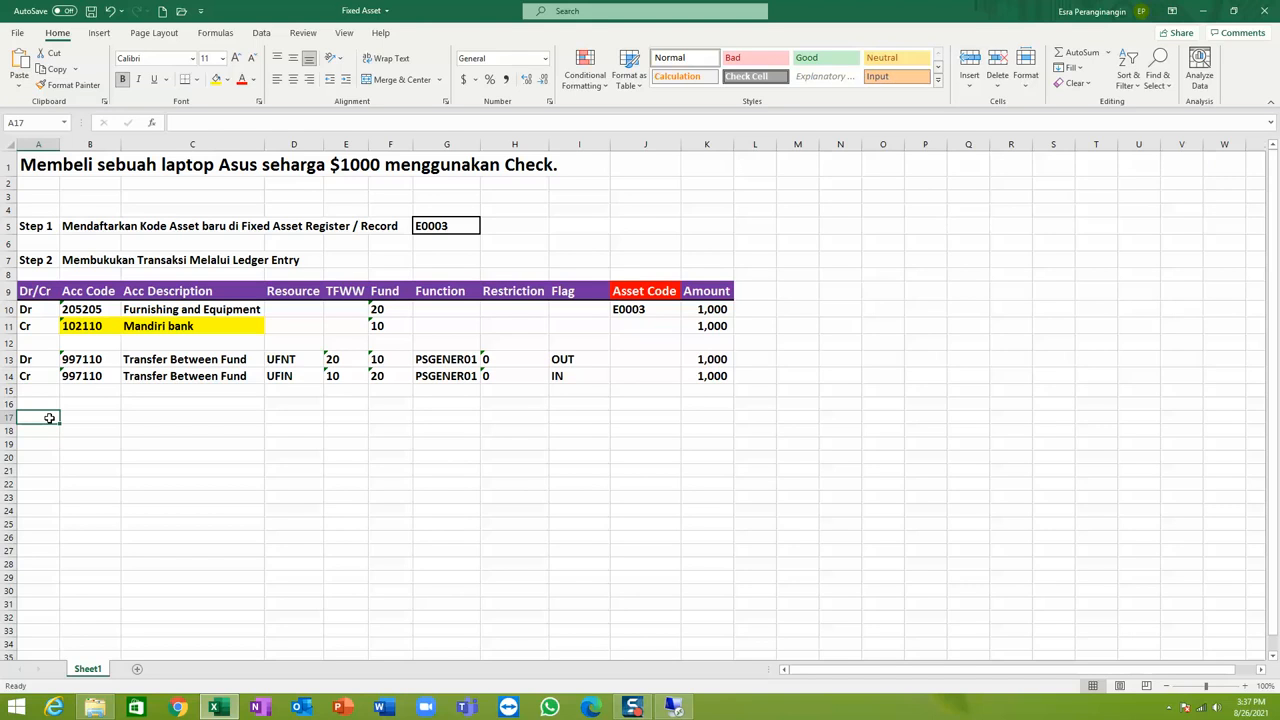
text(Dr.)
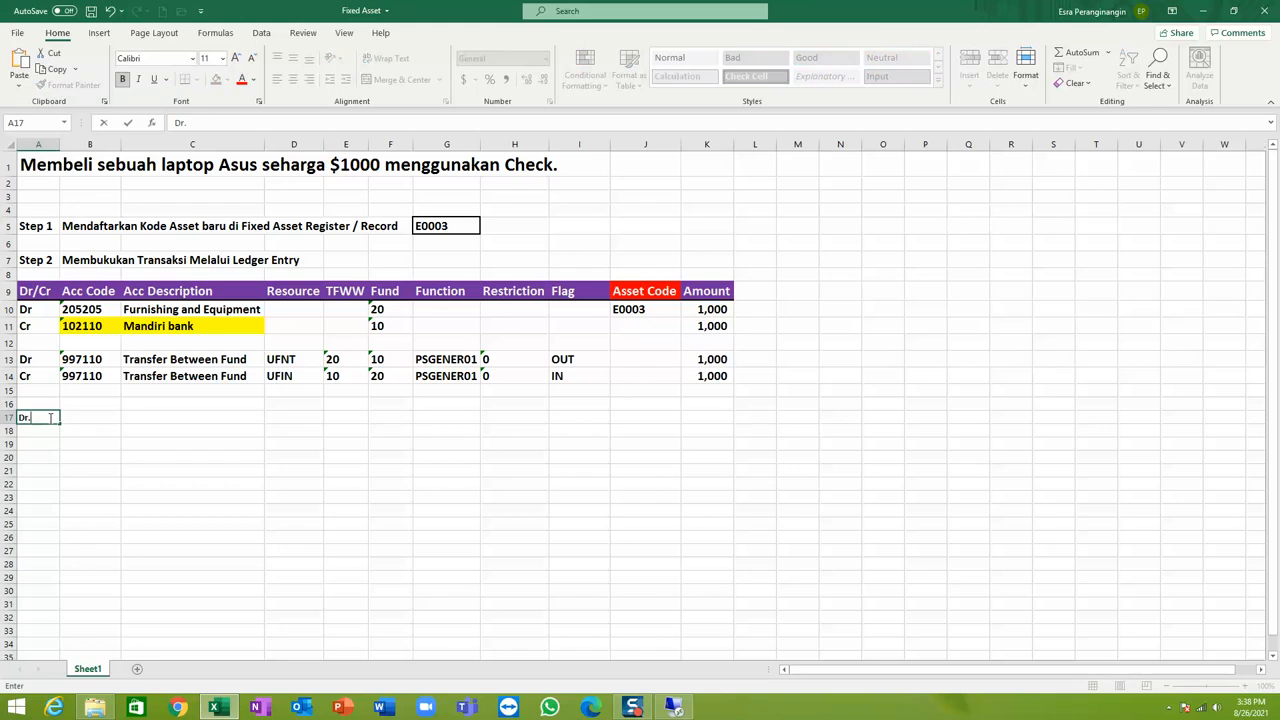
key(Tab)
Copy the two Transfer Between Fund lines in A13:K14 to row 16
key(Left)
key(Up)
key(Up)
key(Up)
key(Up)
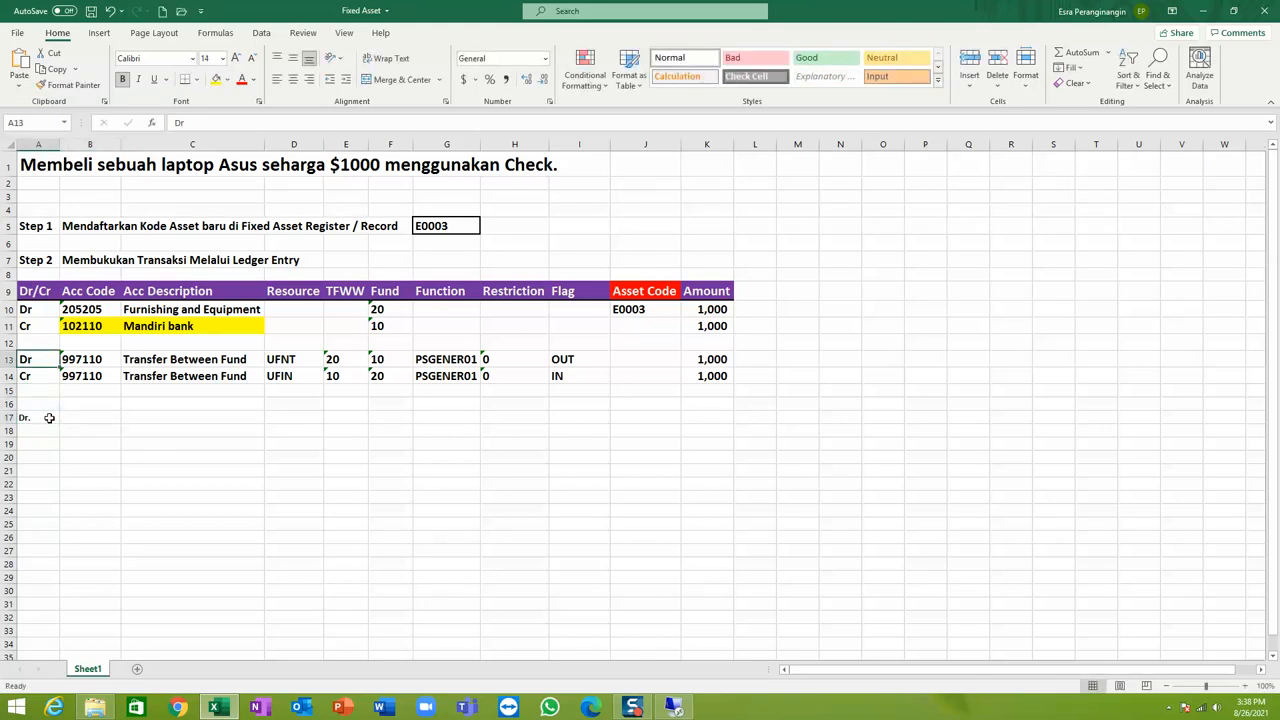
key(shift+Down)
key(ctrl+shift+Right)
key(ctrl+shift+Right)
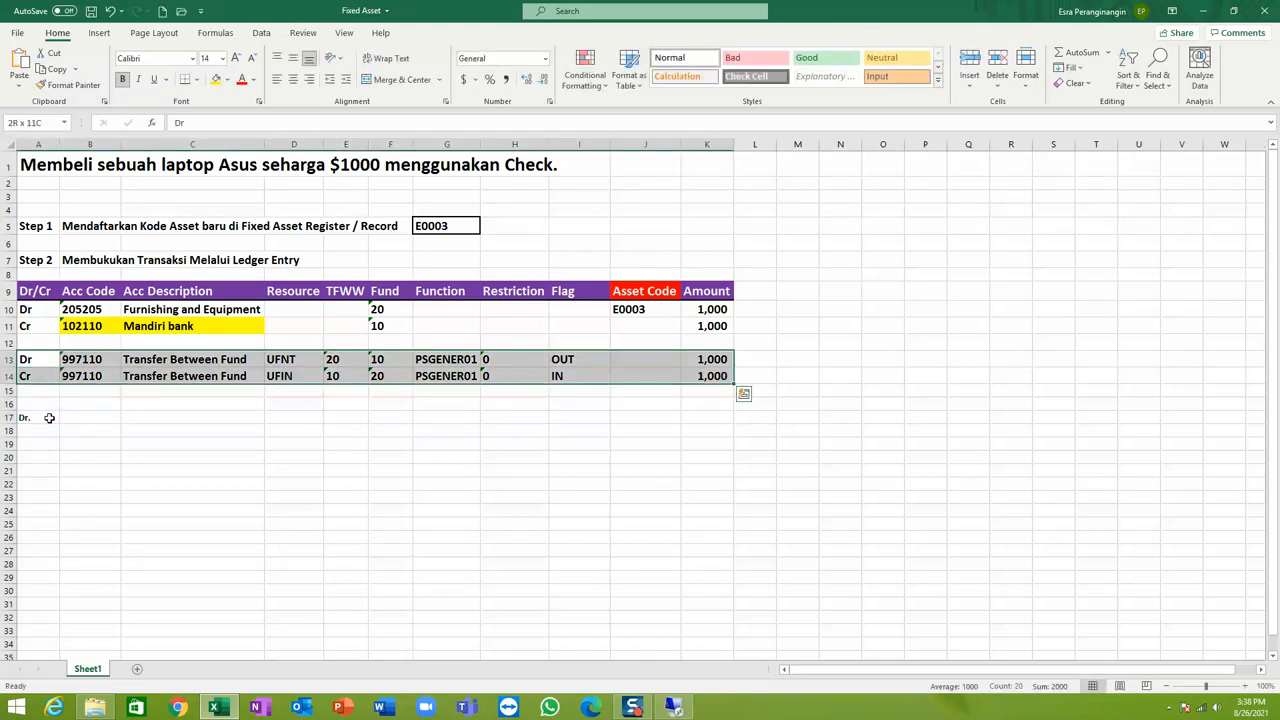
key(ctrl+c)
key(Down)
key(Down)
key(Down)
key(Down)
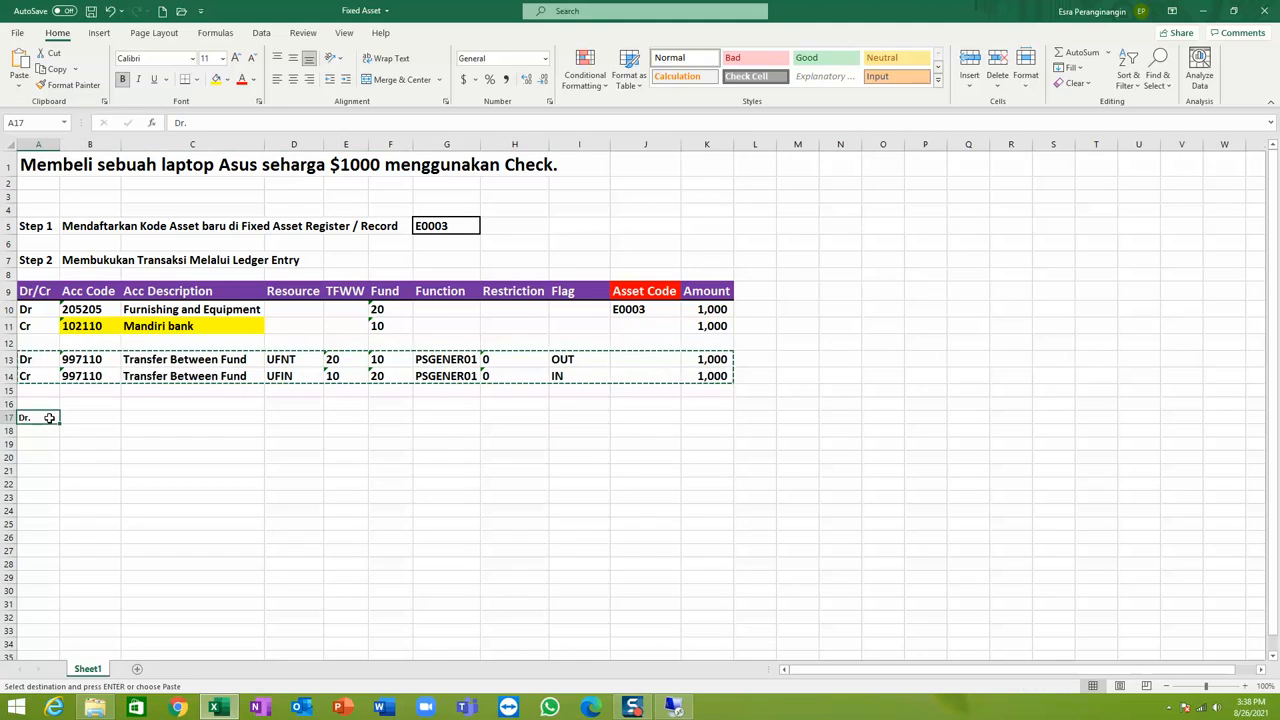
key(Up)
key(Return)
Set the account code of both copied lines in B16 and B17 to 995110
key(Right)
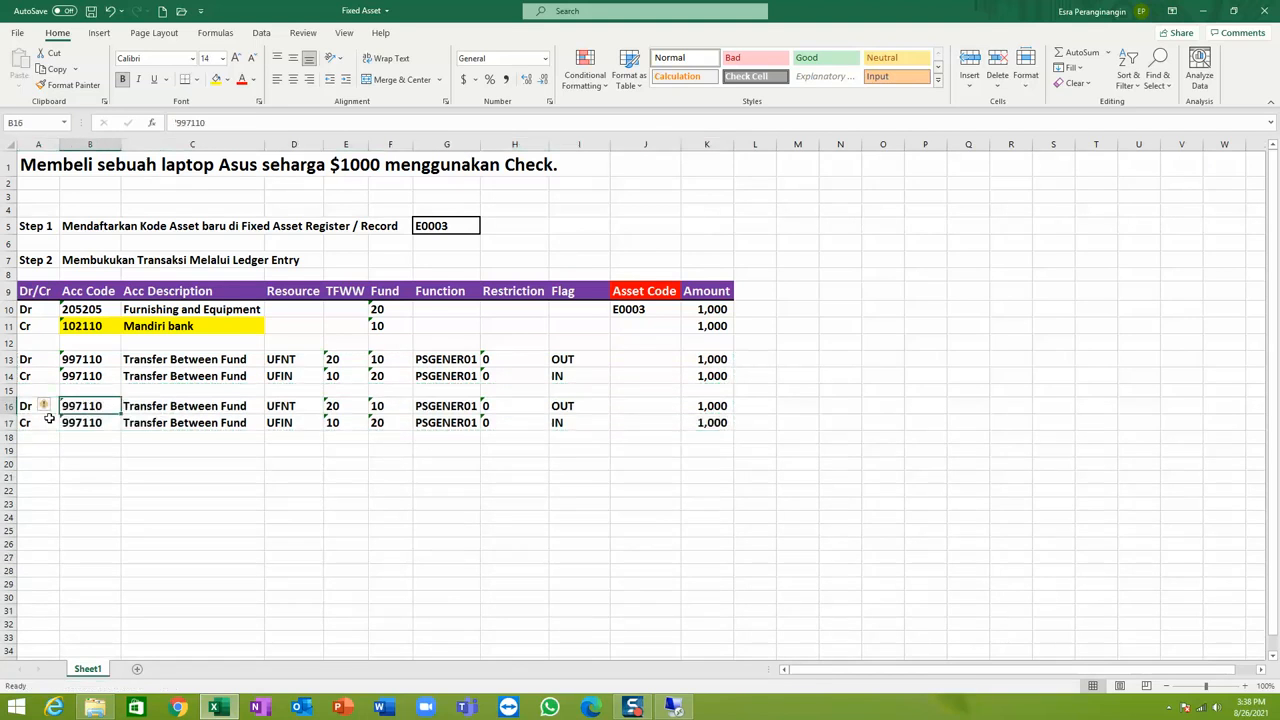
text(995110)
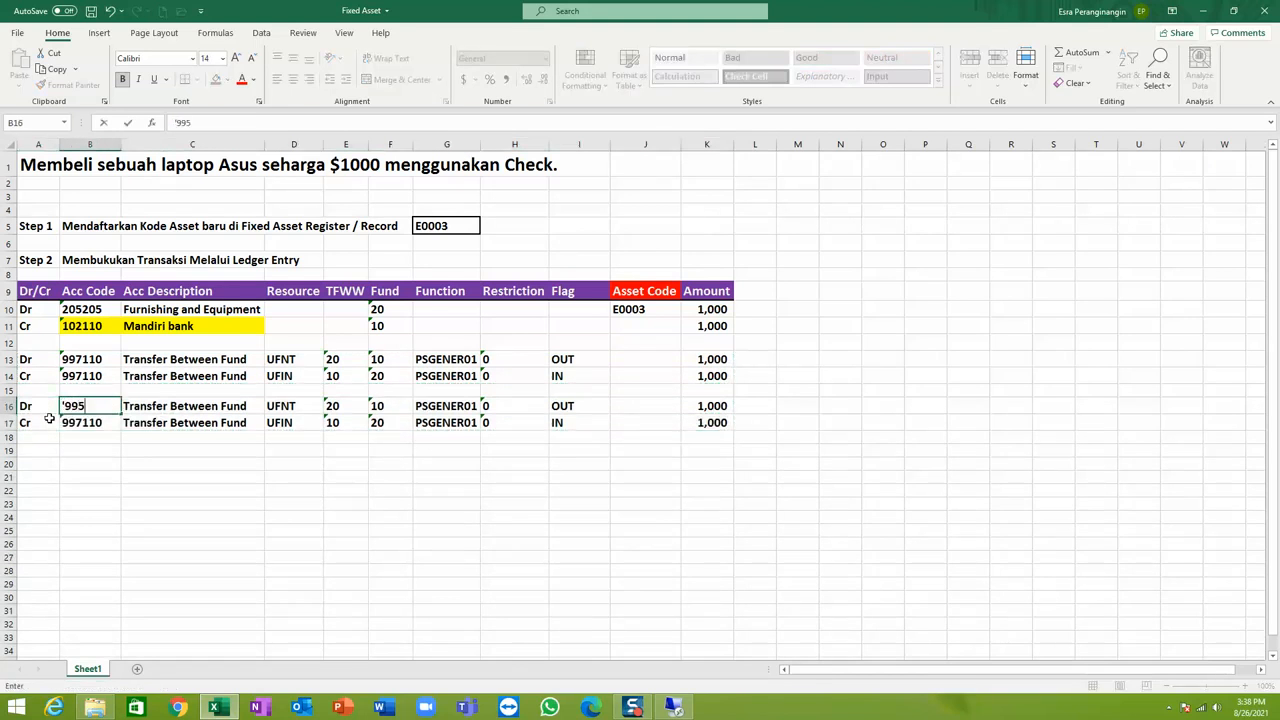
key(Return)
key(ctrl+d)
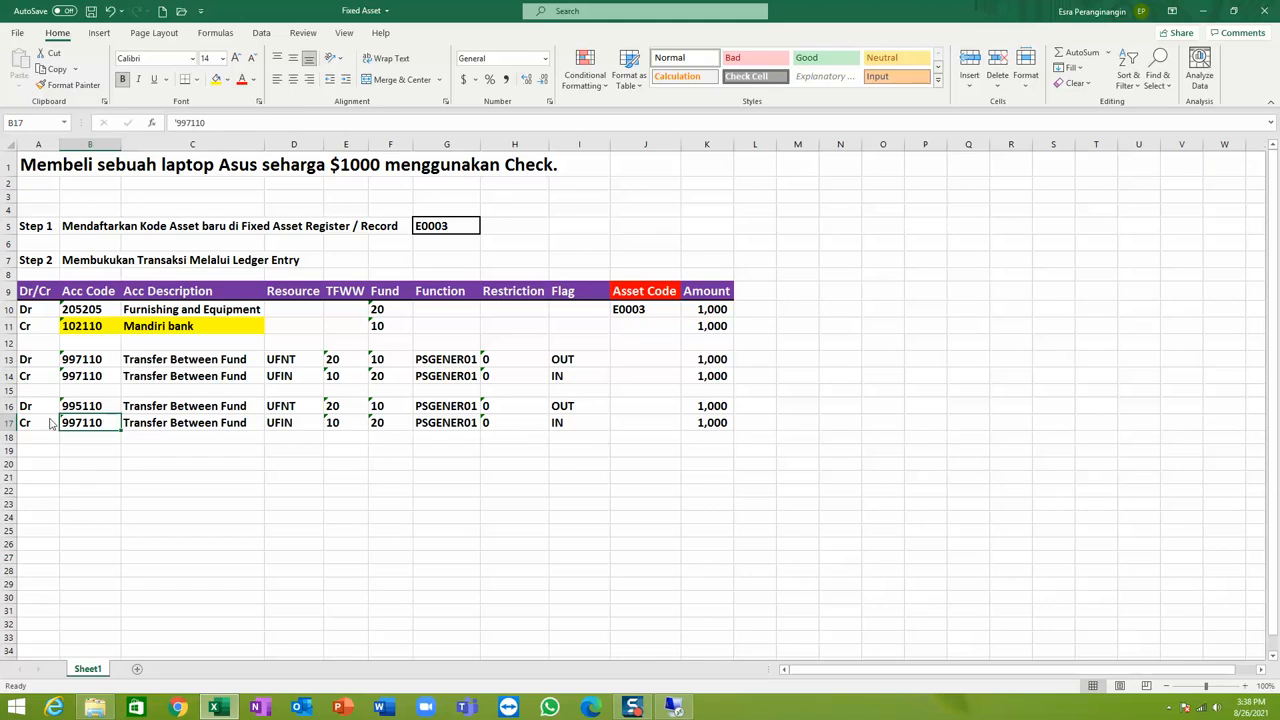
Change the description in C16 to Transfer Between Function and fill it down to C17
key(Right)
key(Up)
key(F2)
key(shift+Left)
key(shift+Left)
key(shift+Left)
key(shift+Left)
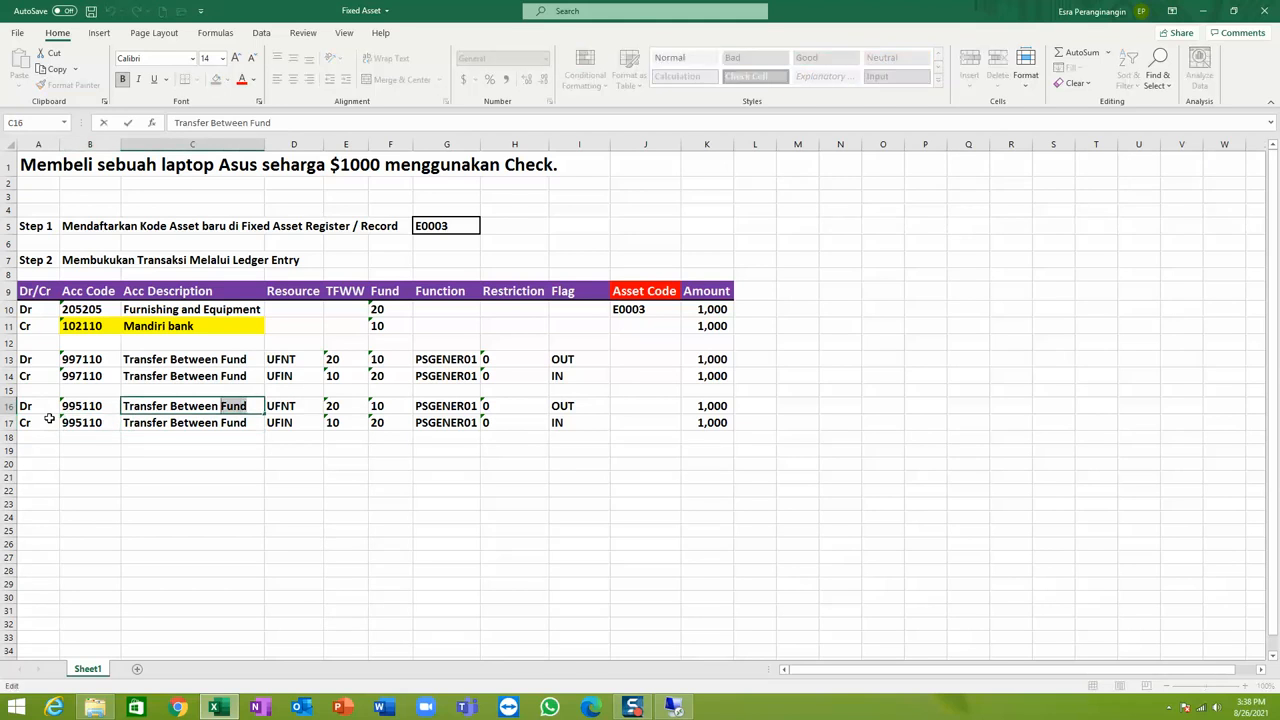
text(Function)
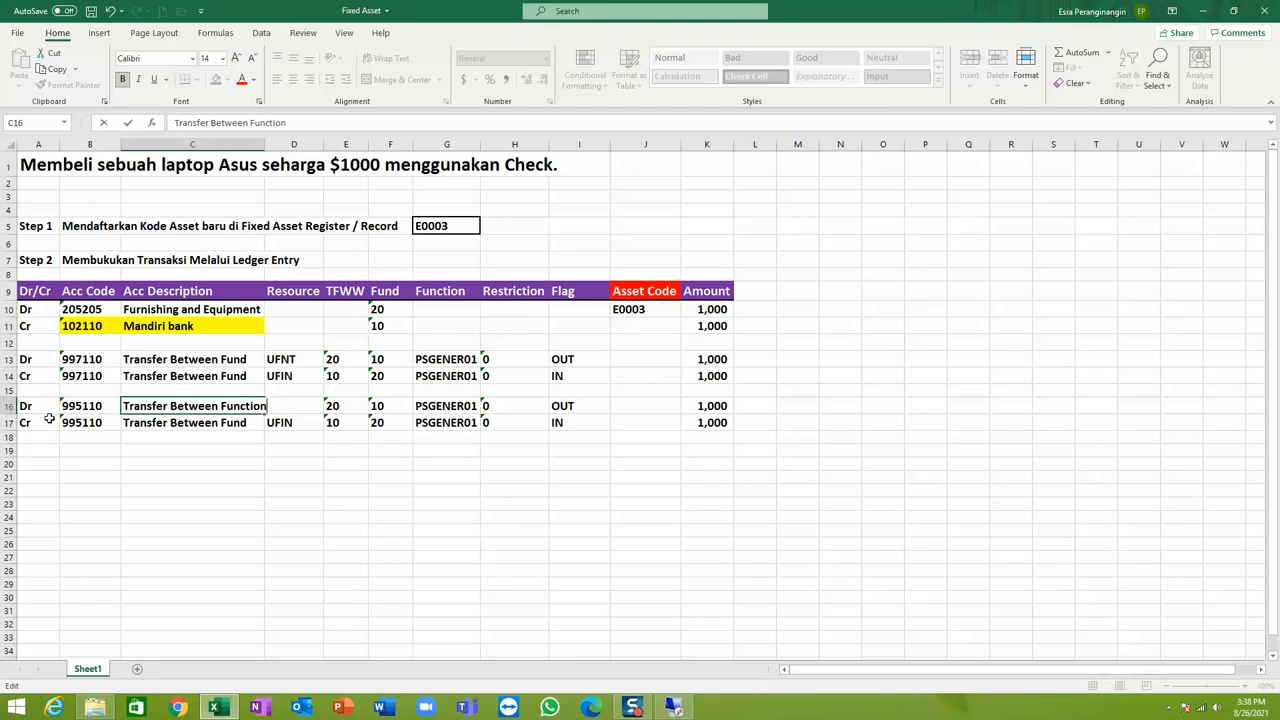
key(Return)
key(ctrl+d)
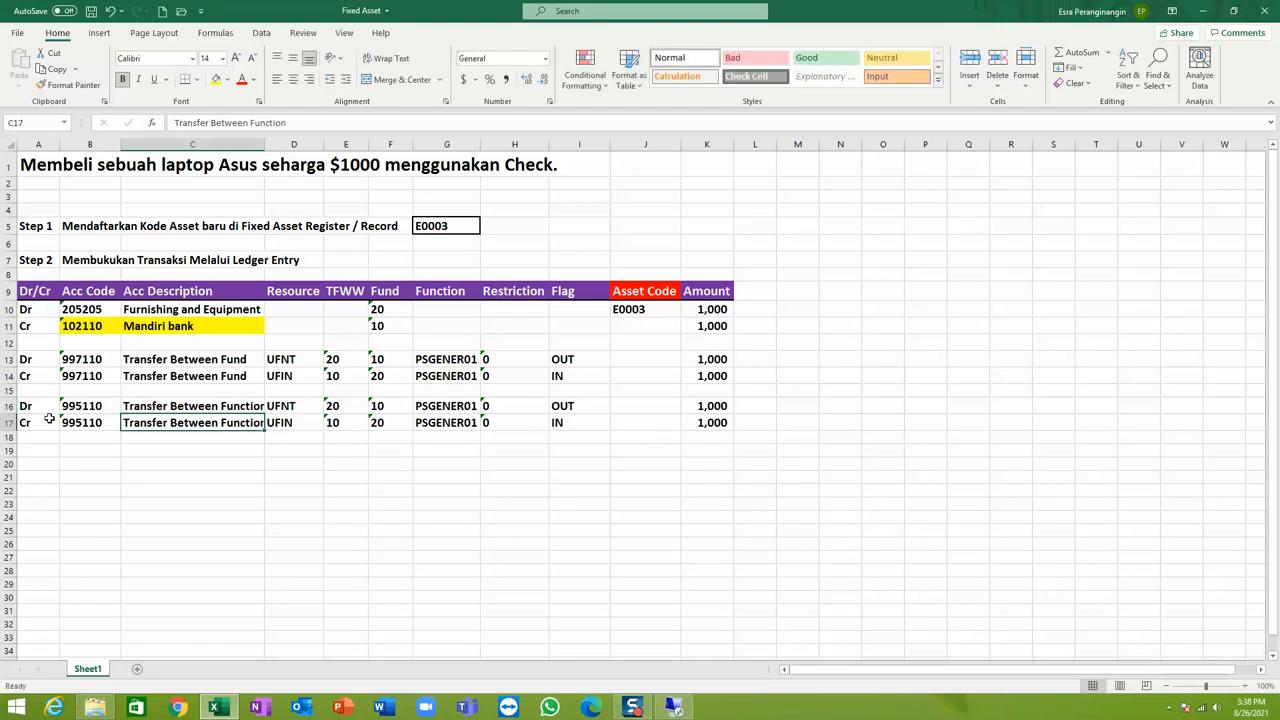
Fill the debit line's resource code UFNT down to the credit line in D17
key(Up)
key(Right)
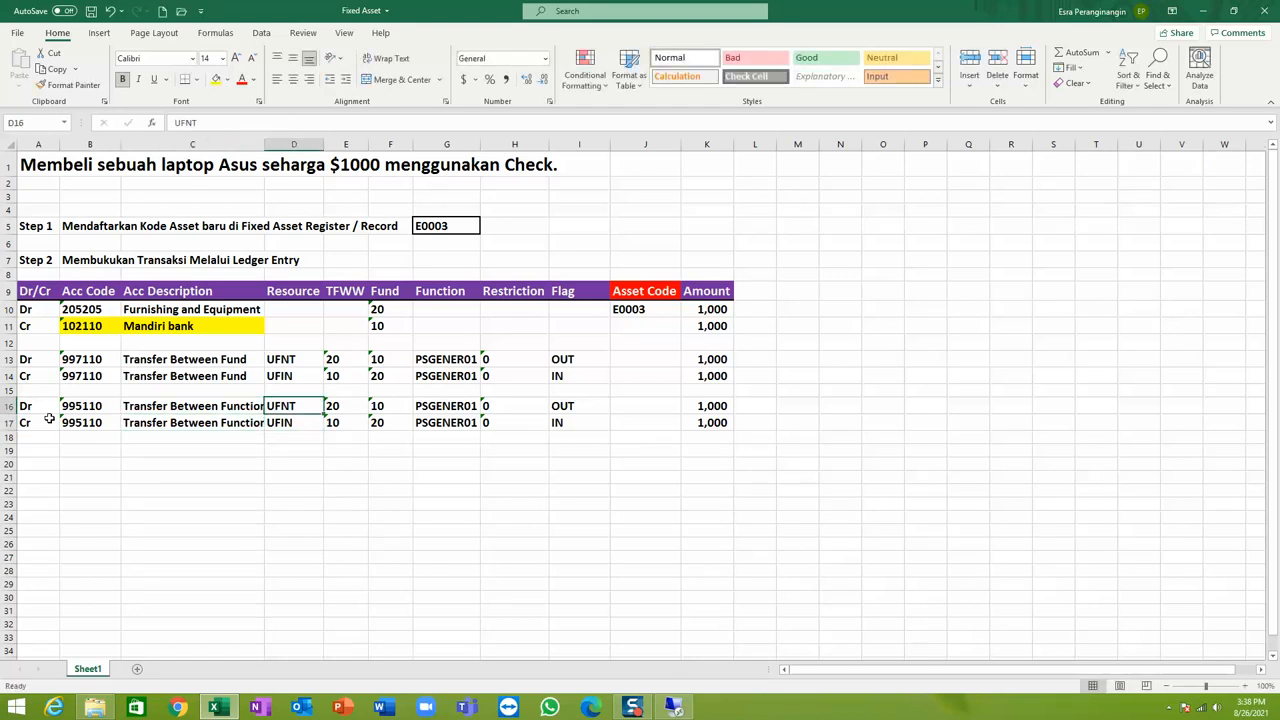
key(Down)
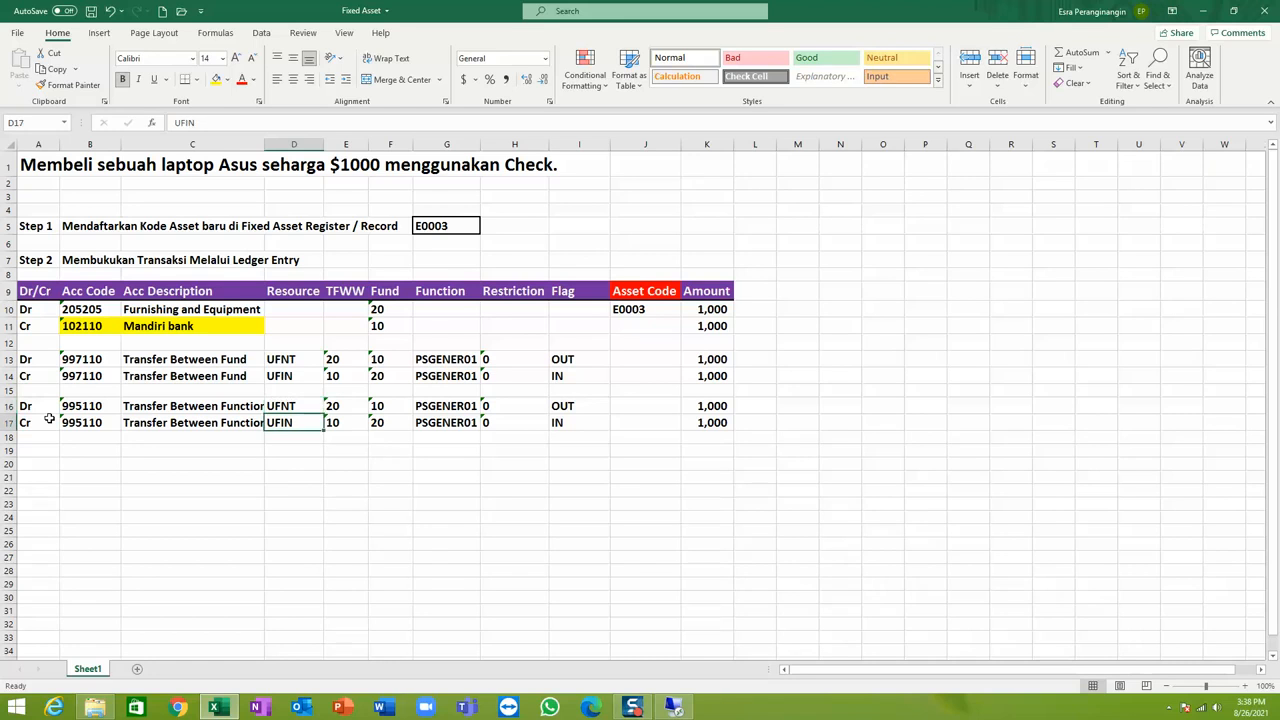
key(ctrl+d)
key(Up)
Fill the debit line's fund code 10 down to the credit line in F17
key(Right)
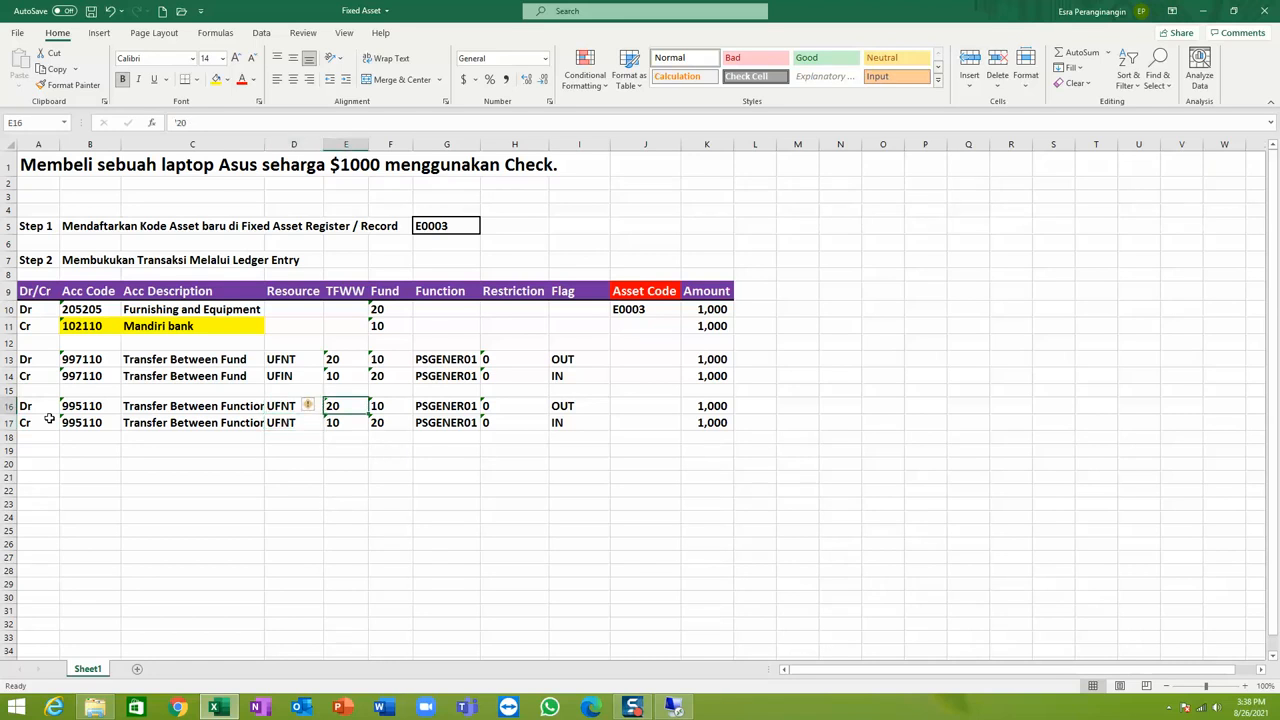
key(Right)
key(shift+Down)
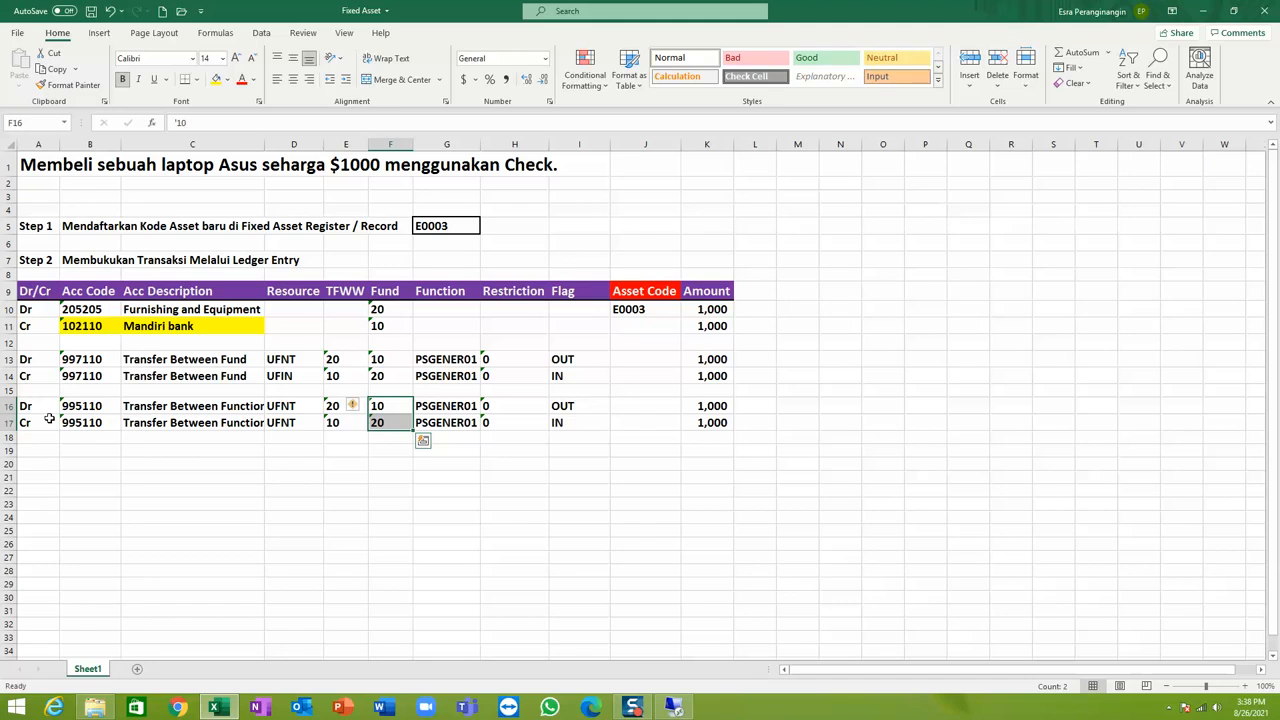
key(ctrl+d)
key(Left)
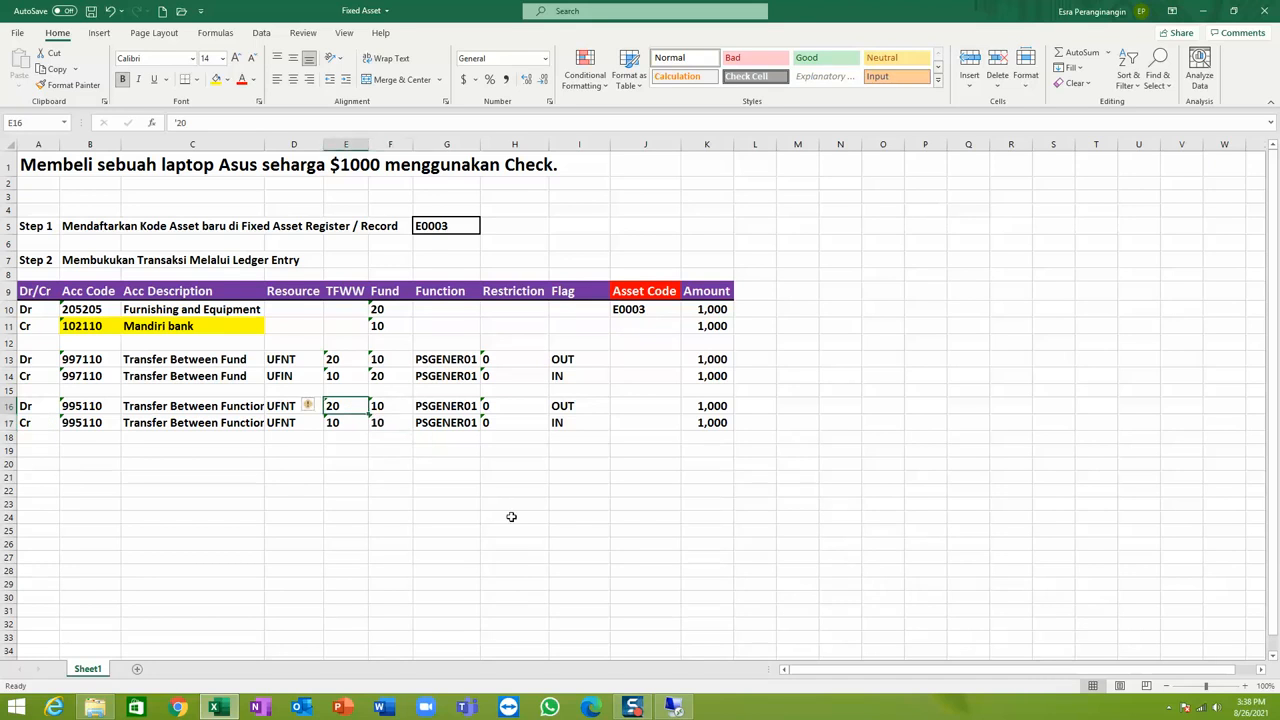
Set the resource of the copied debit line in D16 to AFOXX
click(295, 406)
text(AFO)
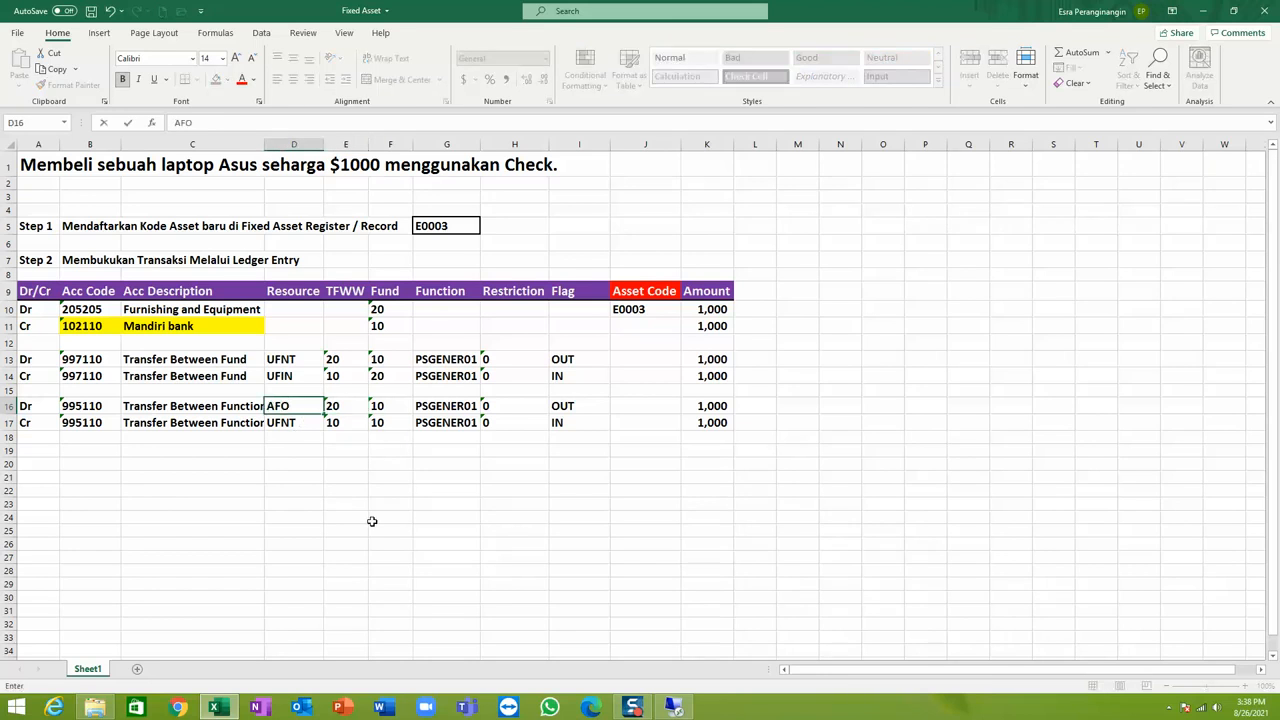
key(Return)
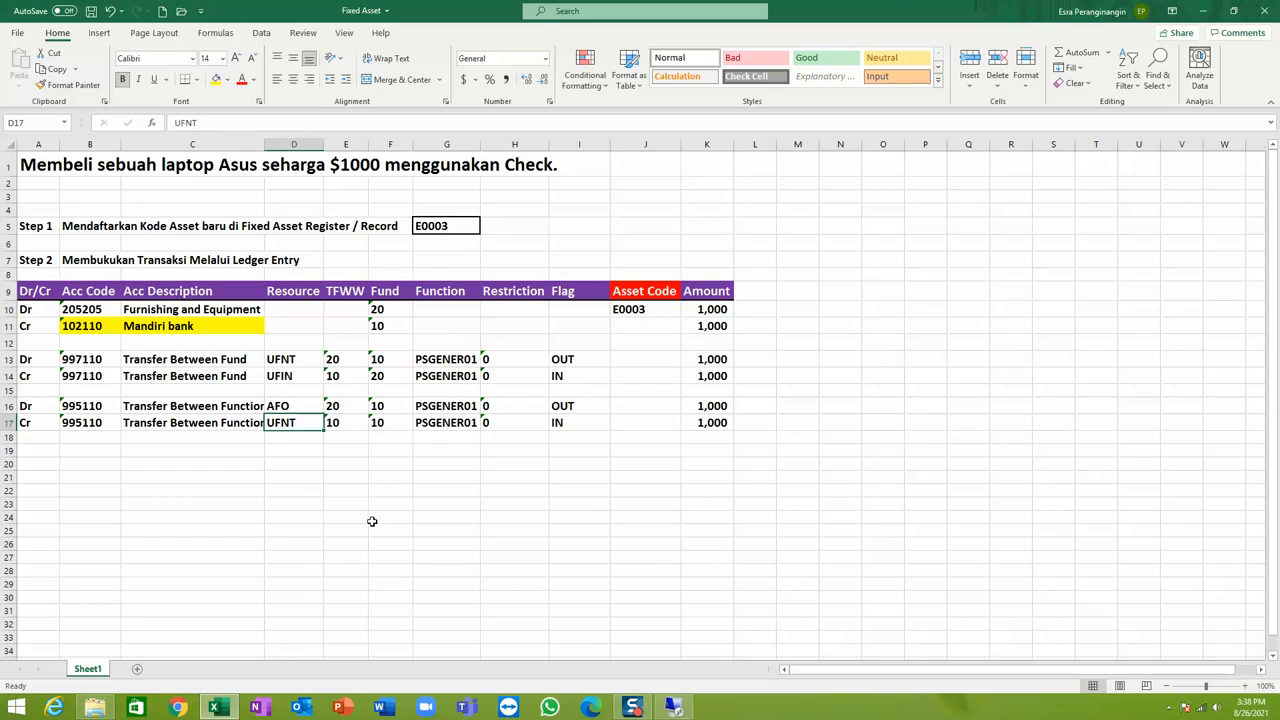
key(Up)
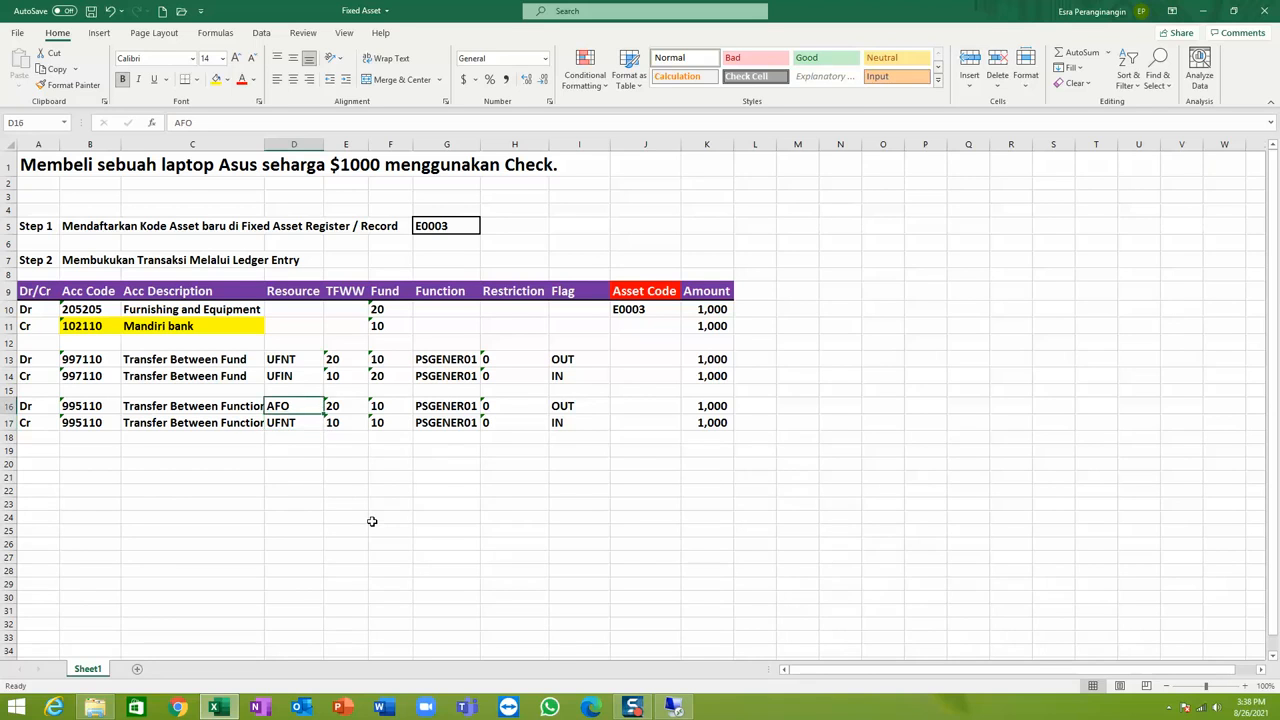
key(F2)
text(XX)
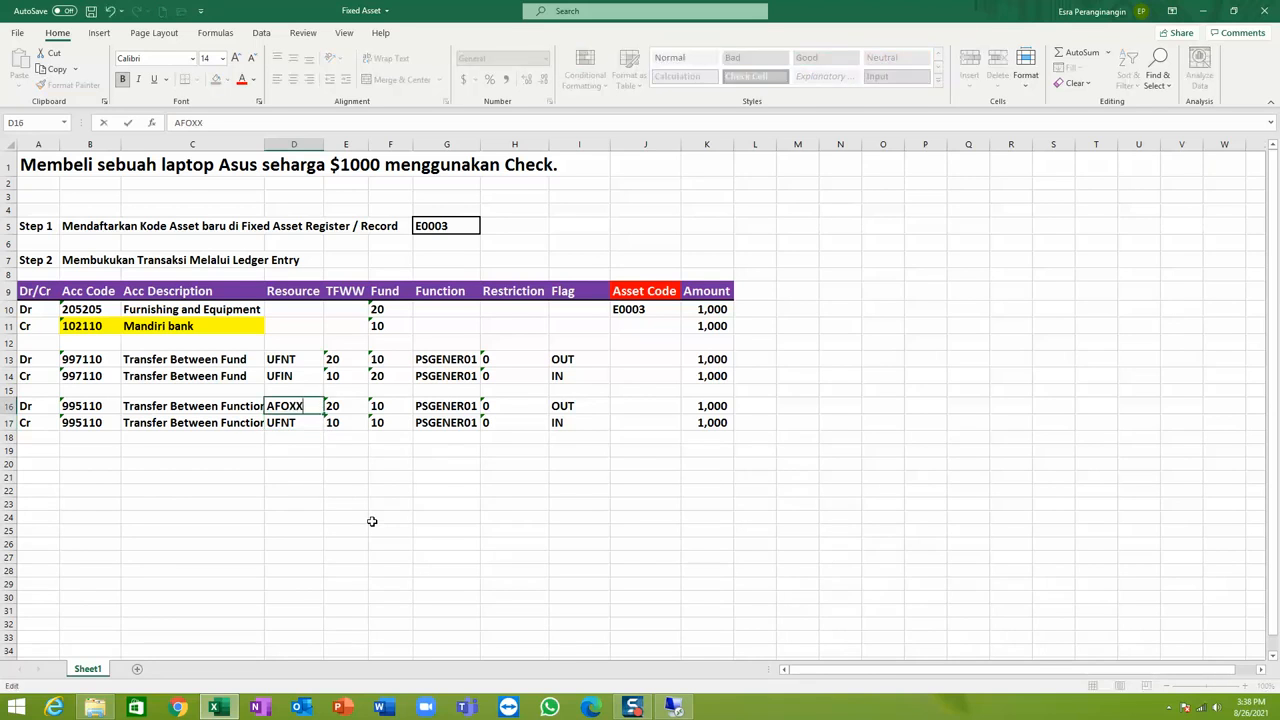
key(Return)
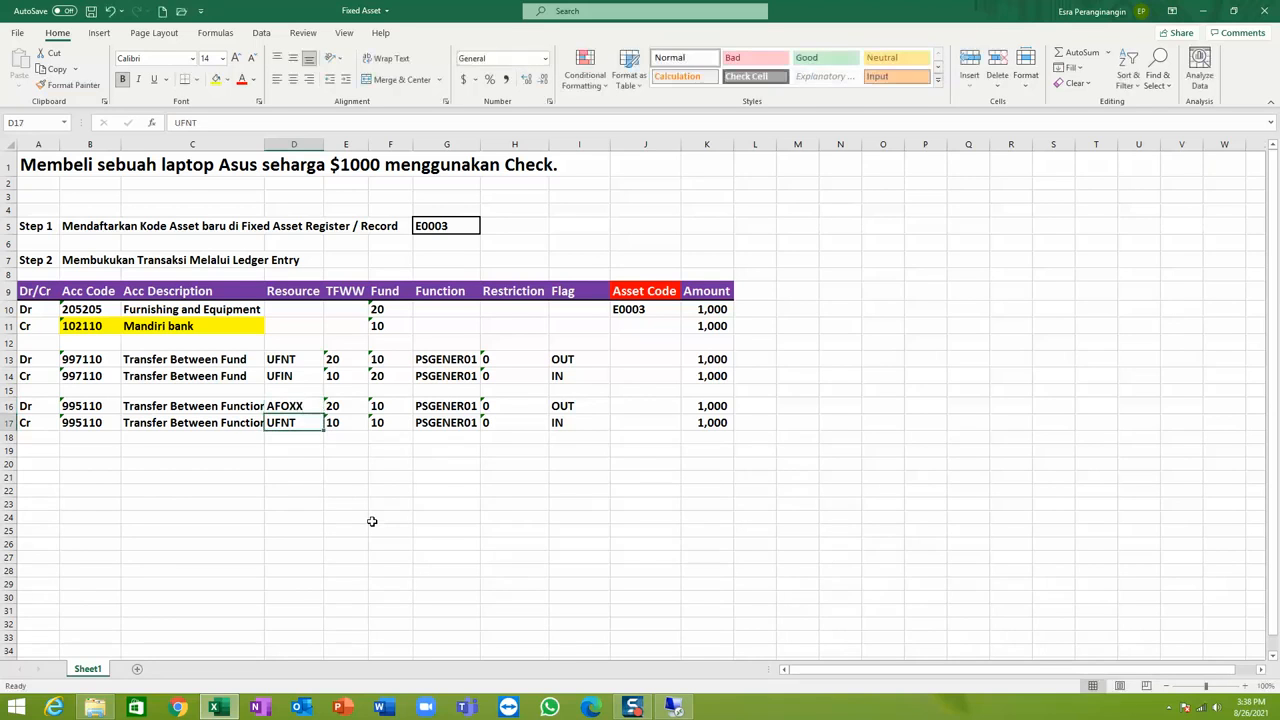
Set the TFWW code of the copied debit line in E16 to UFNT
key(Up)
key(Right)
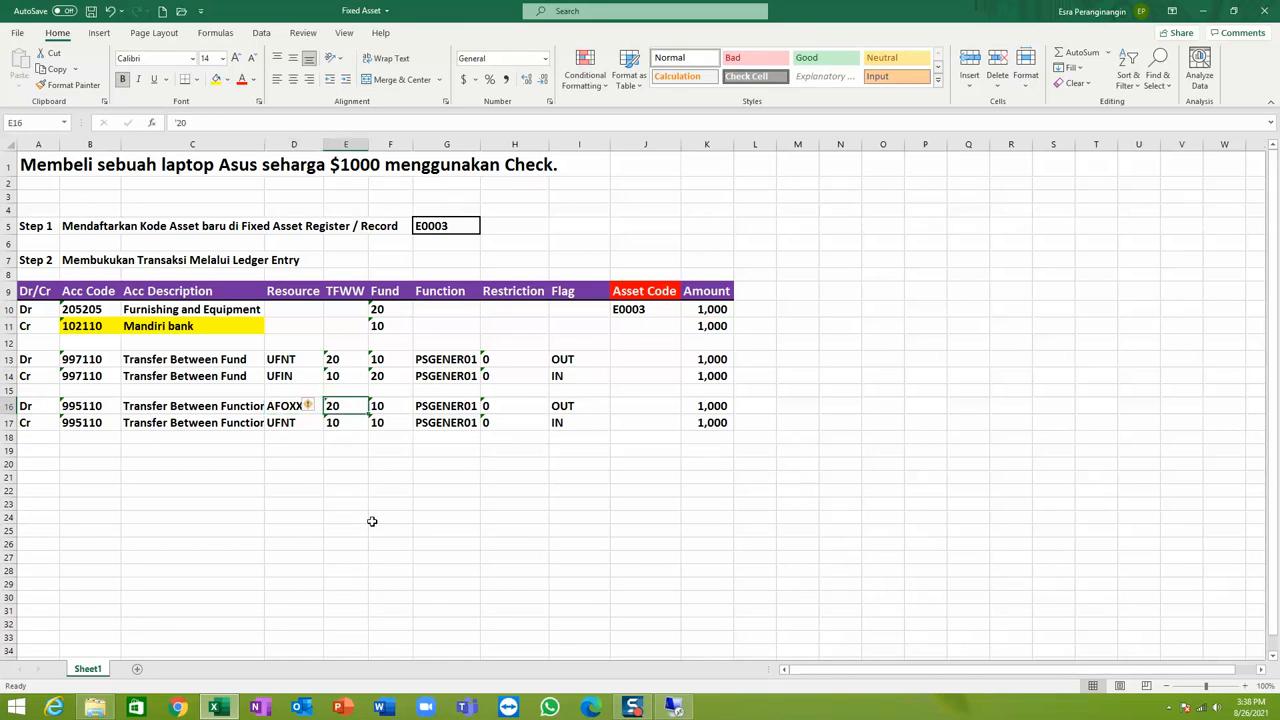
text(UFNT)
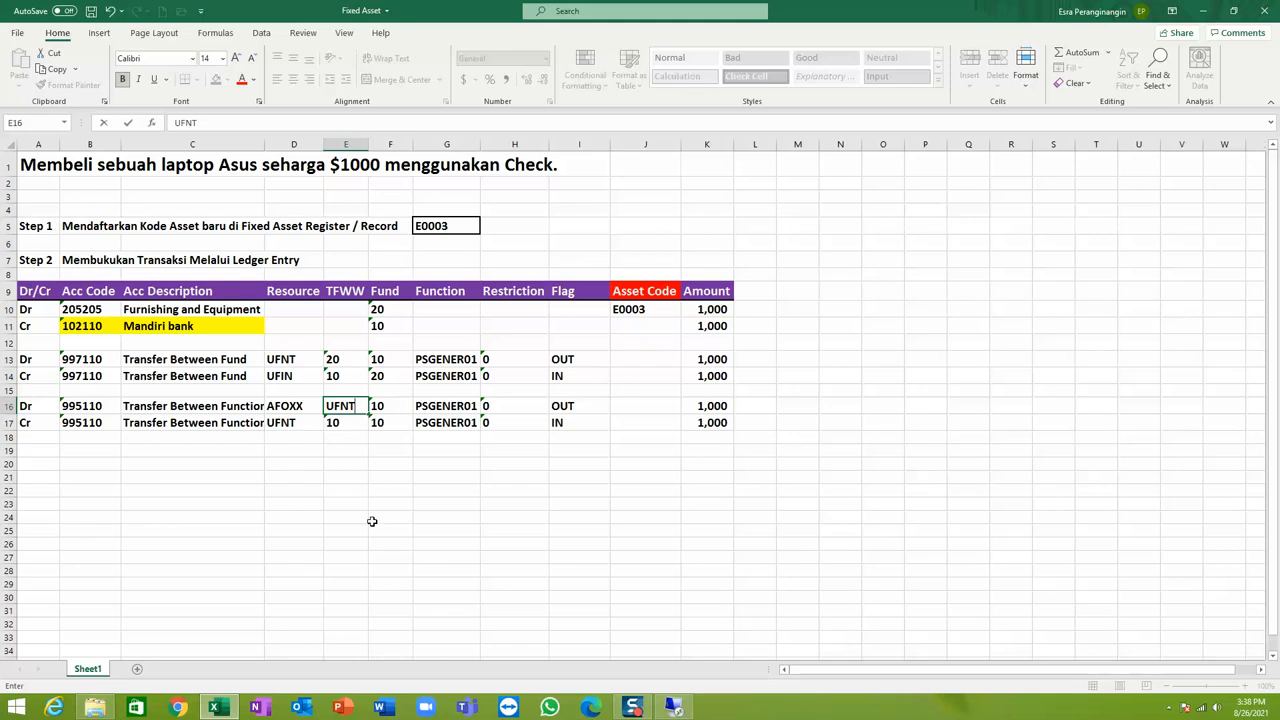
key(Right)
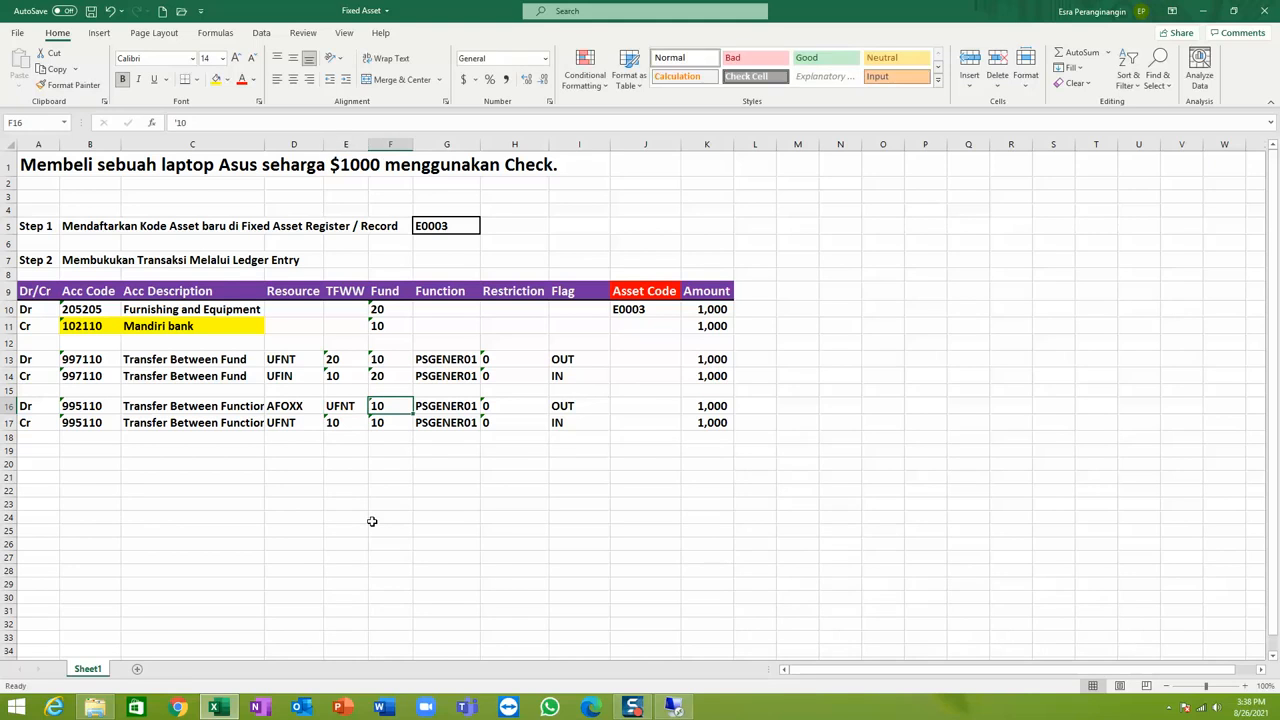
Check the function, restriction, flag and amount entries along the debit line in row 16
key(Right)
key(Right)
key(Right)
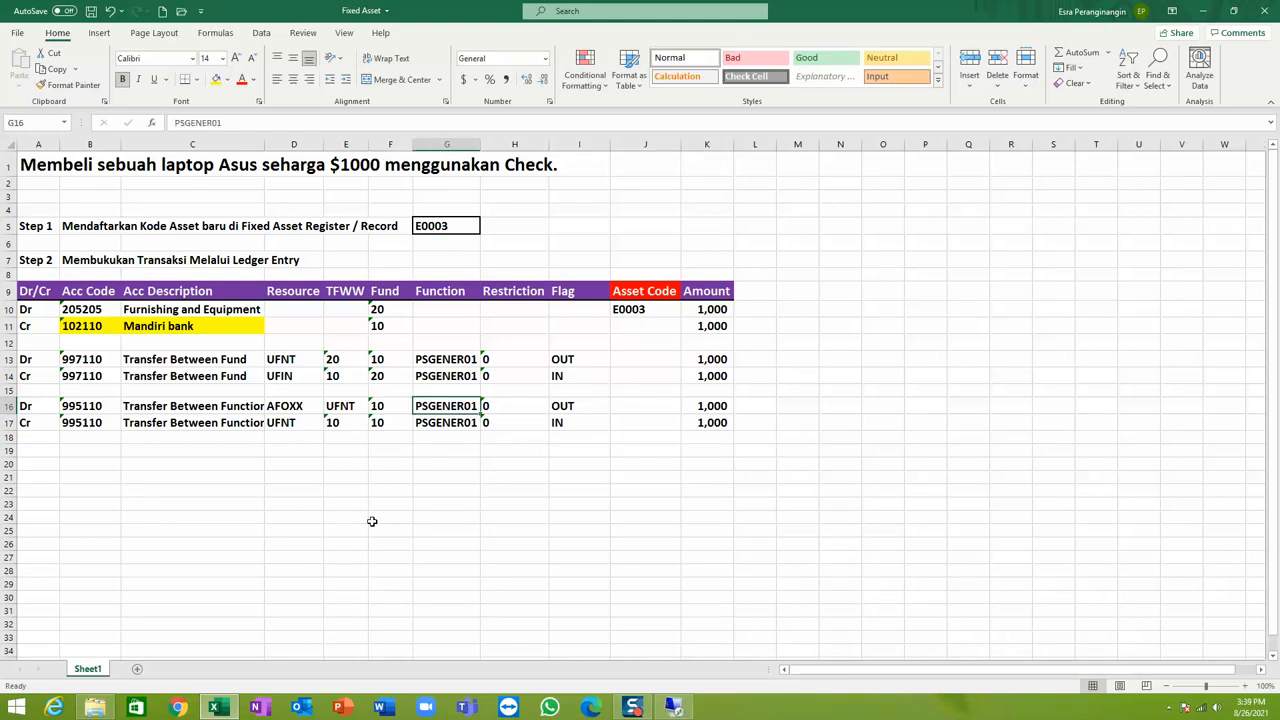
key(Right)
key(Right)
key(Right)
key(Right)
key(Right)
key(Right)
key(Right)
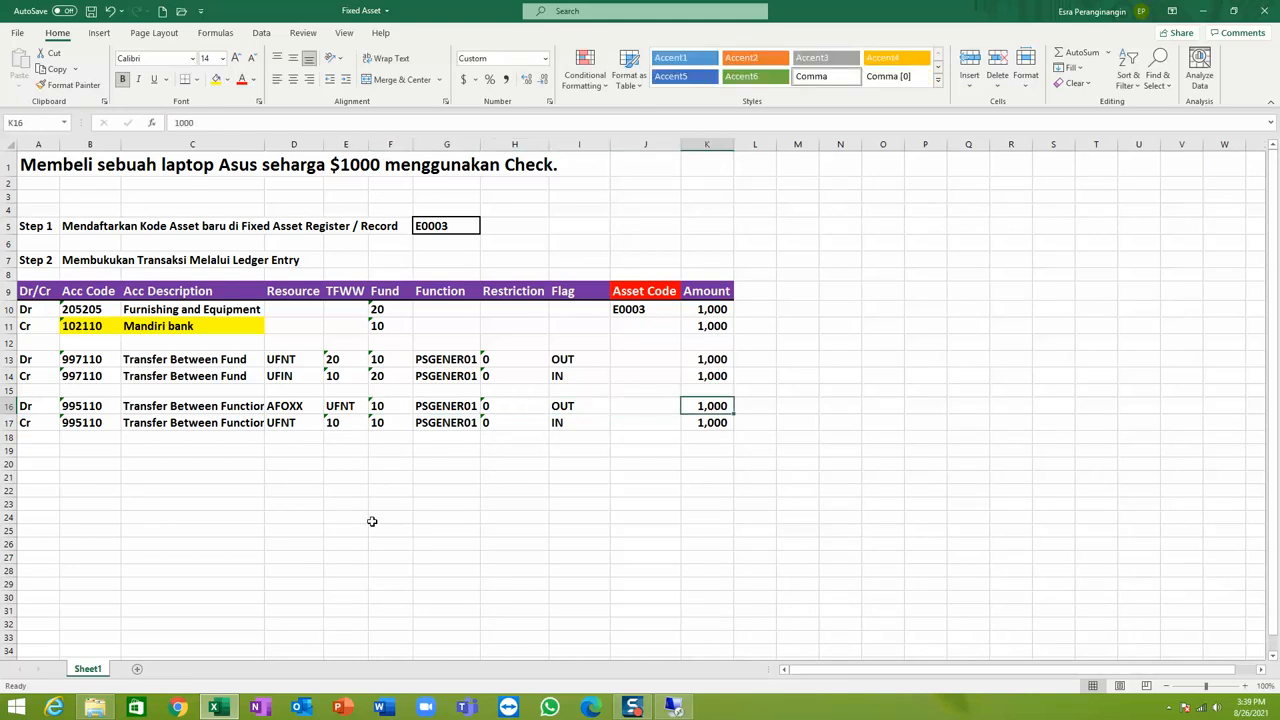
key(Left)
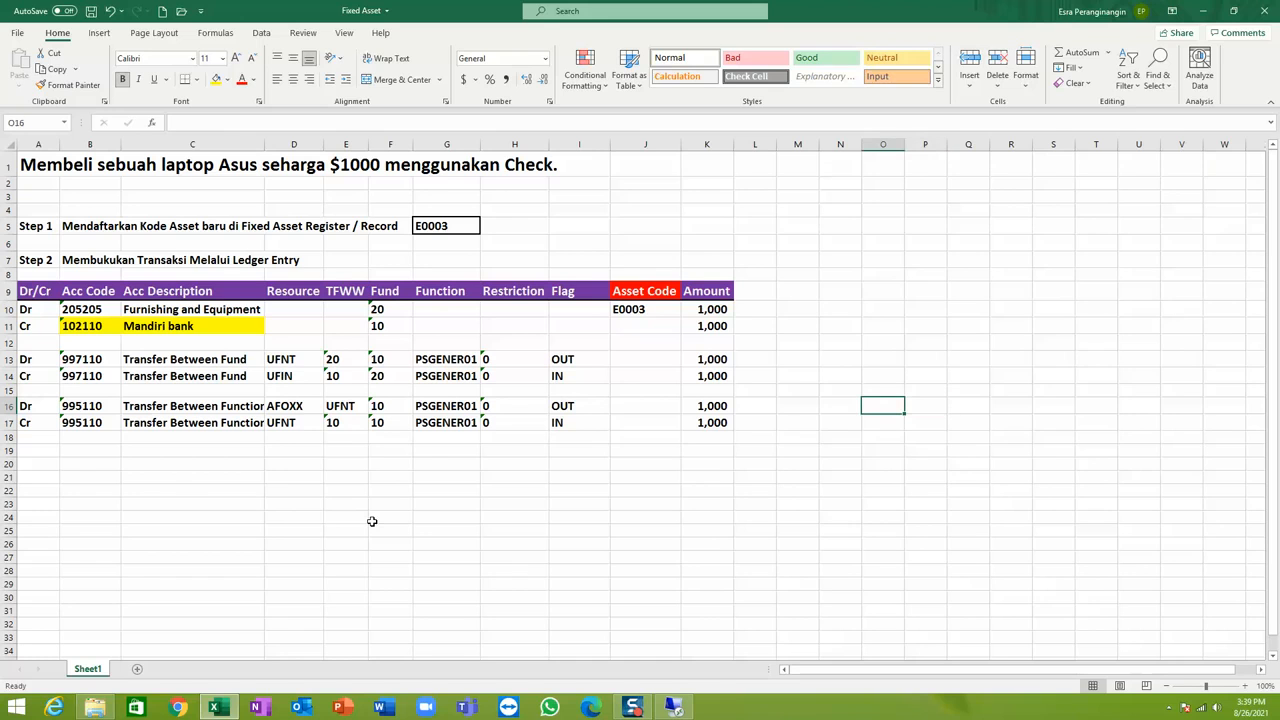
Copy the resource code AFOXX from D16 into the credit line's TFWW cell E17
click(188, 423)
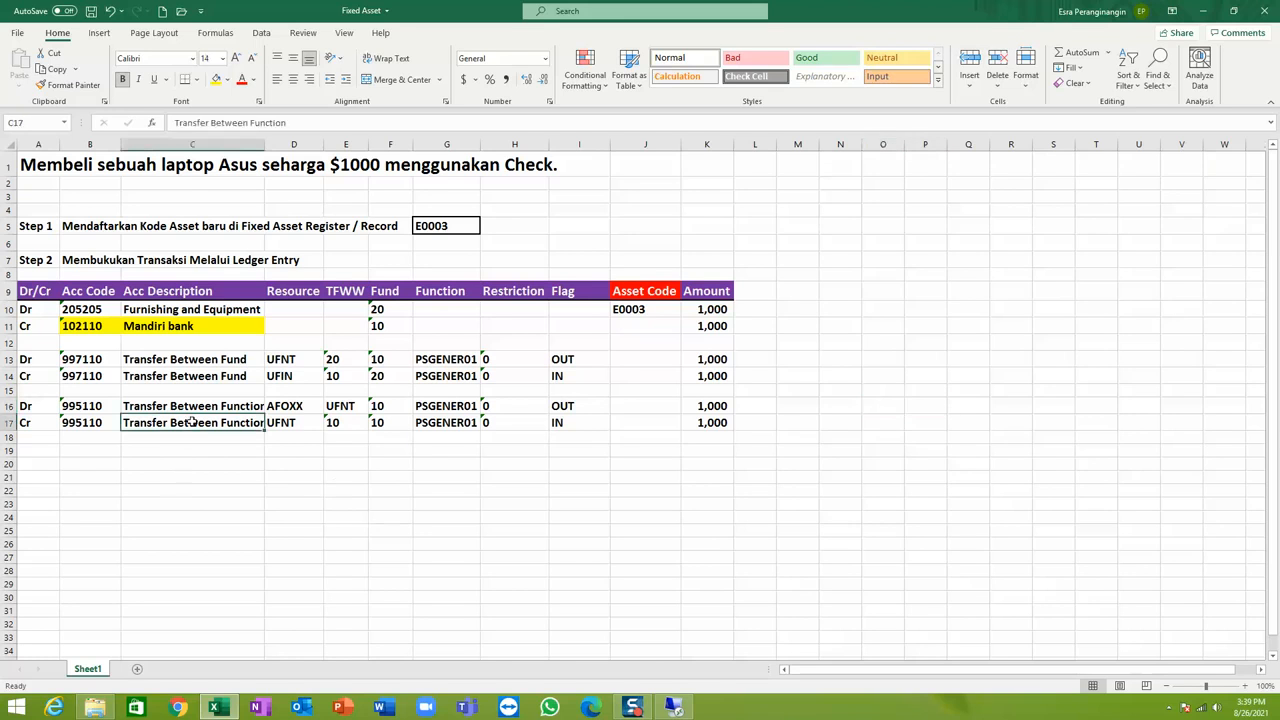
click(300, 424)
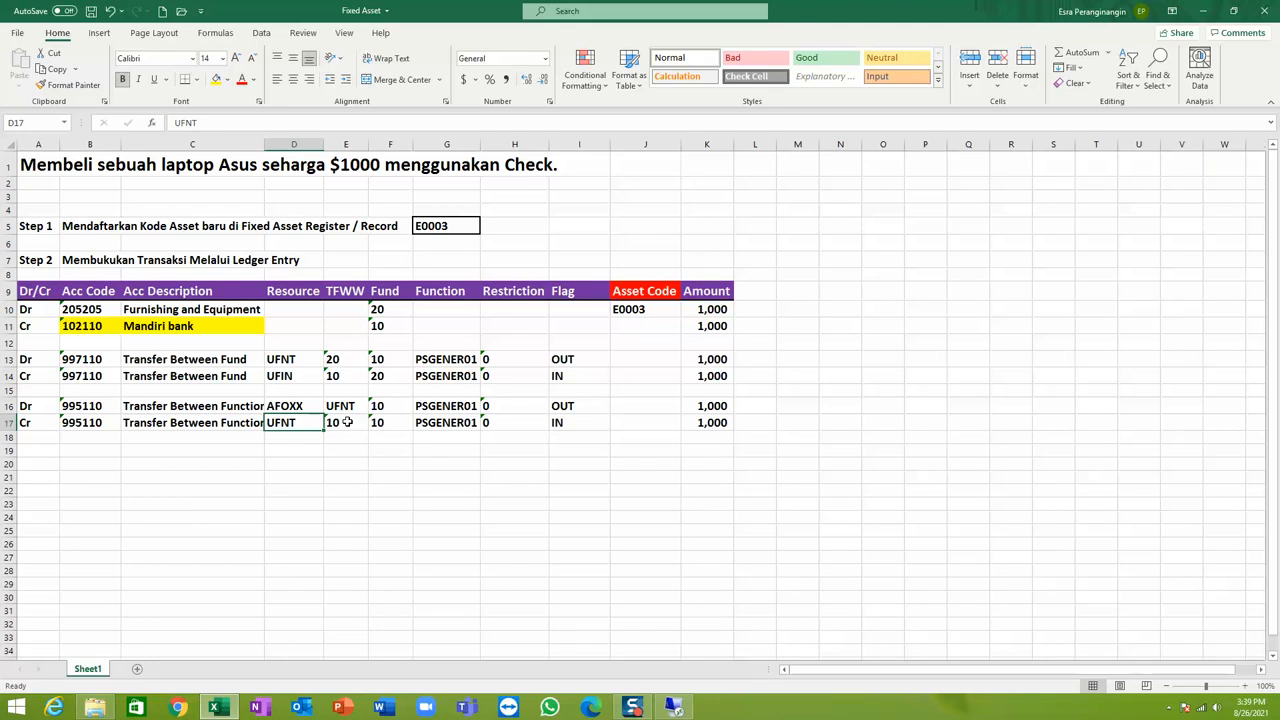
click(298, 407)
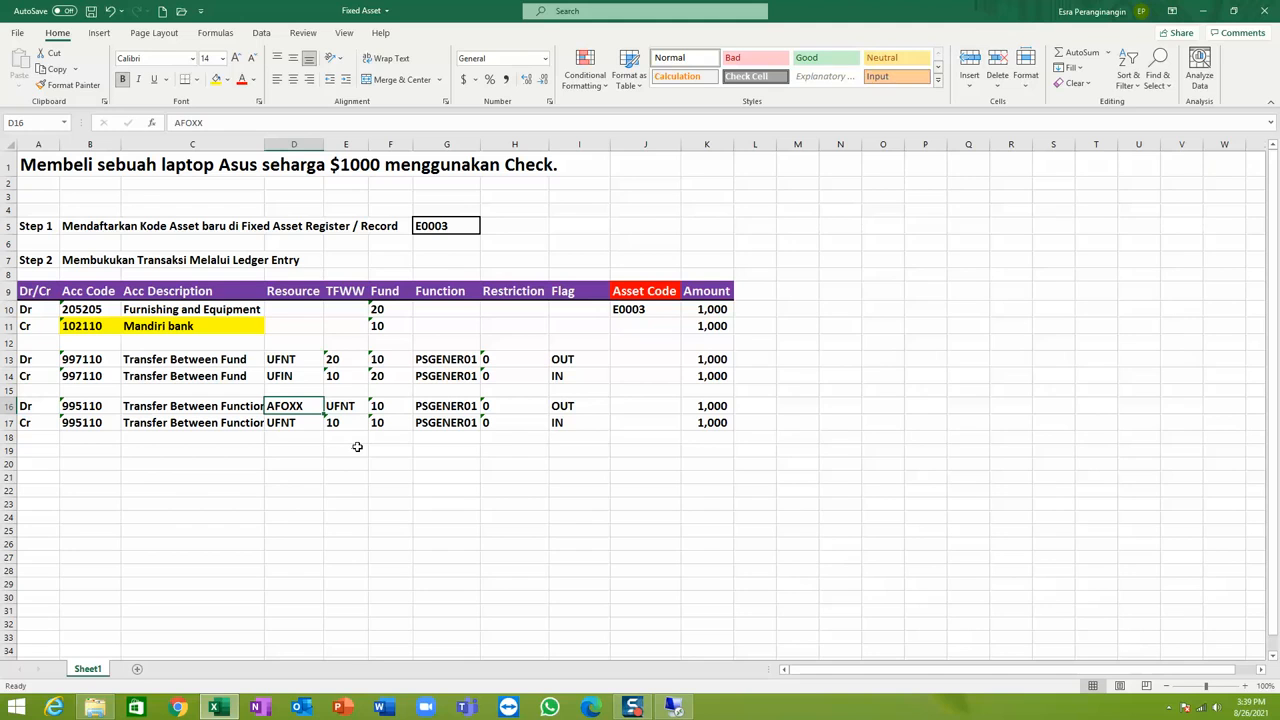
key(ctrl+c)
click(346, 422)
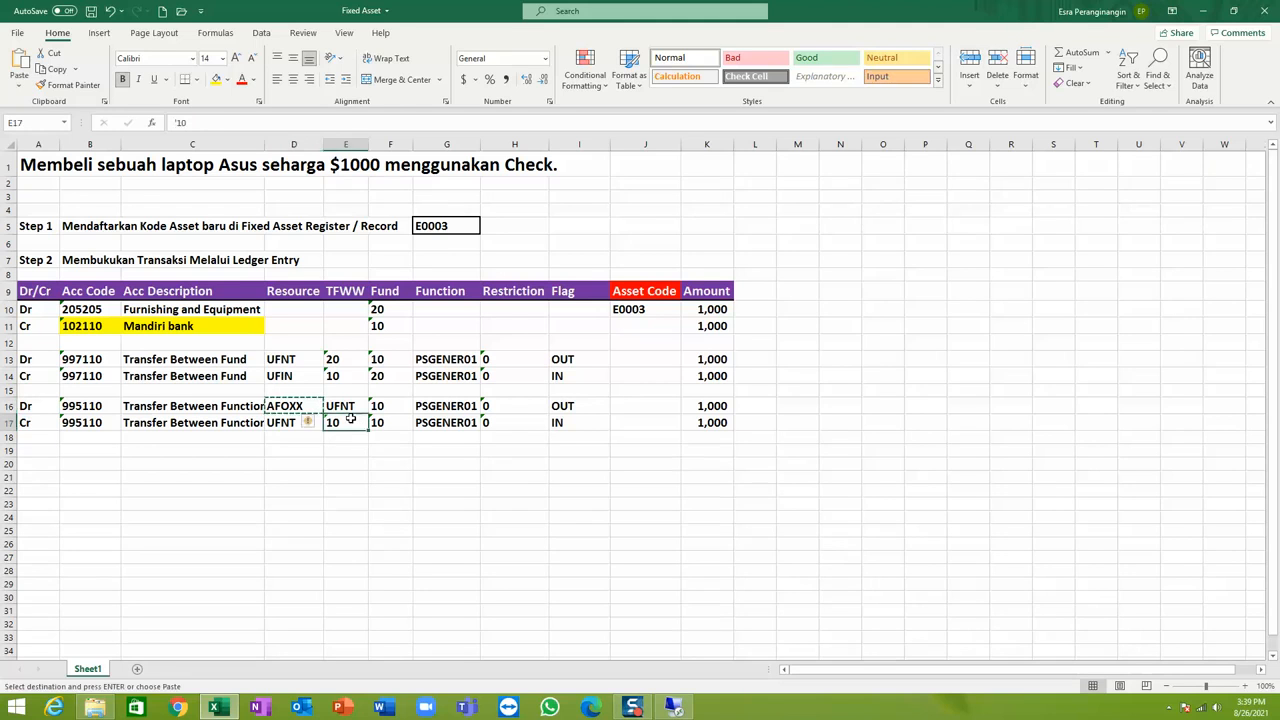
key(ctrl+v)
key(Escape)
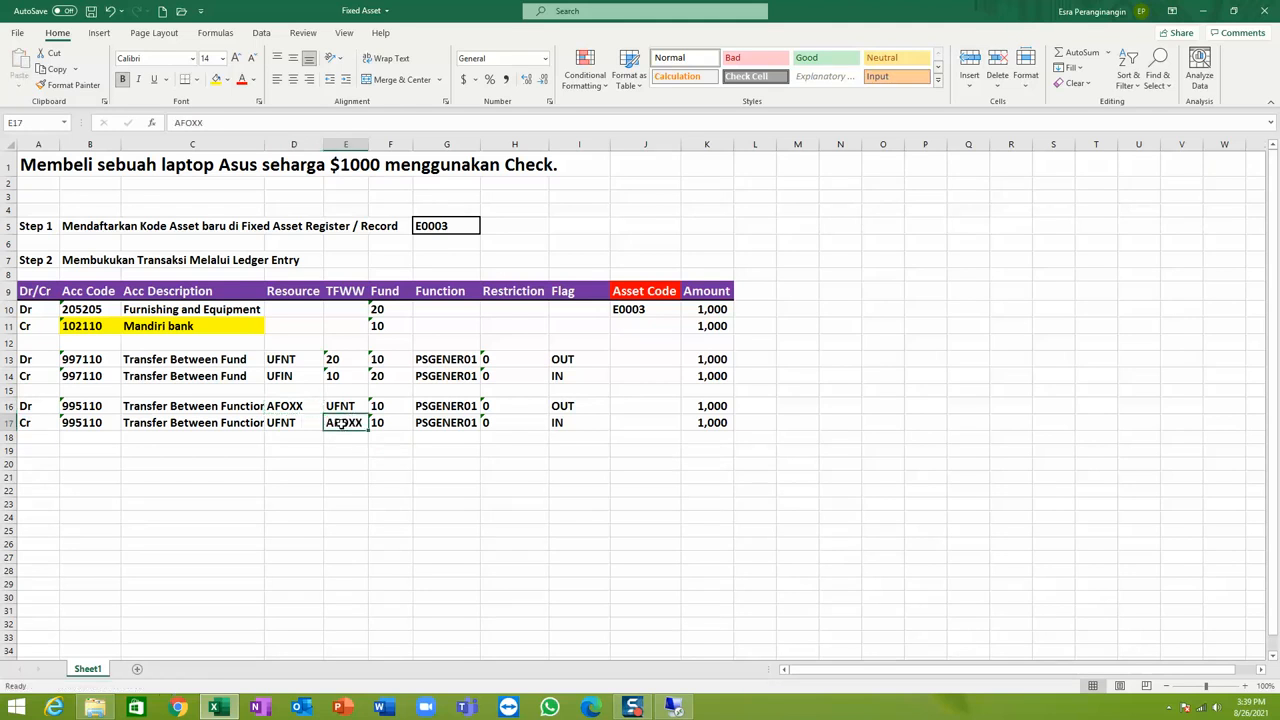
Review the two Transfer Between Function lines in A16:K17
click(402, 422)
click(50, 408)
drag(171, 405, 713, 422)
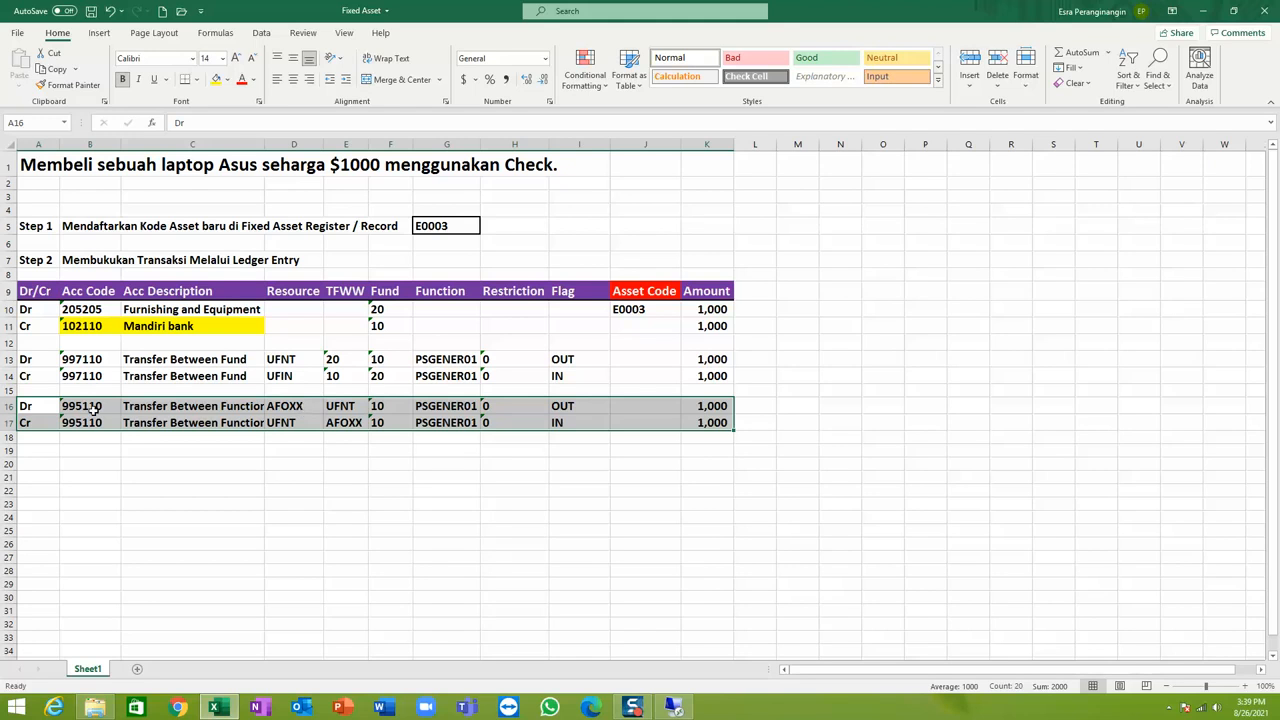
click(45, 406)
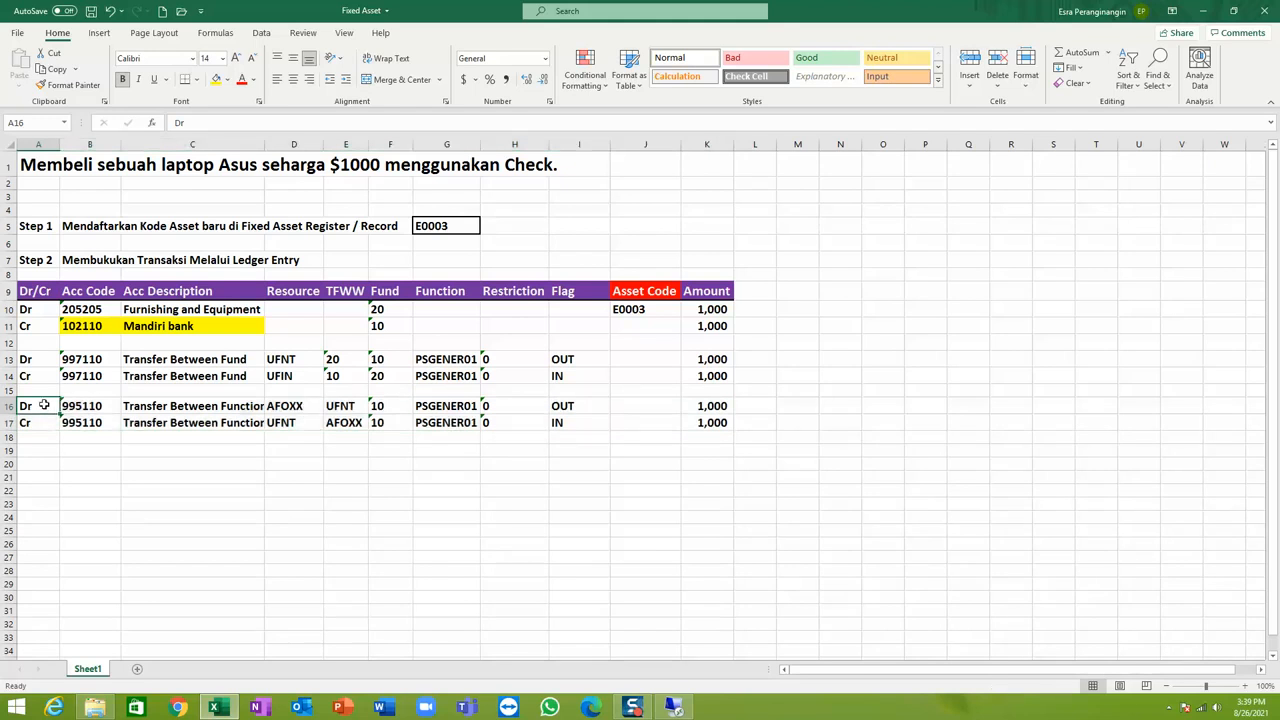